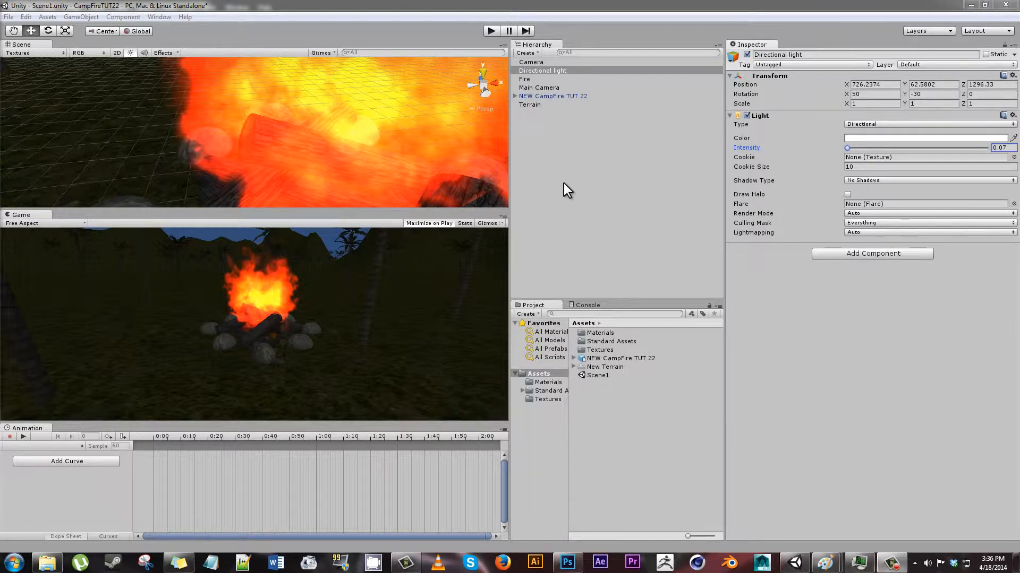
# Inspect the campfire's Fire particle system, then switch to Photoshop and view the Smoke Puffs.png sprite sheet as reference
pyautogui.click(523, 79)
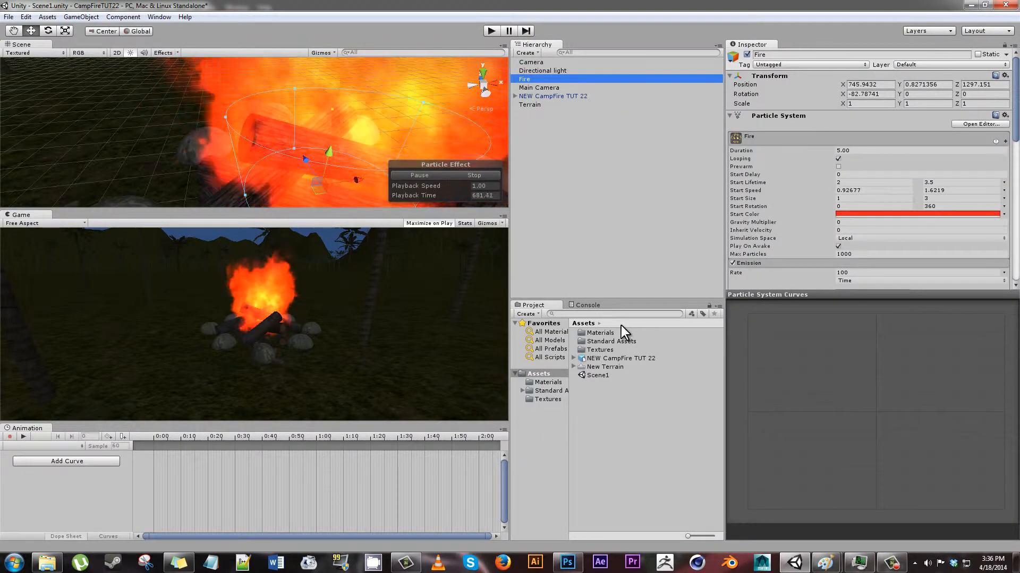
pyautogui.click(575, 229)
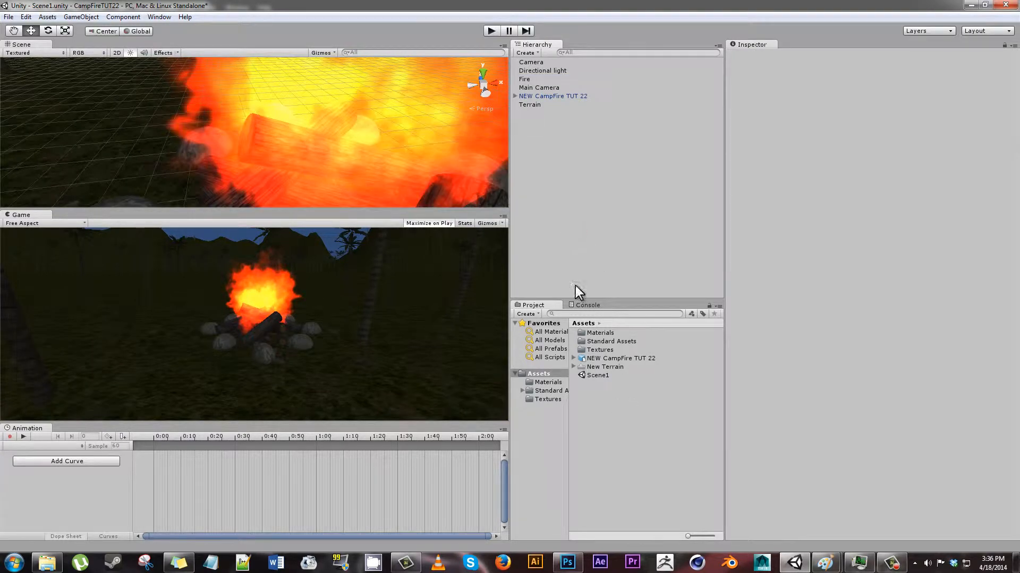
pyautogui.click(567, 562)
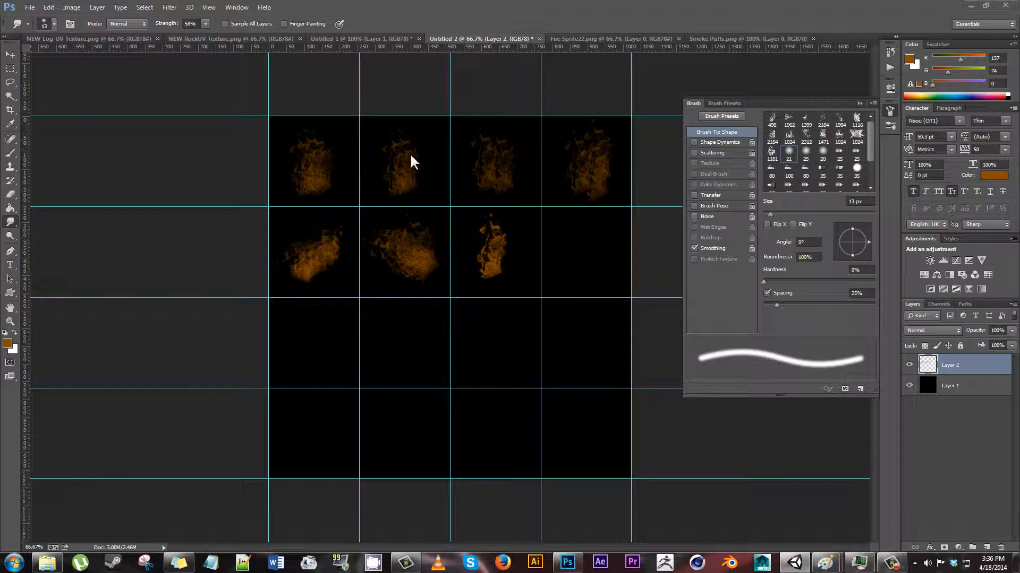
pyautogui.click(754, 39)
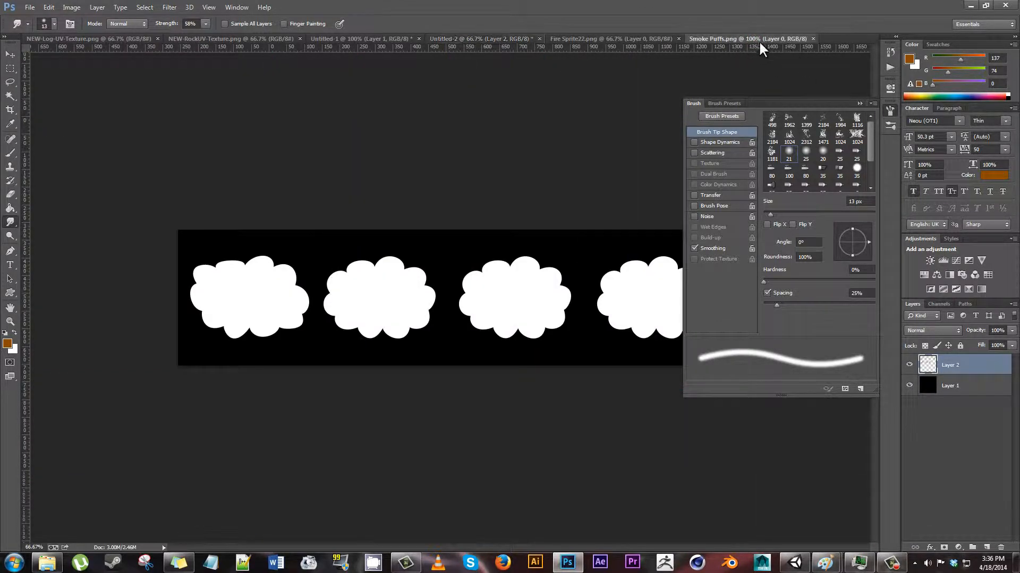
# Bring up the Untitled-1 document with its four guide-divided cells and collapse the brush settings to clear the canvas
pyautogui.click(387, 38)
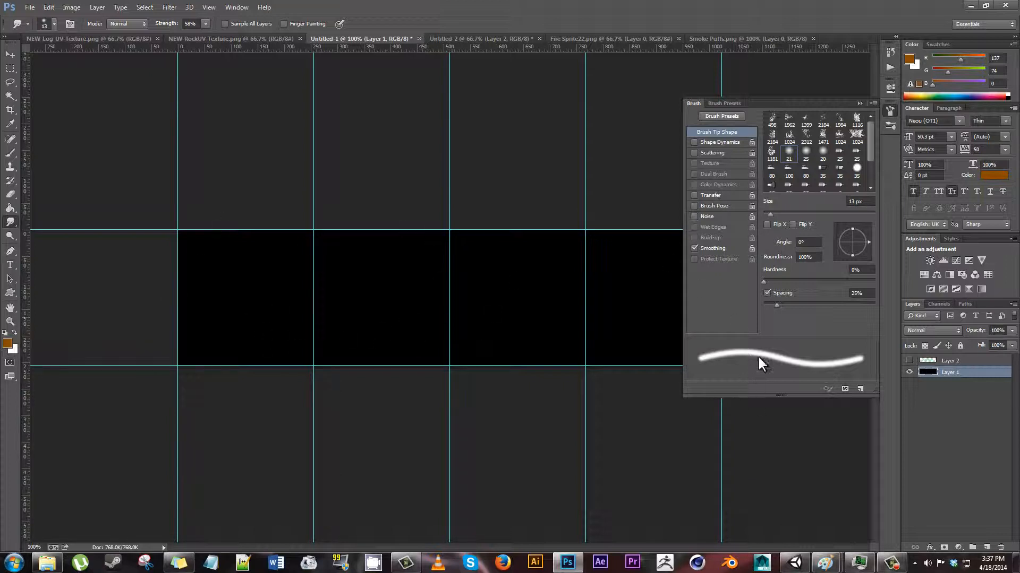
pyautogui.click(210, 8)
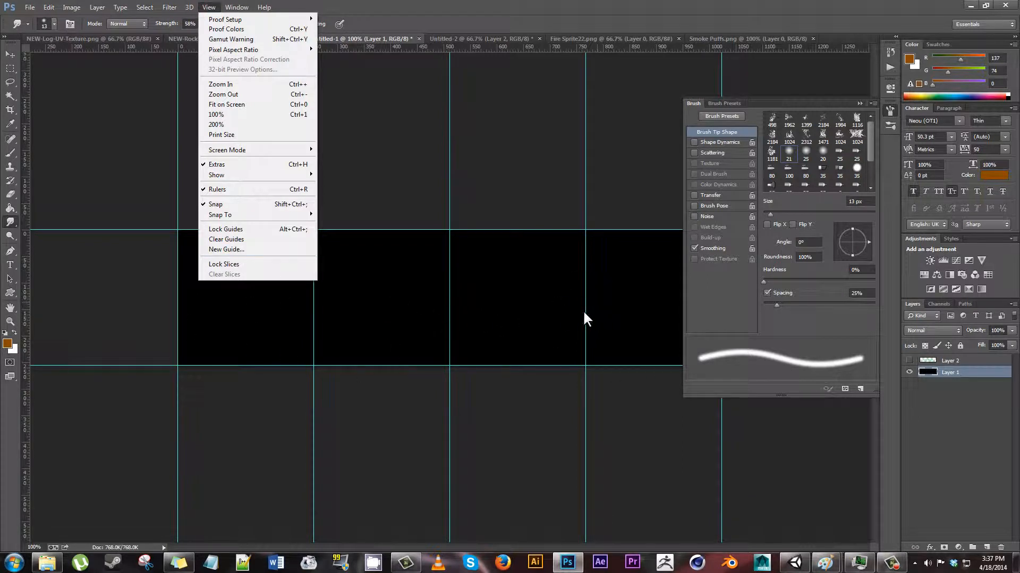
pyautogui.click(534, 169)
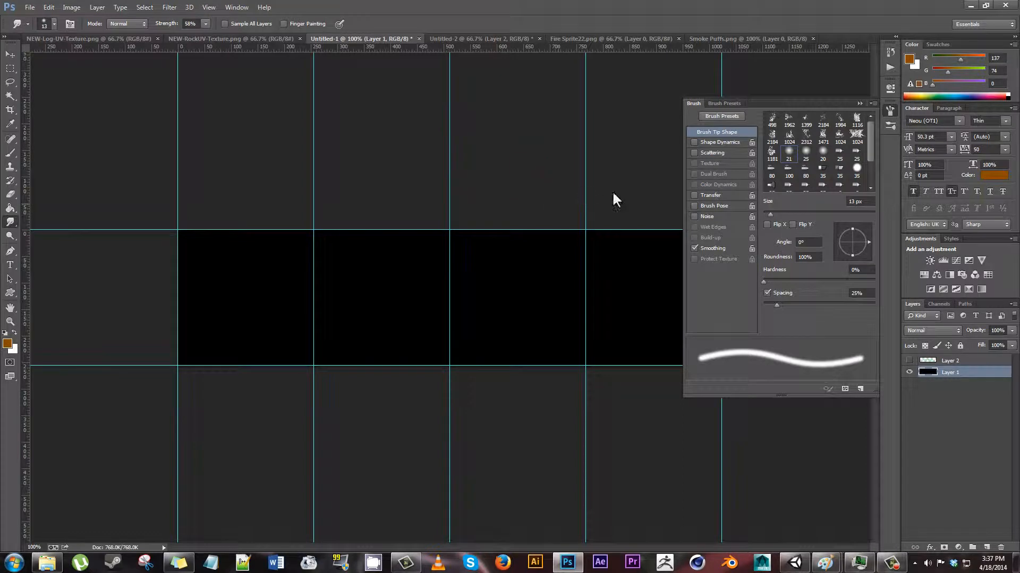
pyautogui.click(858, 102)
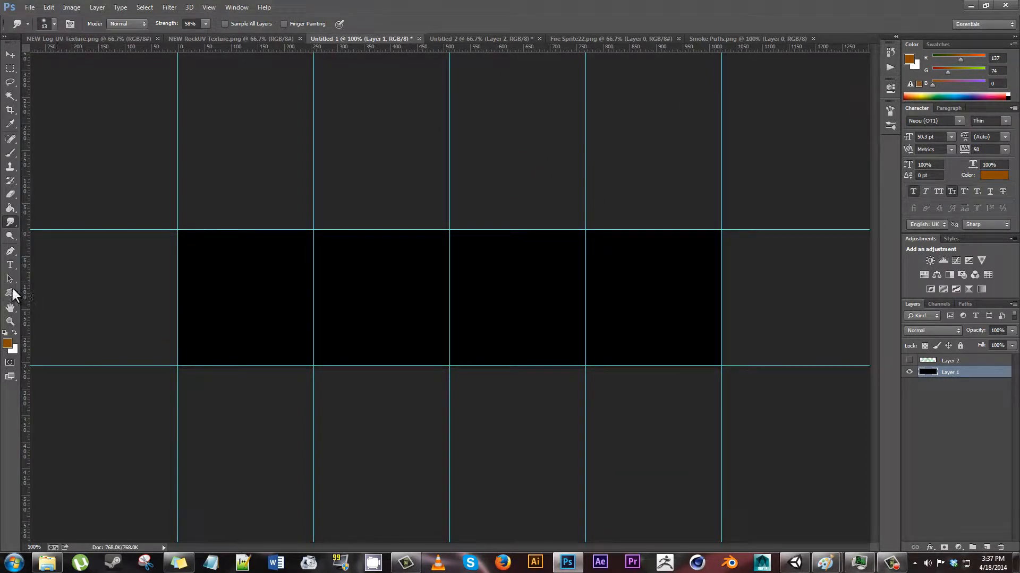
# Draw a cloud with the Custom Shape tool, about 231 by 145 px, inside the first cell of the sheet
pyautogui.click(12, 289)
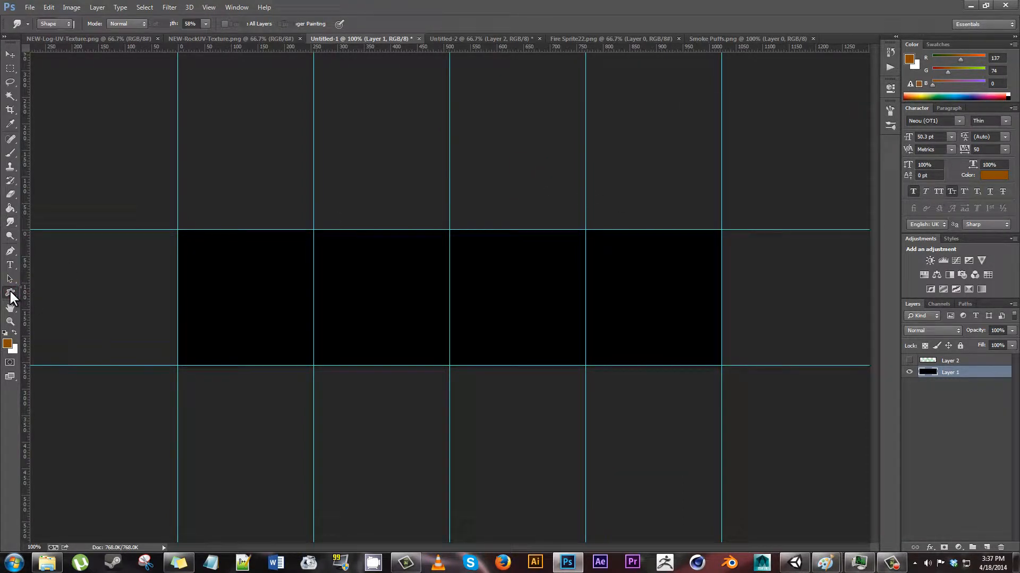
pyautogui.click(9, 289)
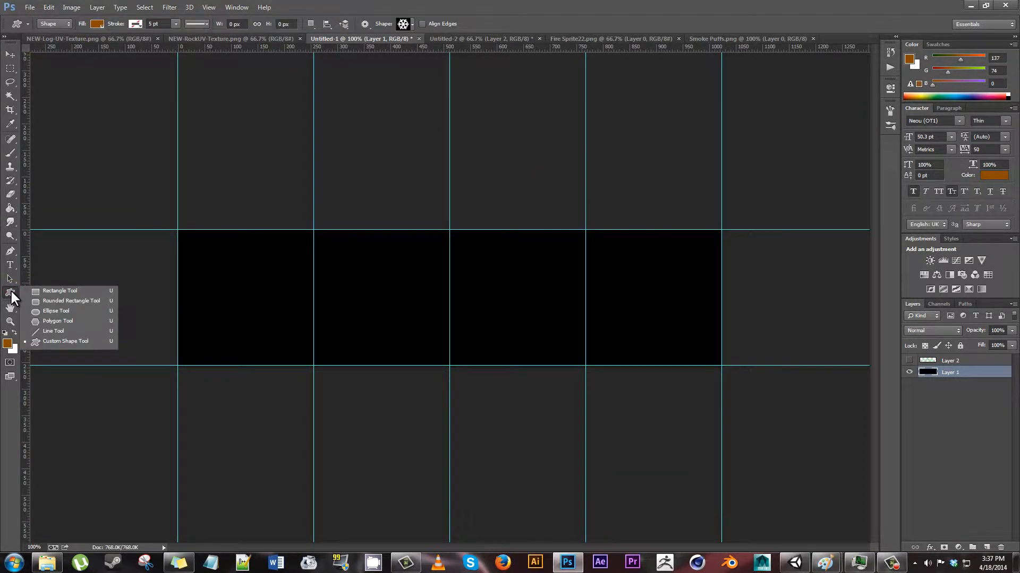
pyautogui.click(57, 343)
pyautogui.click(414, 23)
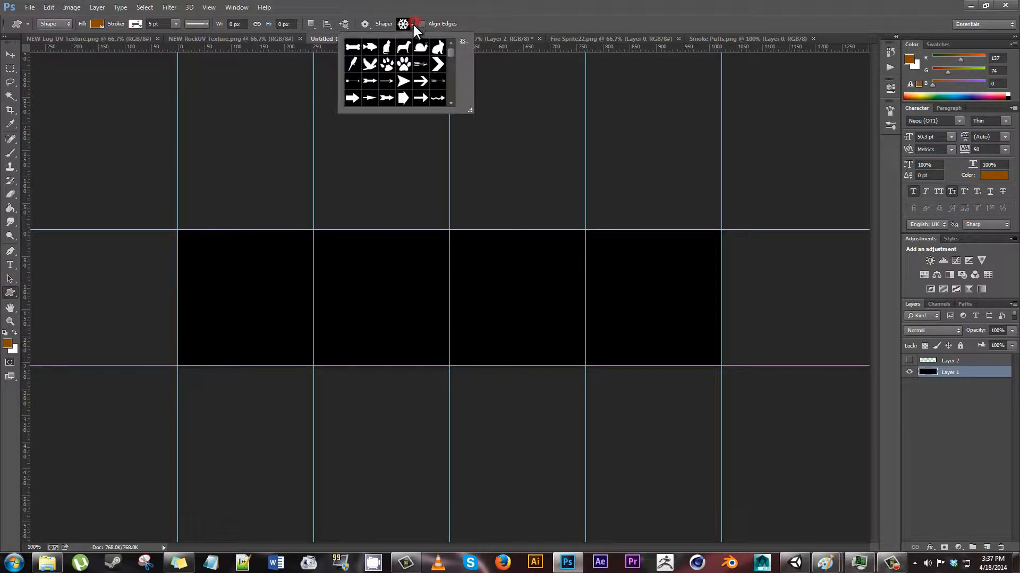
pyautogui.moveTo(450, 52)
pyautogui.mouseDown()
pyautogui.moveTo(446, 60)
pyautogui.moveTo(446, 46)
pyautogui.mouseUp()
pyautogui.moveTo(448, 50); pyautogui.dragTo(450, 60)
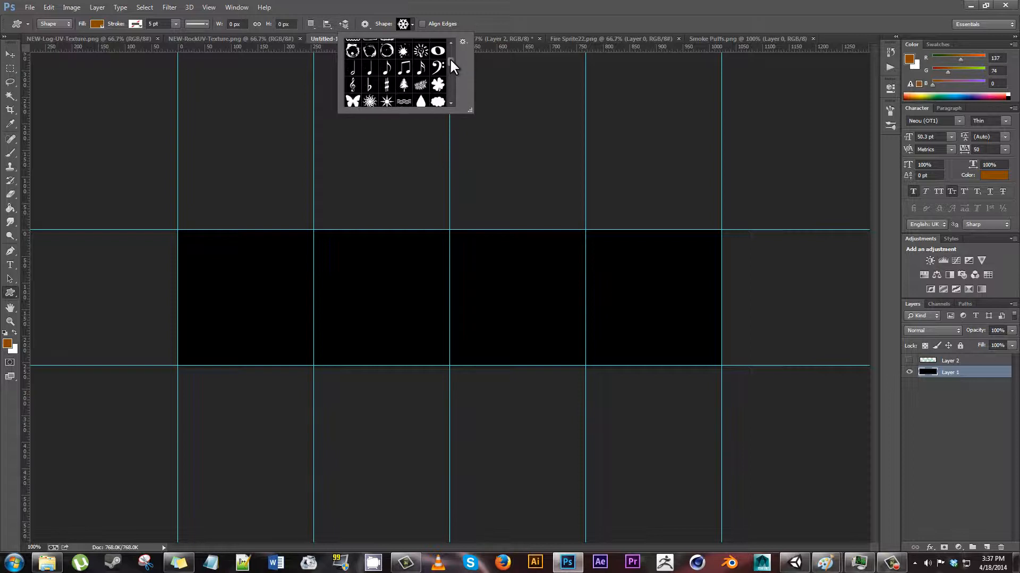
pyautogui.click(438, 101)
pyautogui.moveTo(186, 264); pyautogui.dragTo(308, 341)
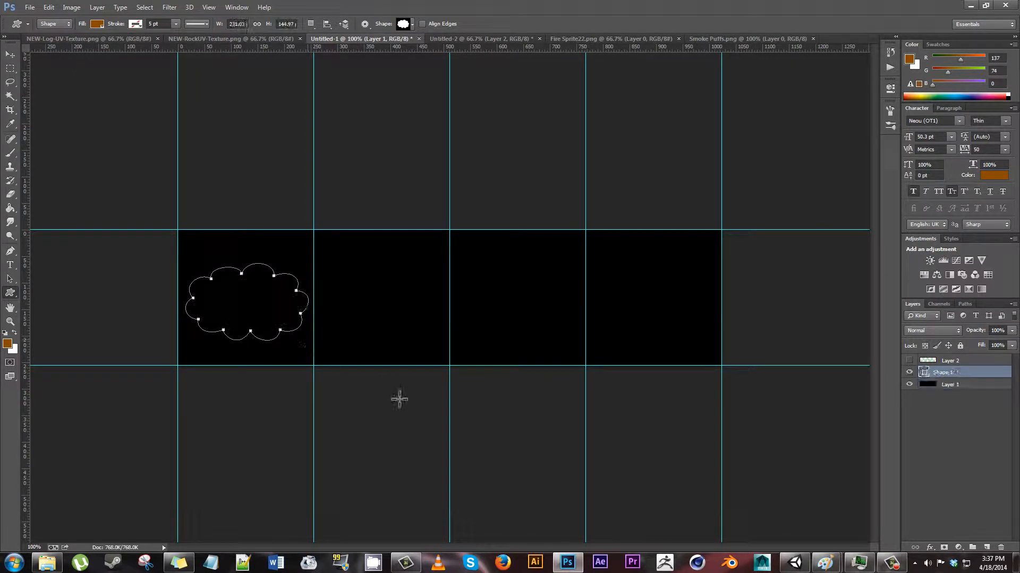
# Set the cloud shape's fill to white and deselect its layer
pyautogui.click(96, 23)
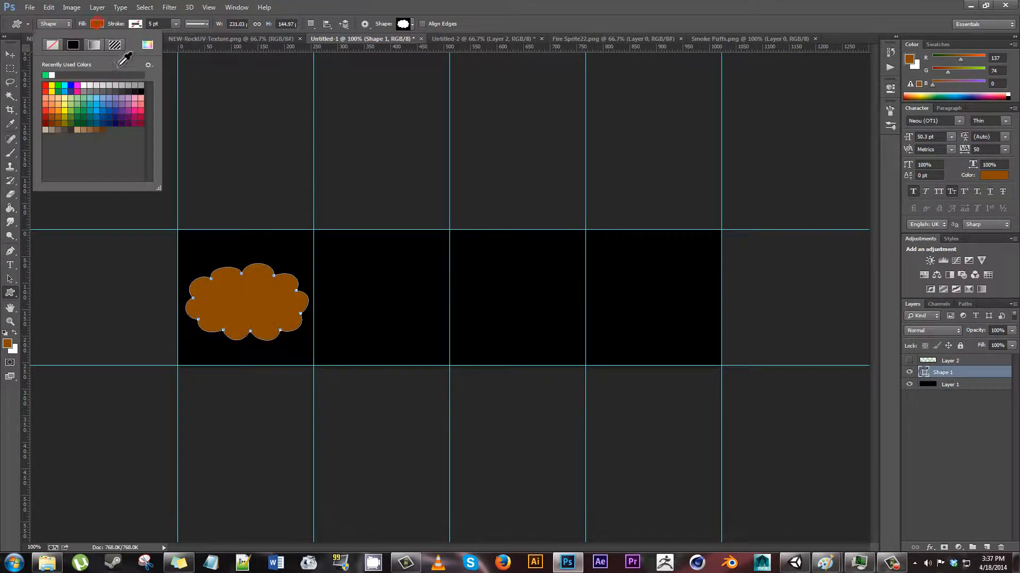
pyautogui.click(83, 86)
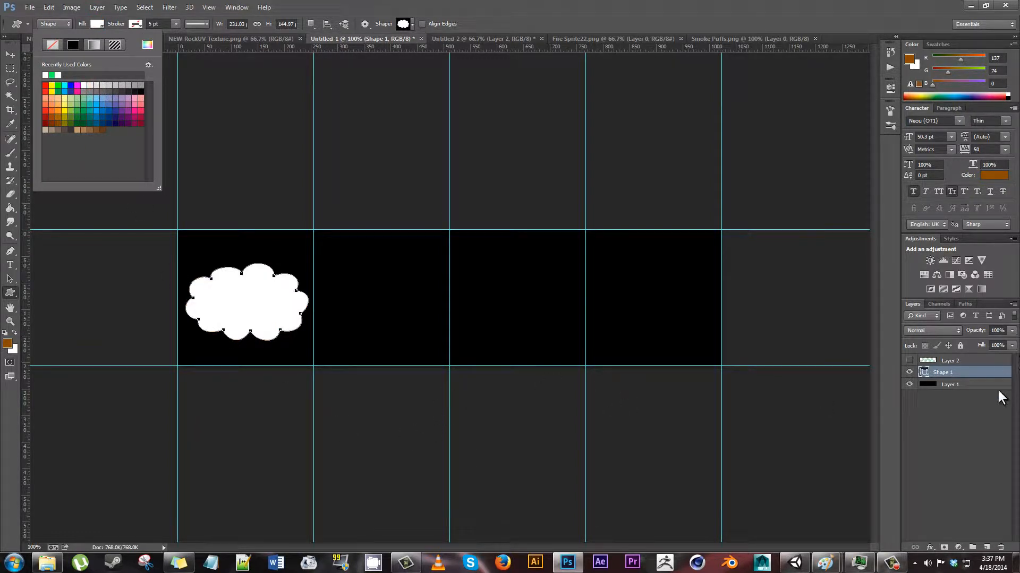
pyautogui.click(953, 413)
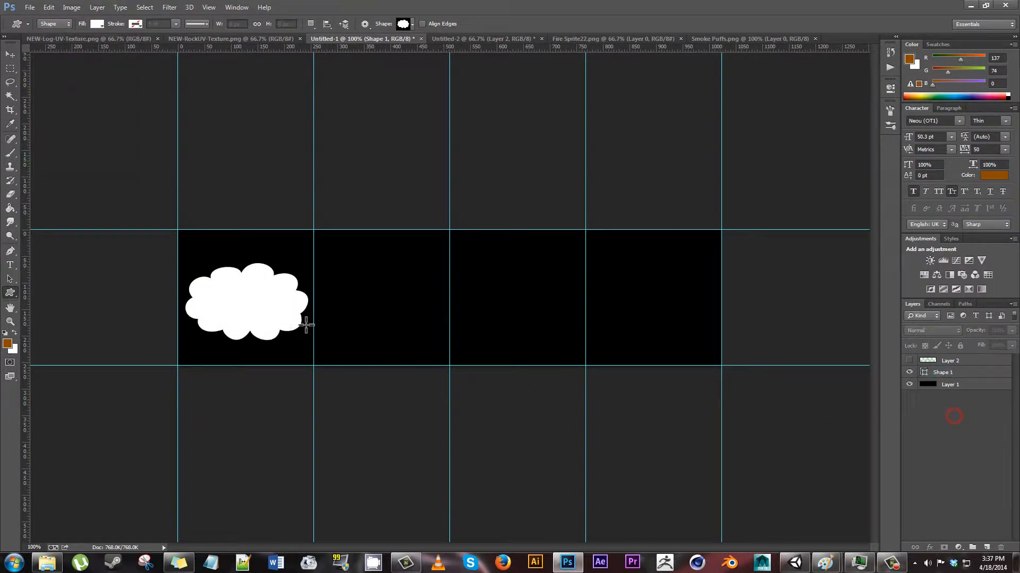
# Duplicate the white cloud three times with the Move tool, placing one copy in each remaining cell
pyautogui.click(10, 54)
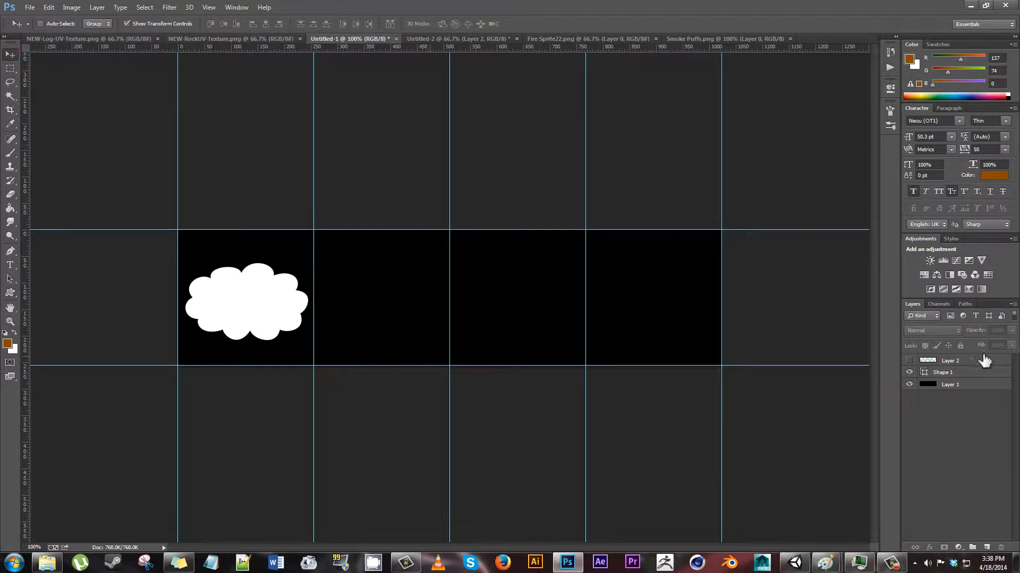
pyautogui.click(979, 372)
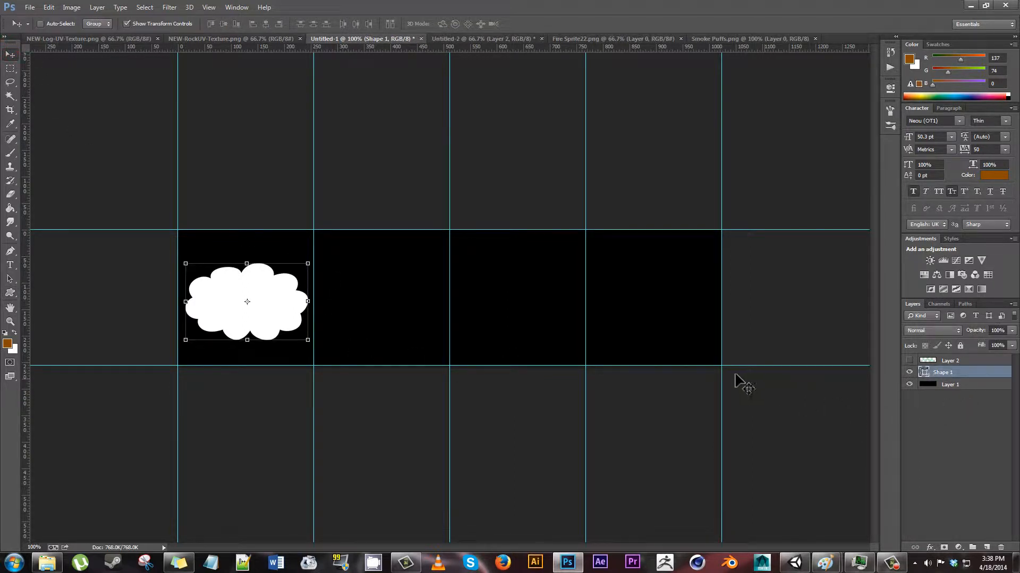
pyautogui.keyDown('alt'); pyautogui.moveTo(268, 287); pyautogui.dragTo(694, 291); pyautogui.keyUp('alt')
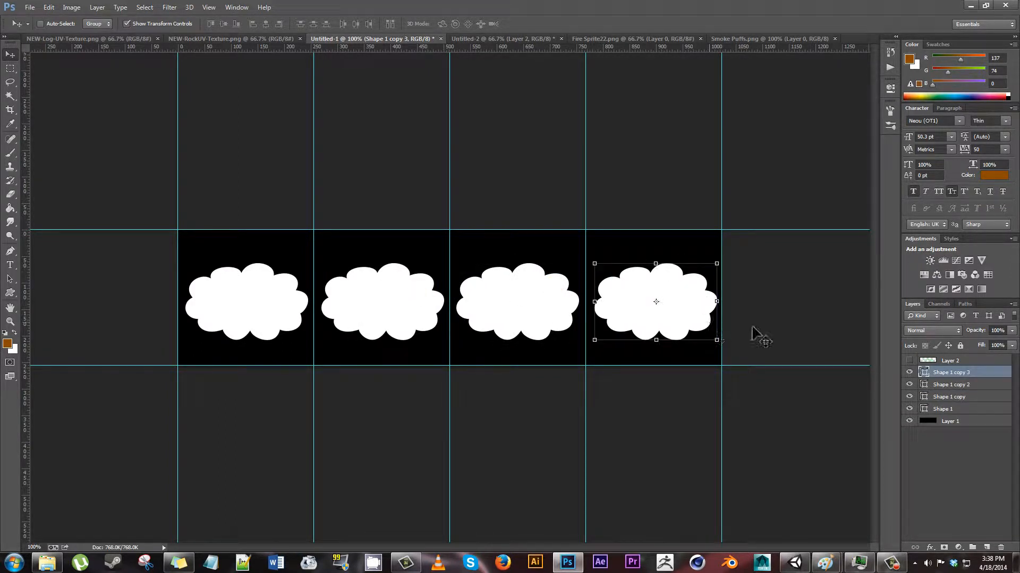
# Warp the second cell's cloud, bulging its upper right upward and pulling the upper left, lower left and right side inward
pyautogui.click(958, 397)
pyautogui.moveTo(444, 264); pyautogui.dragTo(444, 263)
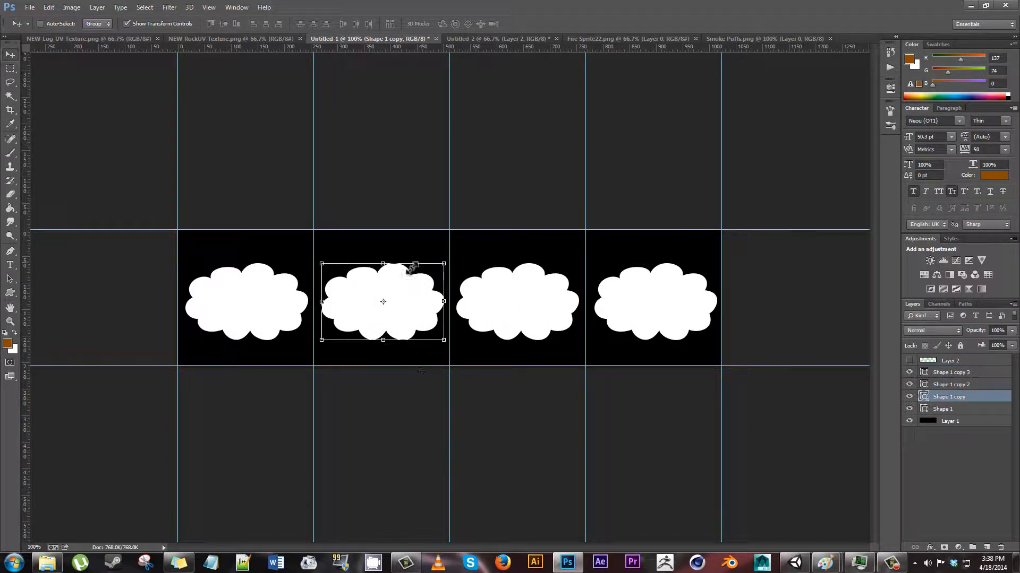
pyautogui.hotkey('ctrl', 't')
pyautogui.rightClick(423, 281)
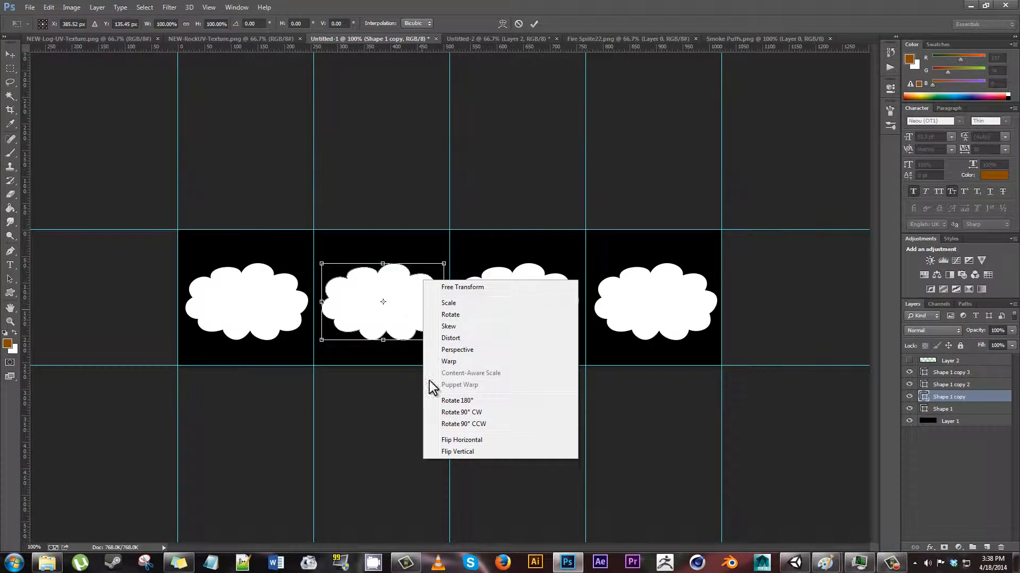
pyautogui.click(450, 361)
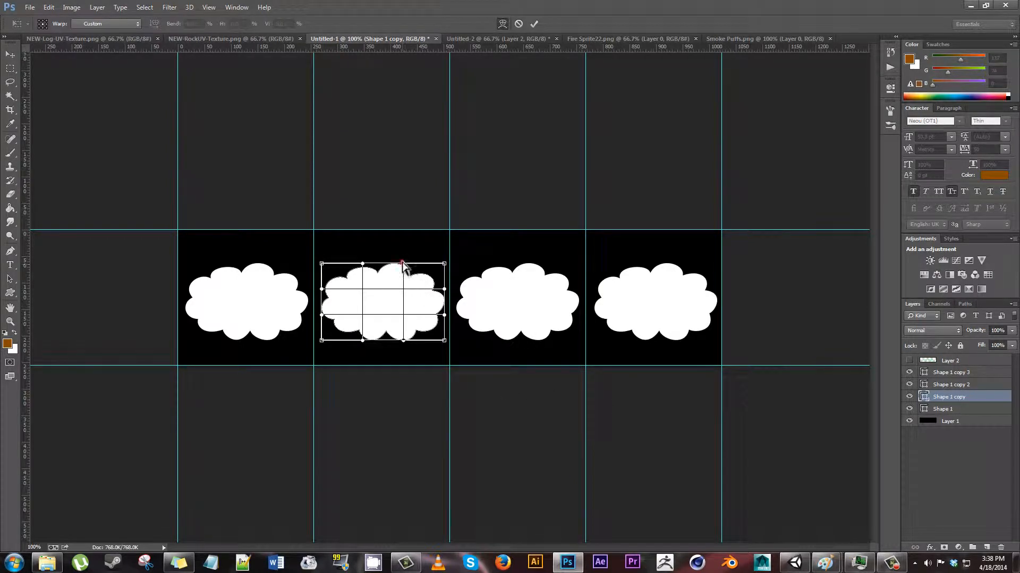
pyautogui.moveTo(402, 264); pyautogui.dragTo(407, 242)
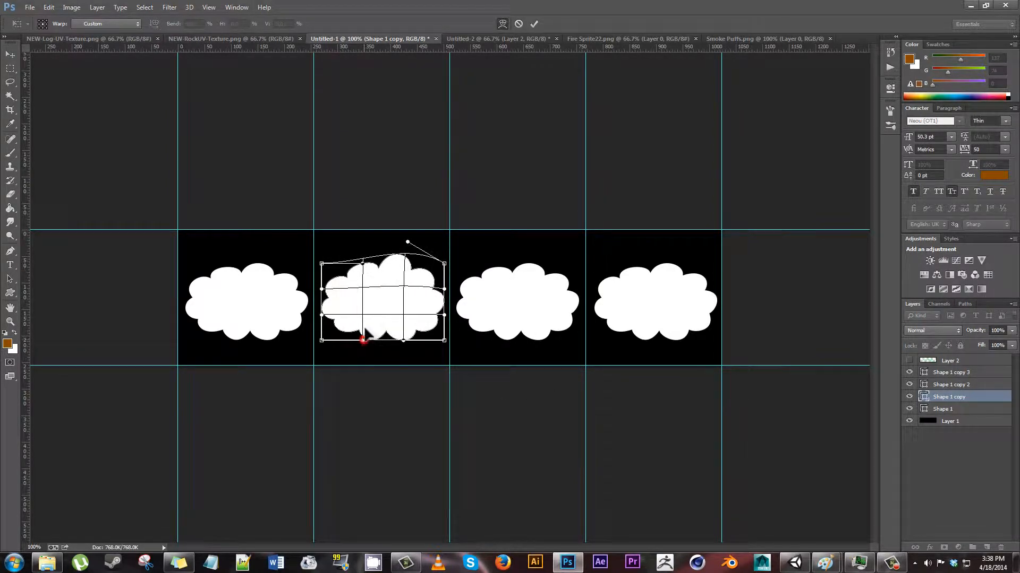
pyautogui.moveTo(364, 339); pyautogui.dragTo(363, 330)
pyautogui.moveTo(444, 319); pyautogui.dragTo(423, 317)
pyautogui.moveTo(356, 266); pyautogui.dragTo(367, 279)
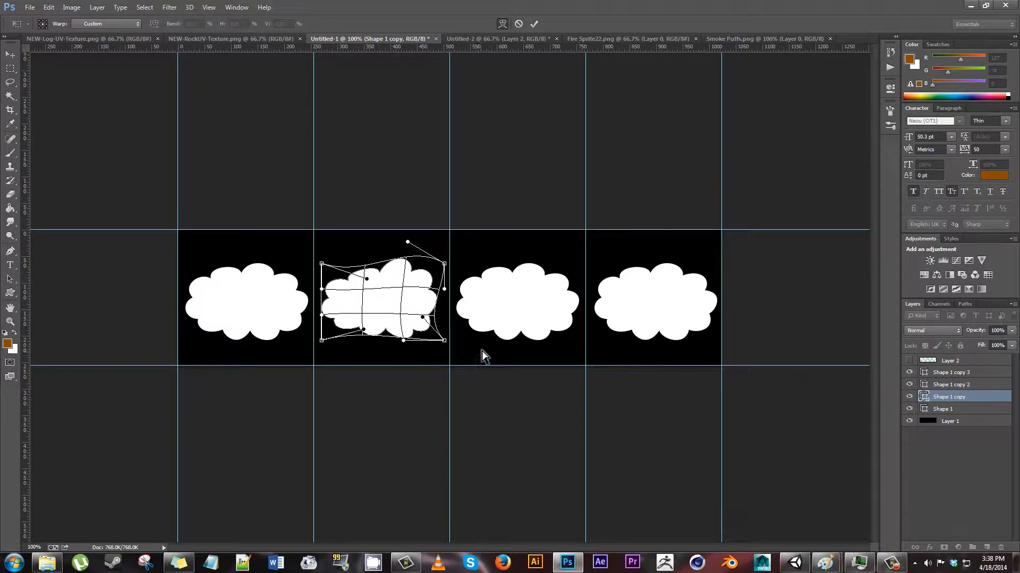
pyautogui.press('Return')
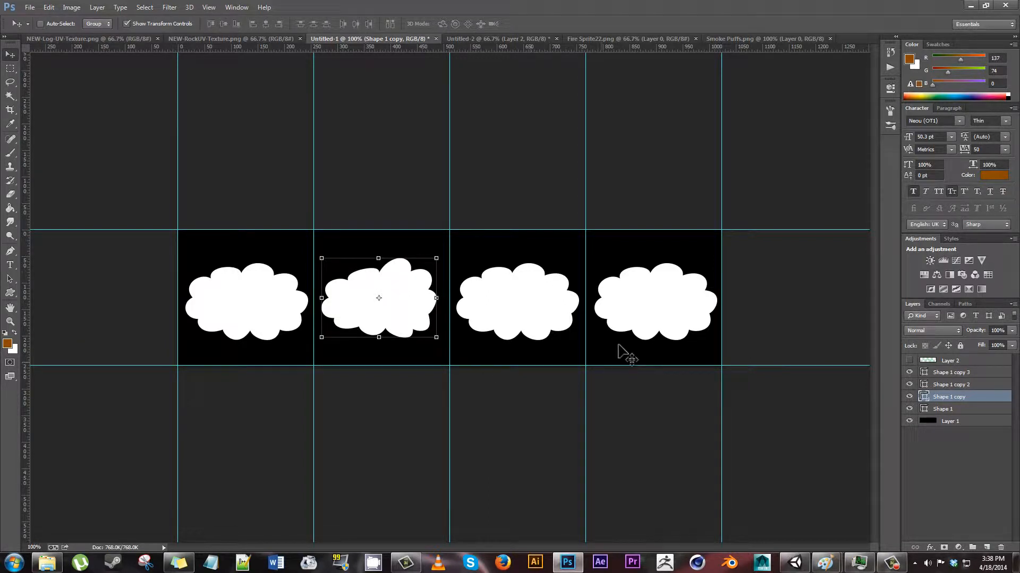
# Warp the third cell's cloud, stretching its top and upper right upward and pulling the bottom and left side inward
pyautogui.click(971, 389)
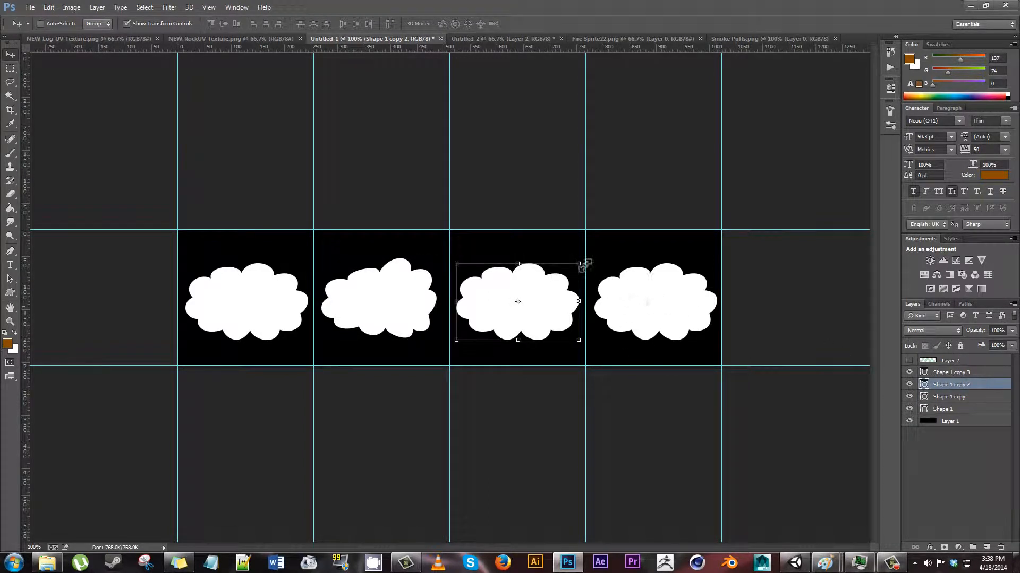
pyautogui.rightClick(550, 299)
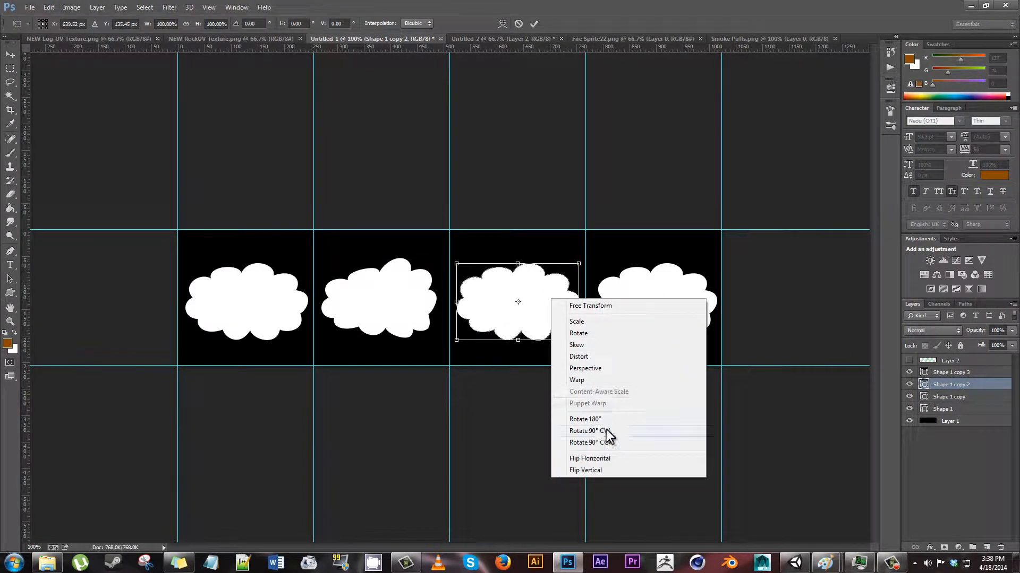
pyautogui.click(591, 381)
pyautogui.moveTo(496, 264); pyautogui.dragTo(489, 242)
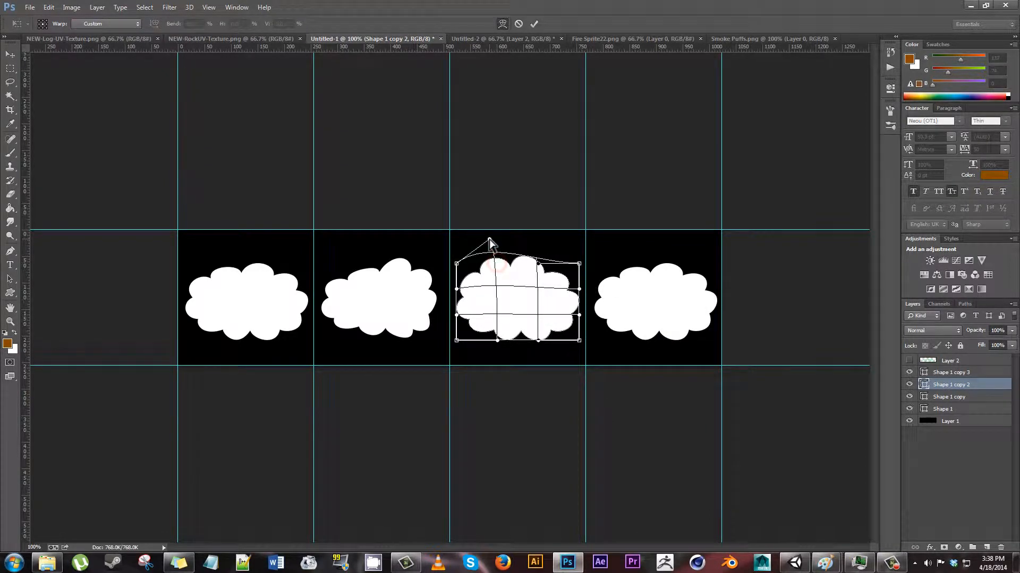
pyautogui.moveTo(538, 340); pyautogui.dragTo(523, 322)
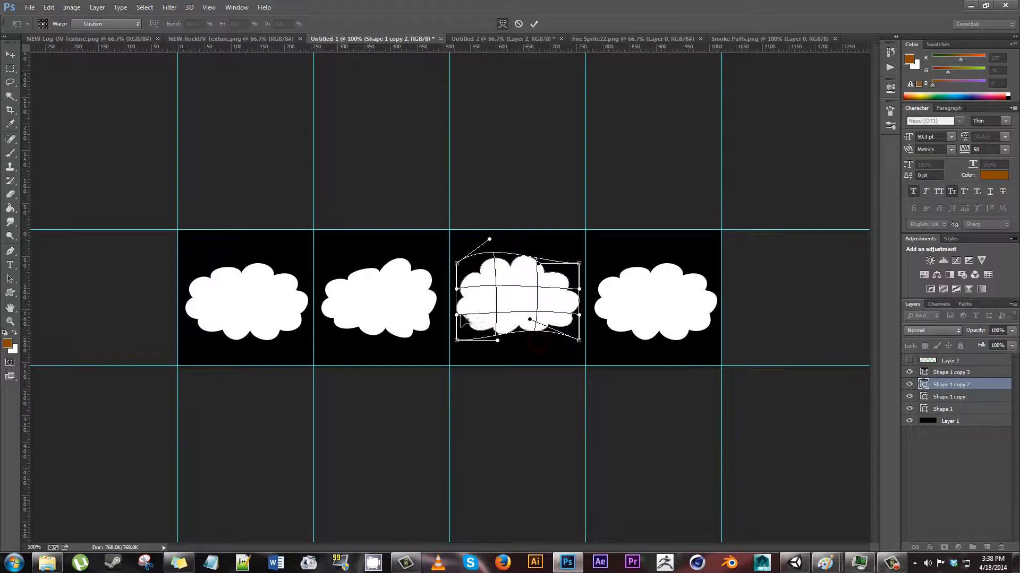
pyautogui.moveTo(457, 314); pyautogui.dragTo(470, 299)
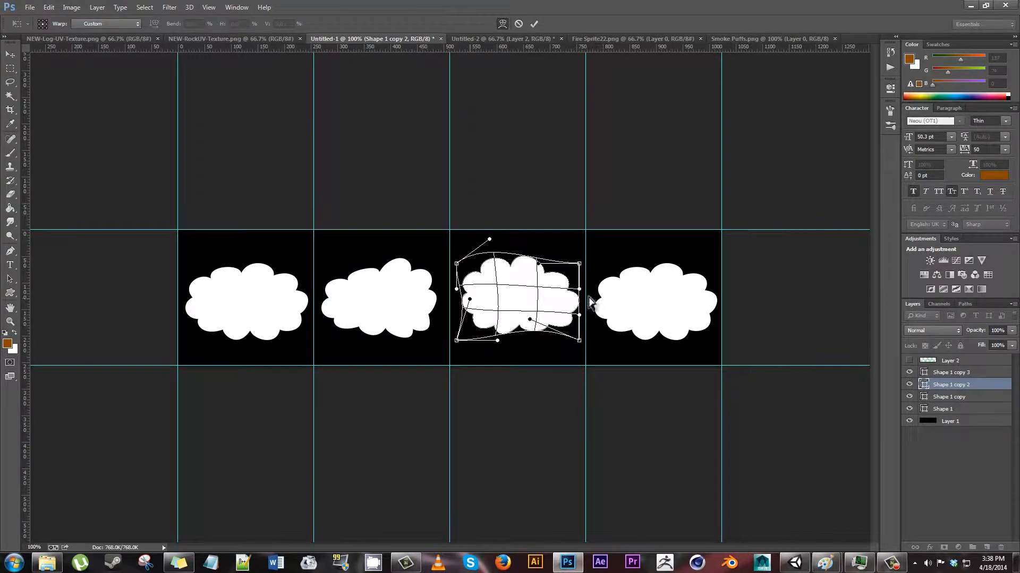
pyautogui.moveTo(581, 291); pyautogui.dragTo(566, 234)
pyautogui.press('Return')
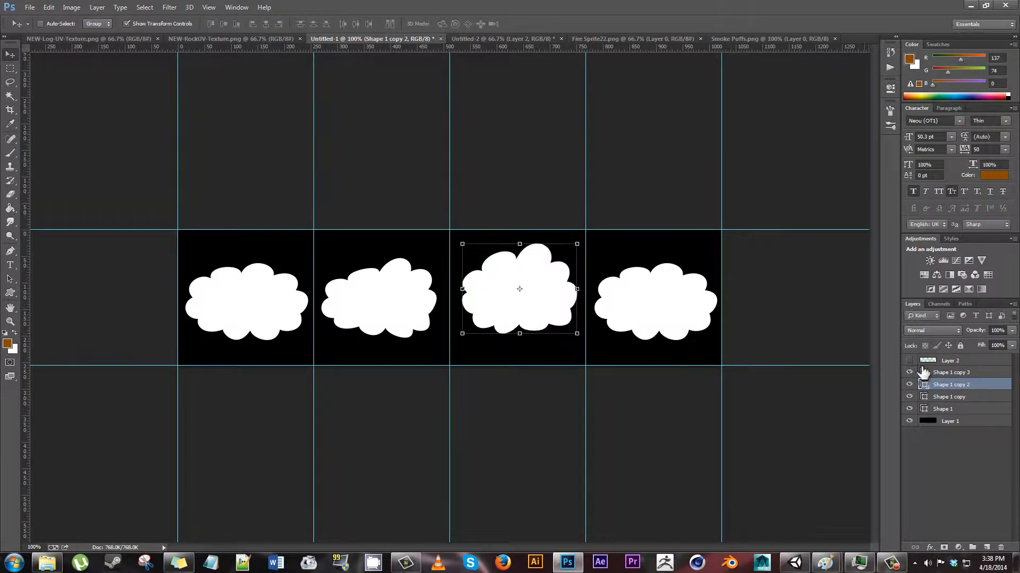
# Warp the first cell's cloud, bulging its top and upper right upward and pulling the lower right corner outward and down
pyautogui.click(947, 410)
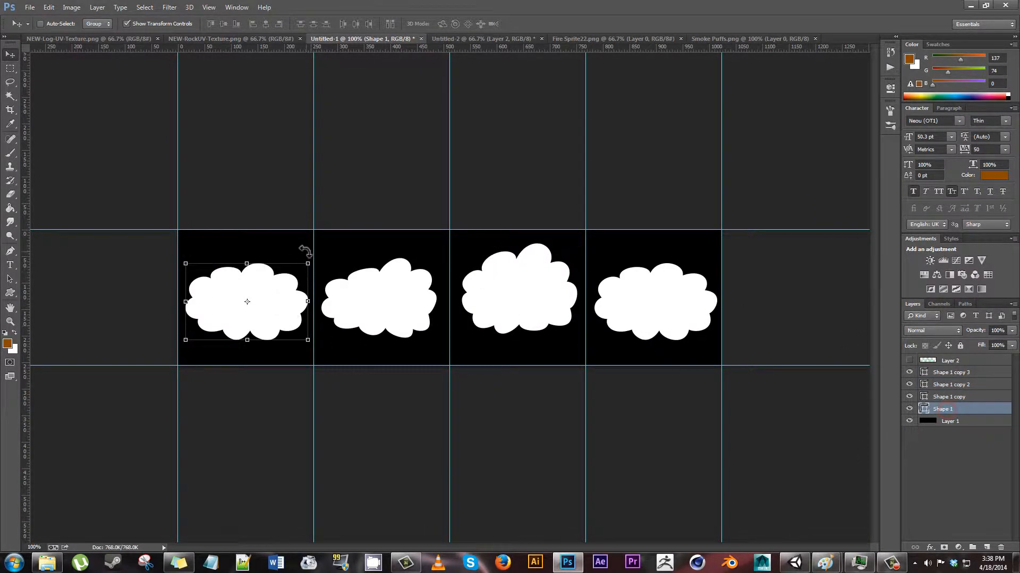
pyautogui.hotkey('ctrl', 't')
pyautogui.rightClick(282, 306)
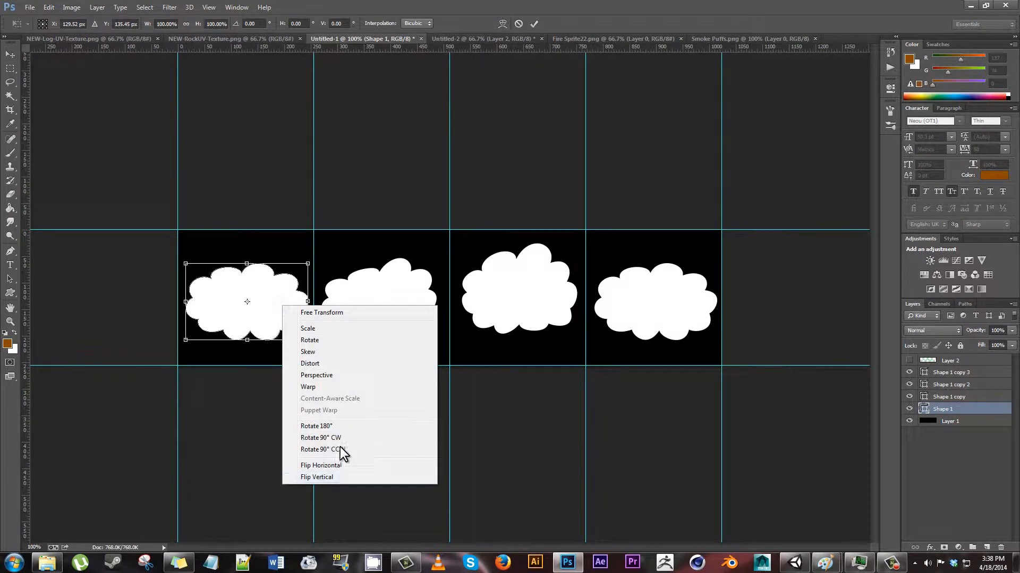
pyautogui.click(329, 386)
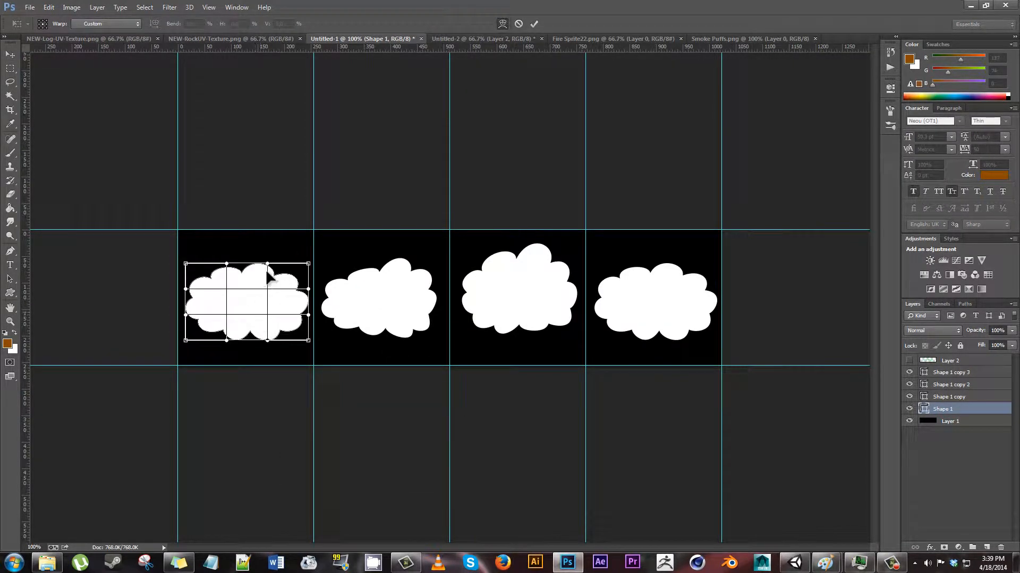
pyautogui.moveTo(269, 286); pyautogui.dragTo(223, 301)
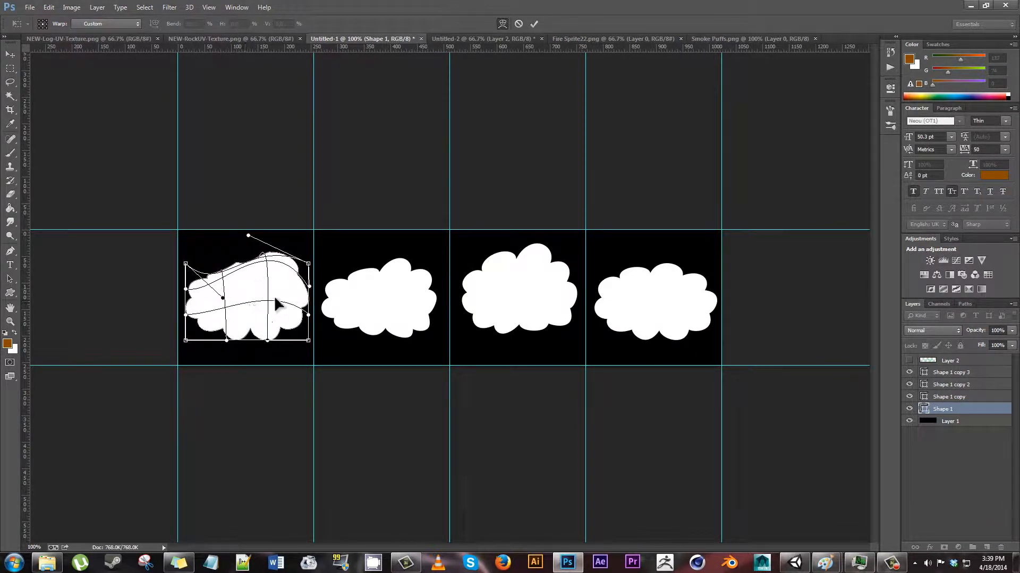
pyautogui.moveTo(269, 344); pyautogui.dragTo(314, 367)
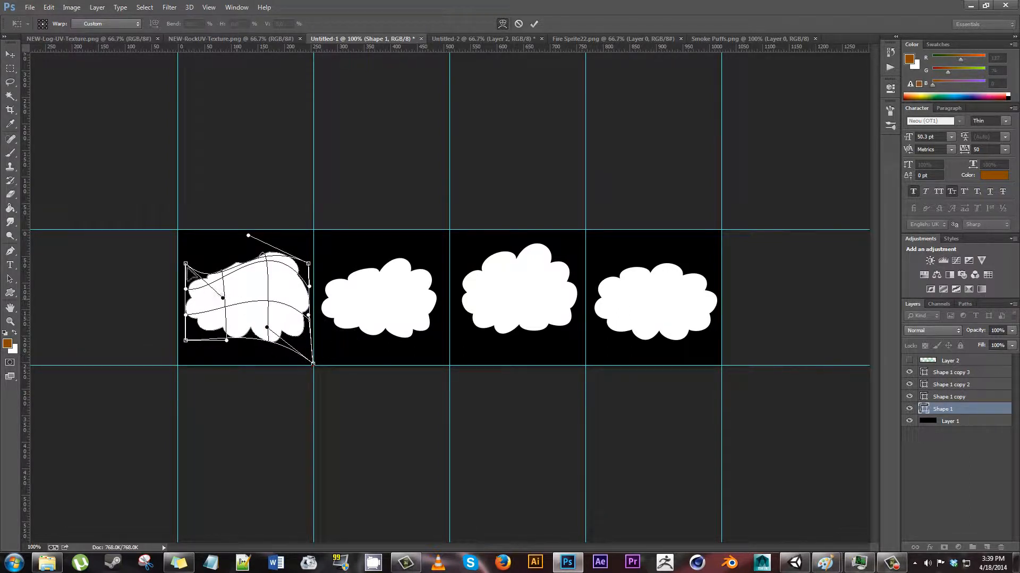
pyautogui.moveTo(189, 271); pyautogui.dragTo(187, 257)
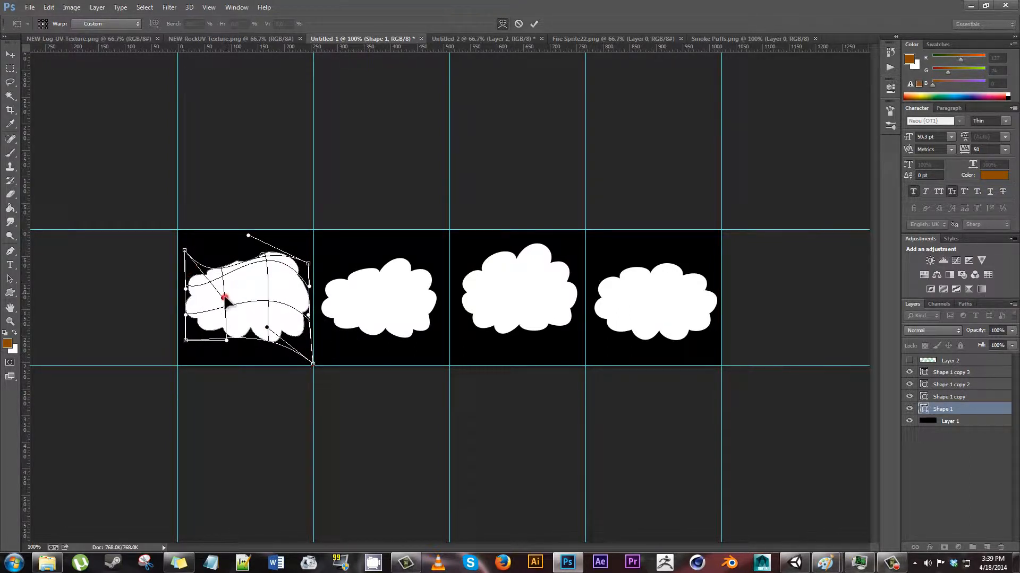
pyautogui.moveTo(225, 297); pyautogui.dragTo(316, 225)
pyautogui.press('Return')
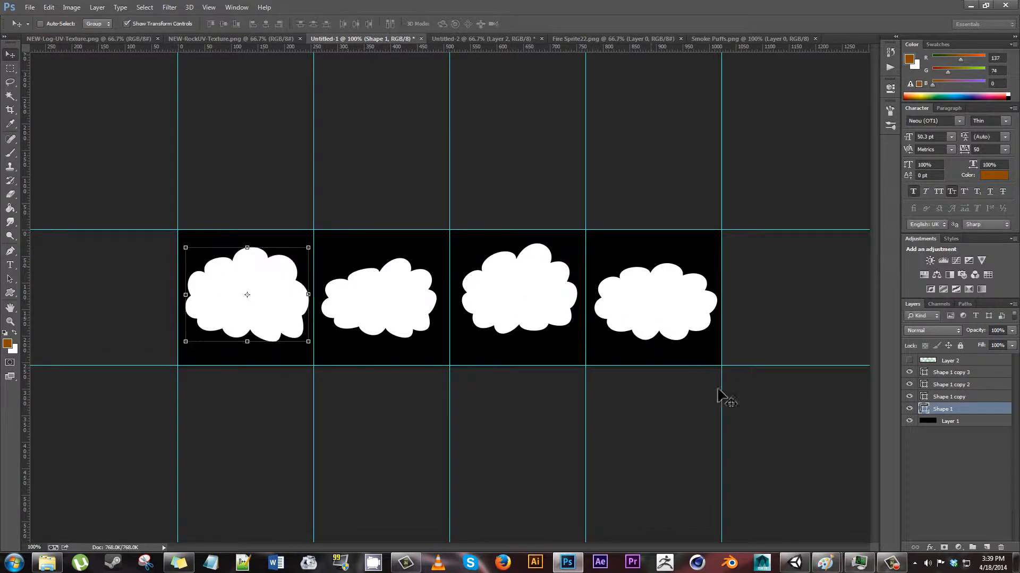
# Warp the fourth cell's cloud, raising its top, pulling the left side and lower left inward, and stretching the lower right downward
pyautogui.click(964, 373)
pyautogui.hotkey('ctrl', 't')
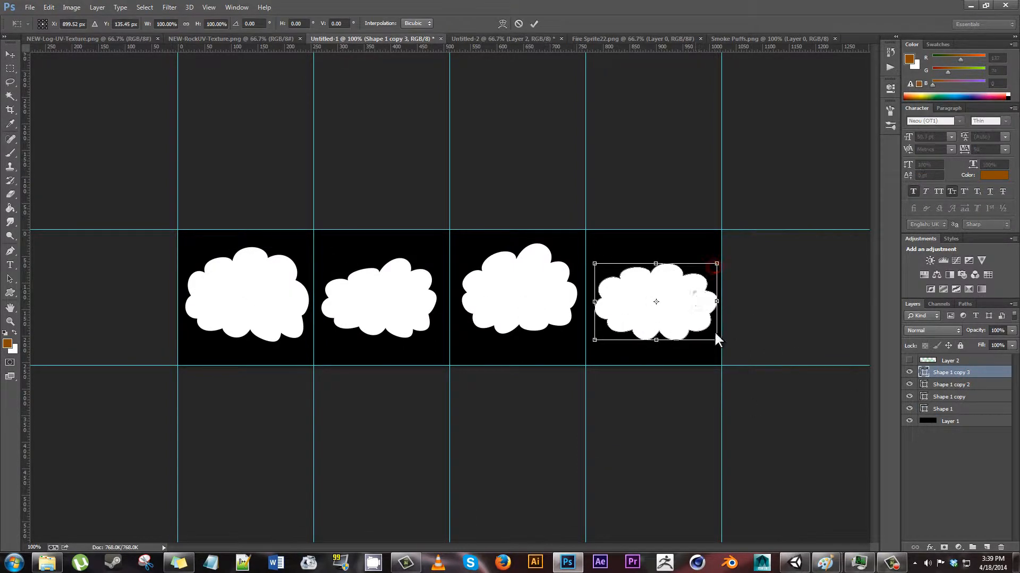
pyautogui.rightClick(696, 296)
pyautogui.click(721, 376)
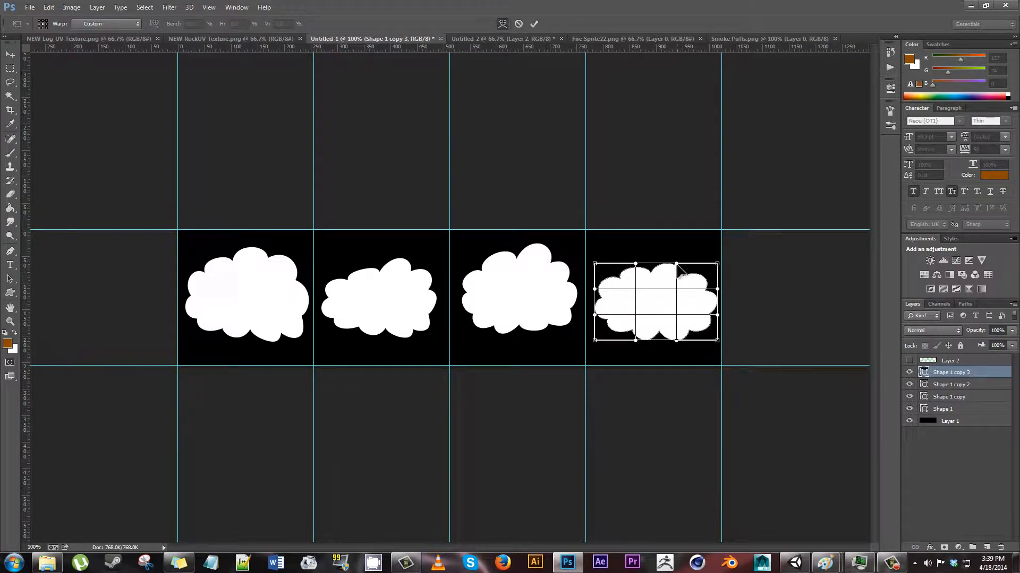
pyautogui.moveTo(677, 265); pyautogui.dragTo(625, 245)
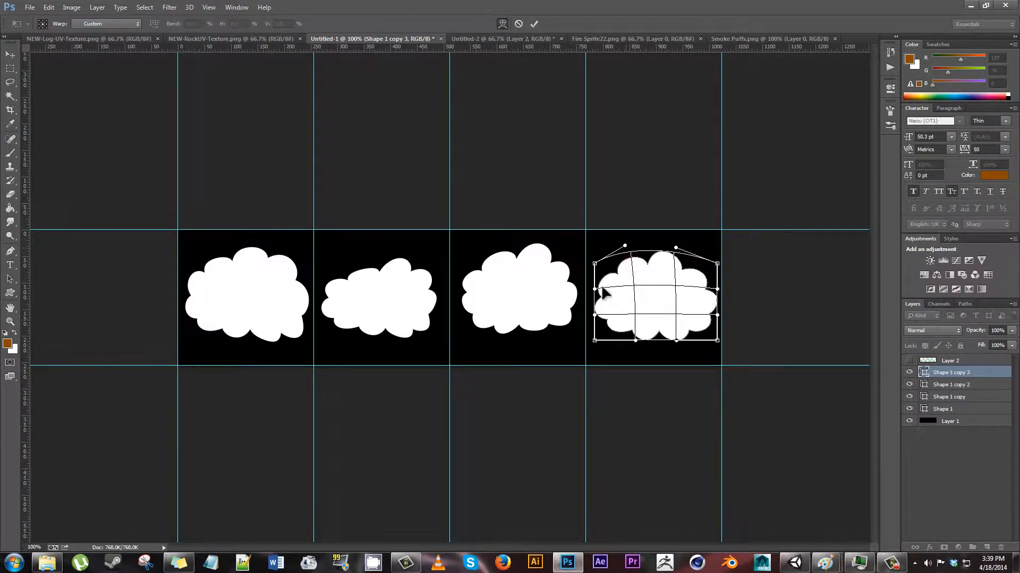
pyautogui.moveTo(640, 343); pyautogui.dragTo(638, 315)
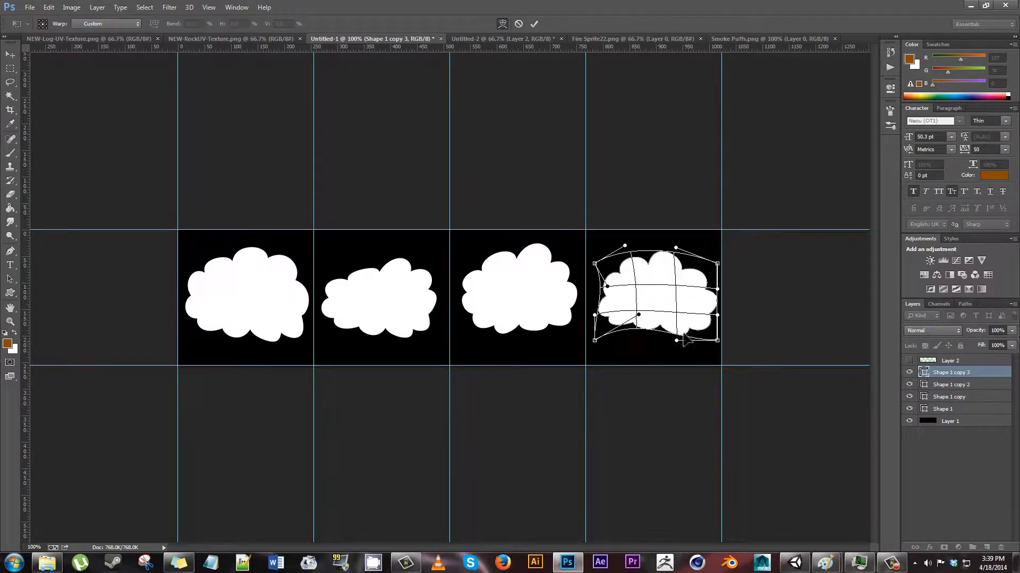
pyautogui.moveTo(678, 342); pyautogui.dragTo(667, 376)
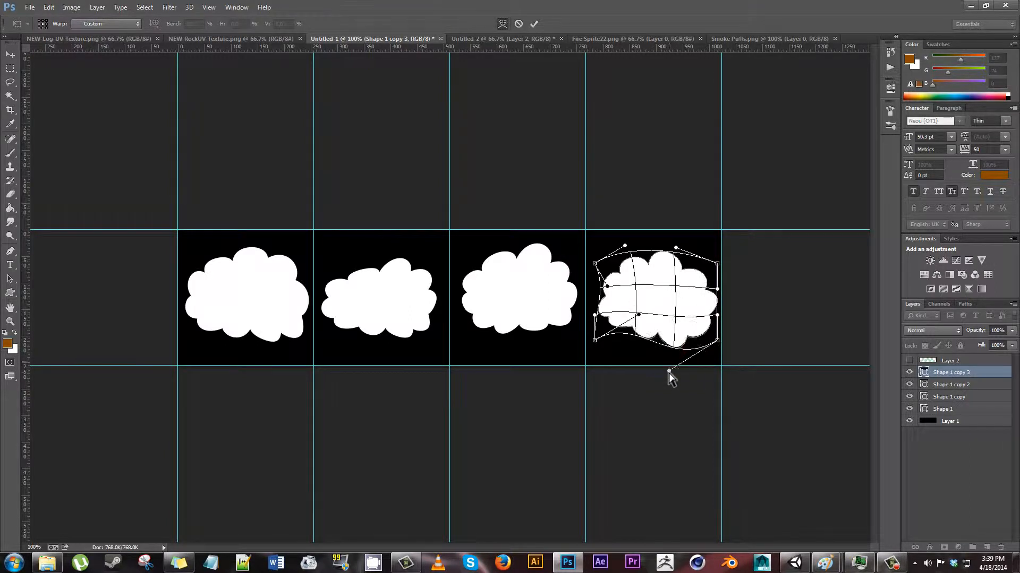
pyautogui.press('Return')
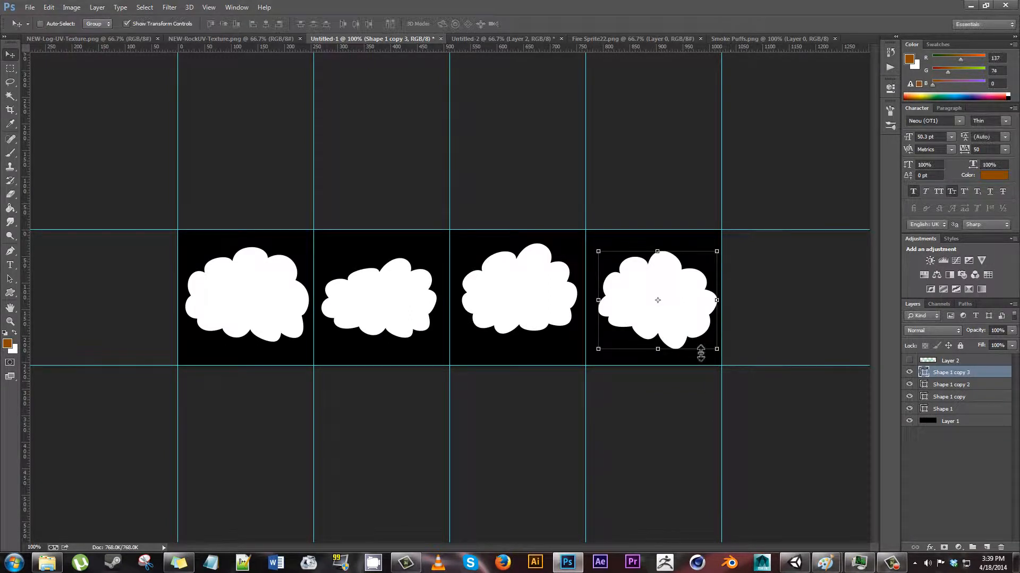
# Export the sprite sheet for web as a PNG-24 named "Smoke Puffs 22" in the CampFire TUT Particles folder
pyautogui.click(29, 8)
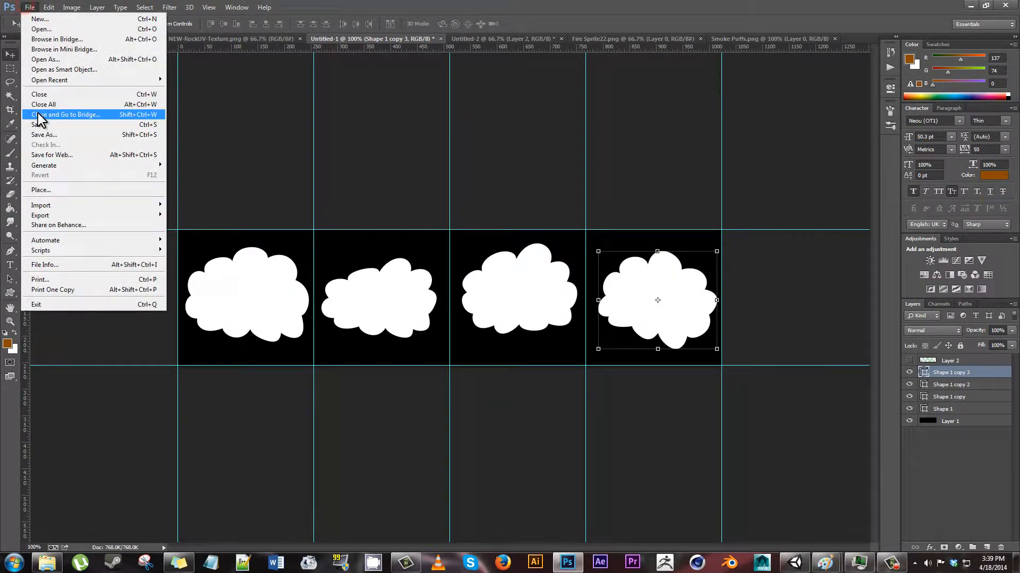
pyautogui.click(72, 155)
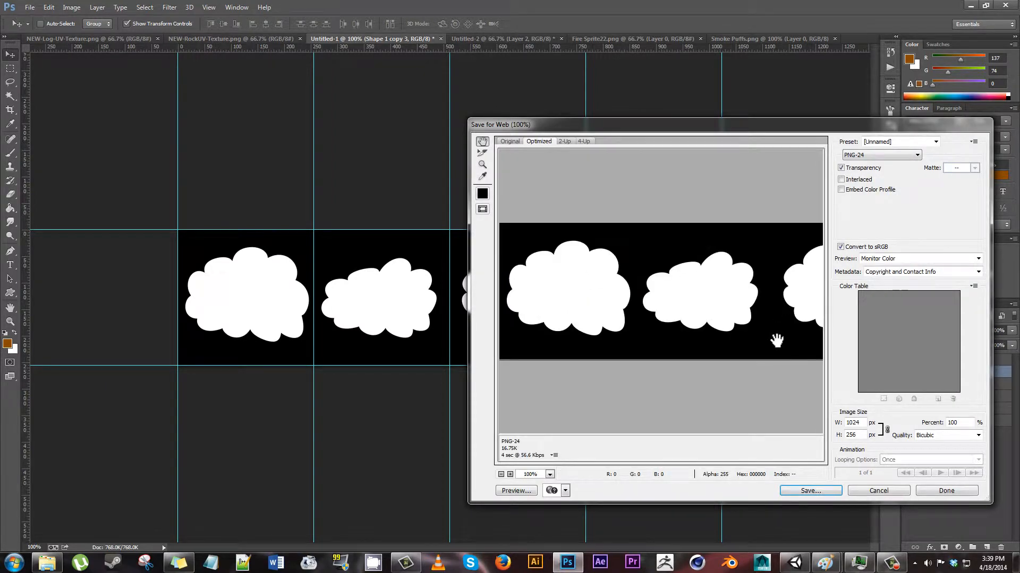
pyautogui.click(822, 491)
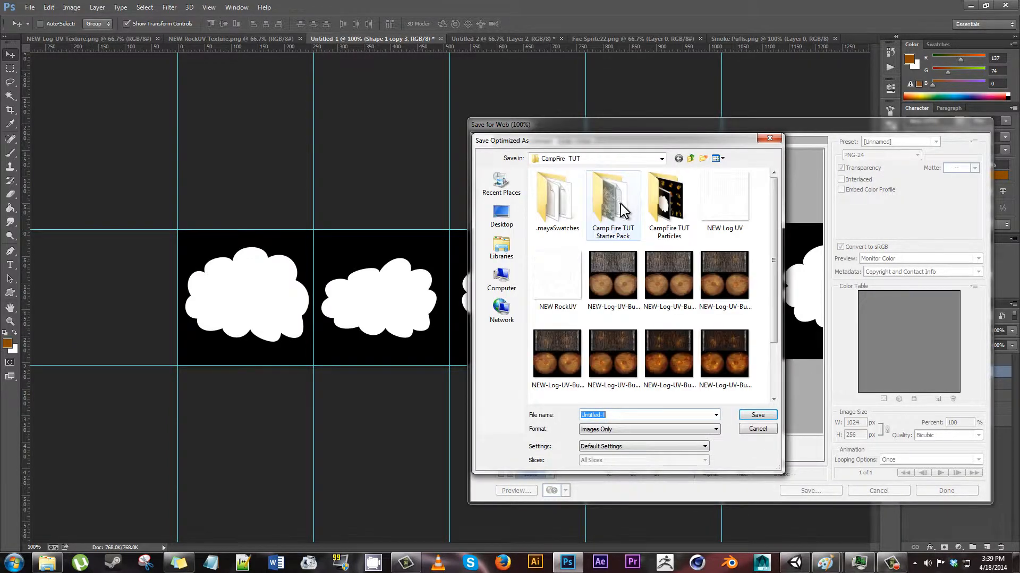
pyautogui.doubleClick(664, 210)
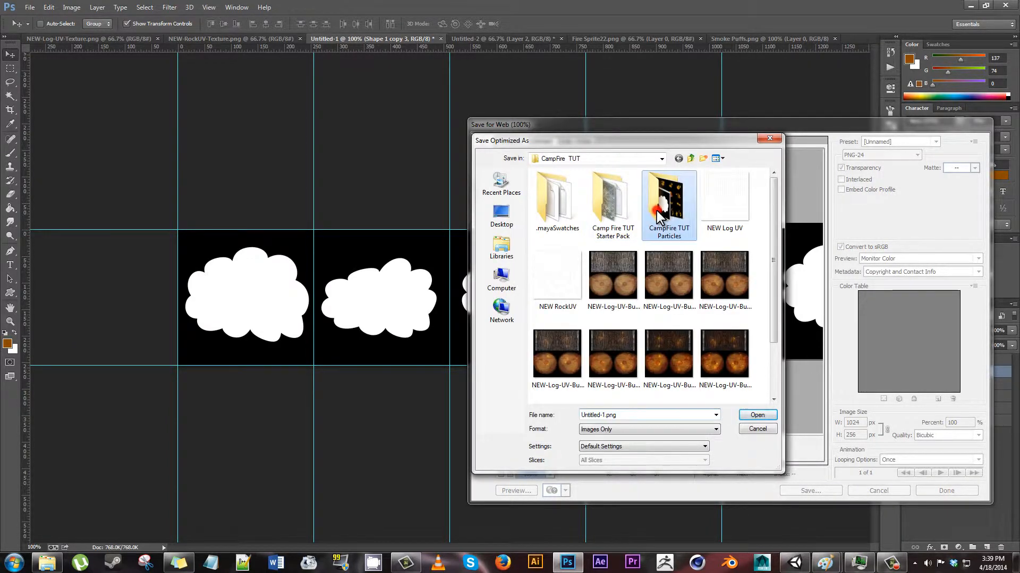
pyautogui.doubleClick(648, 422)
pyautogui.write('Smoke')
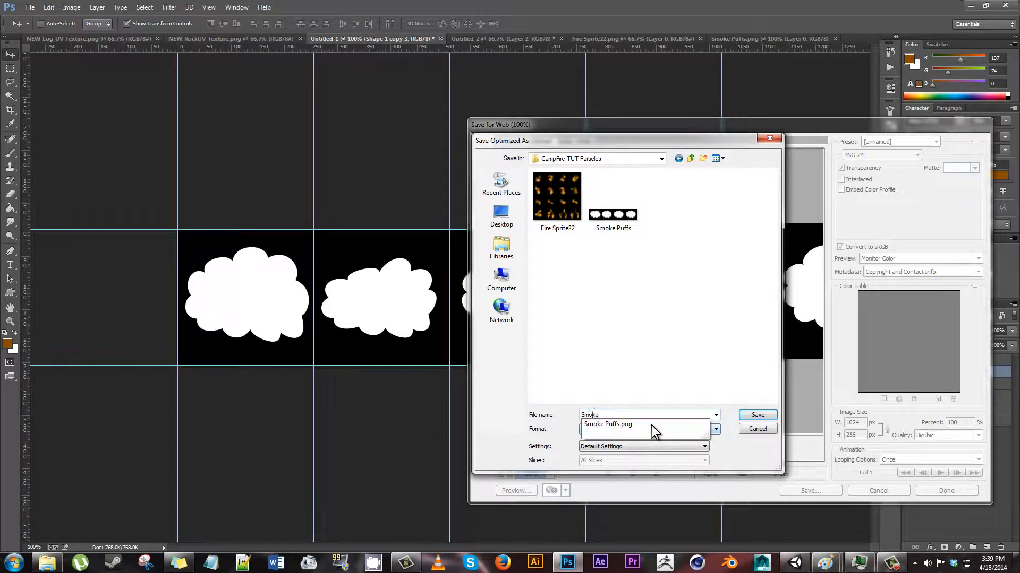
pyautogui.write(' Puffs 22')
pyautogui.press('Return')
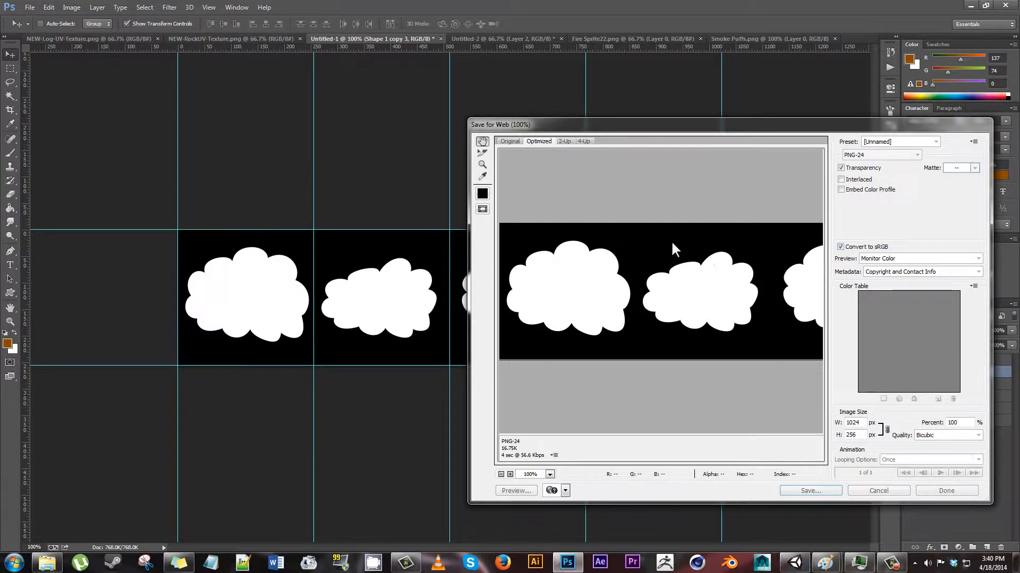
# Switch to Unity and import the Smoke-Puffs-22 image from the CampFire TUT Particles folder into the project's Textures folder
pyautogui.click(793, 562)
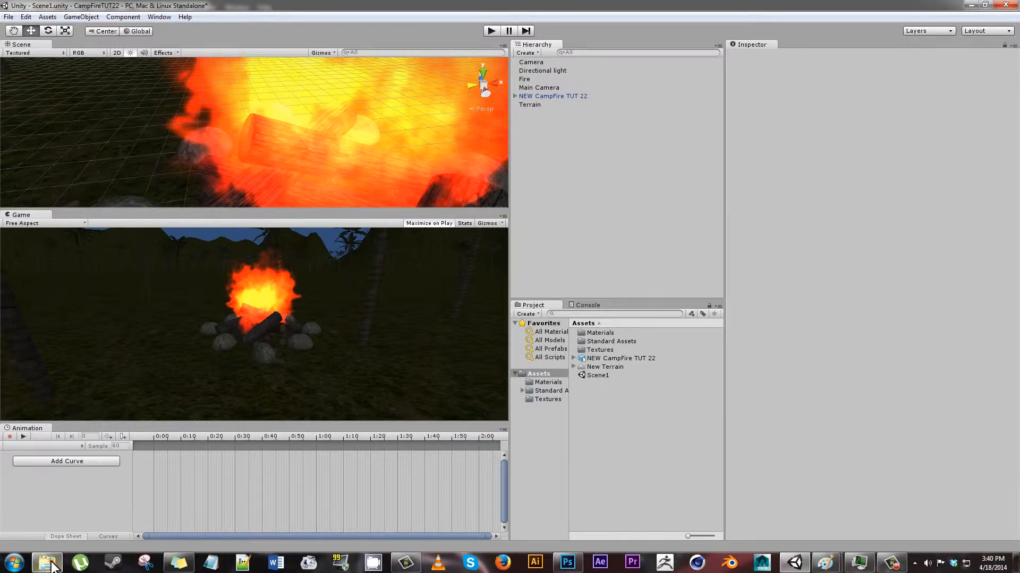
pyautogui.click(48, 564)
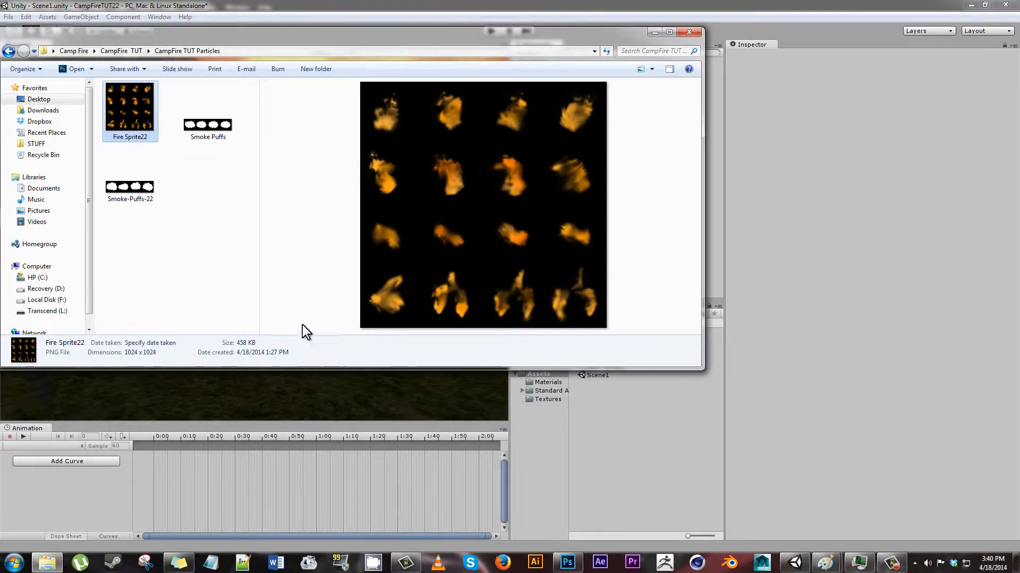
pyautogui.moveTo(132, 190); pyautogui.dragTo(551, 401)
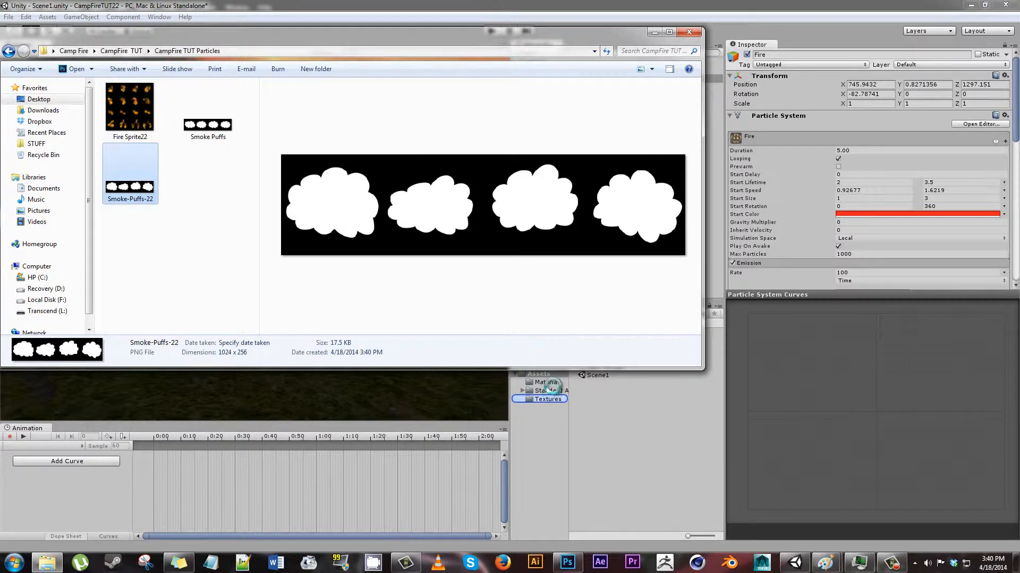
pyautogui.click(600, 404)
pyautogui.click(554, 399)
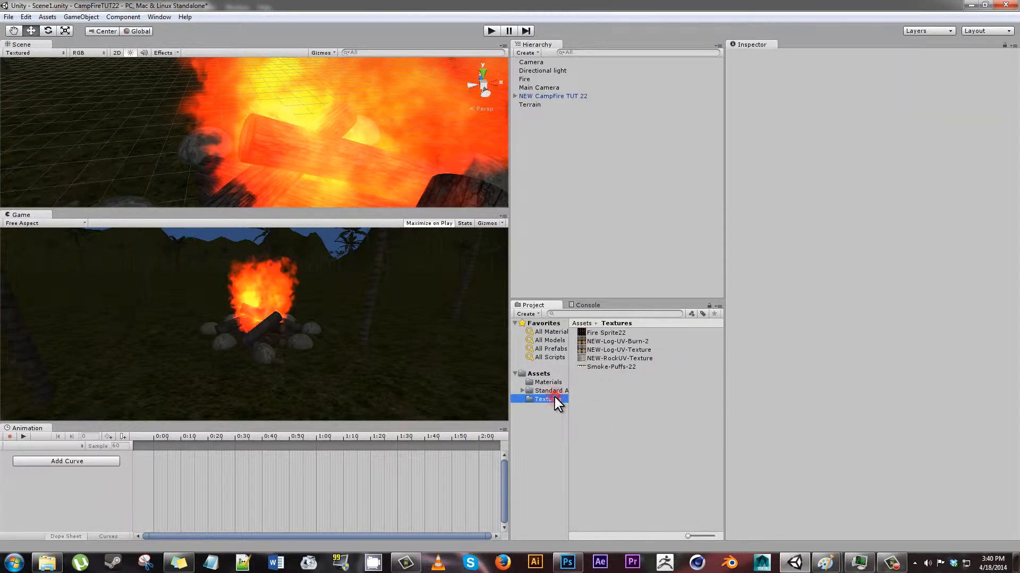
pyautogui.click(627, 374)
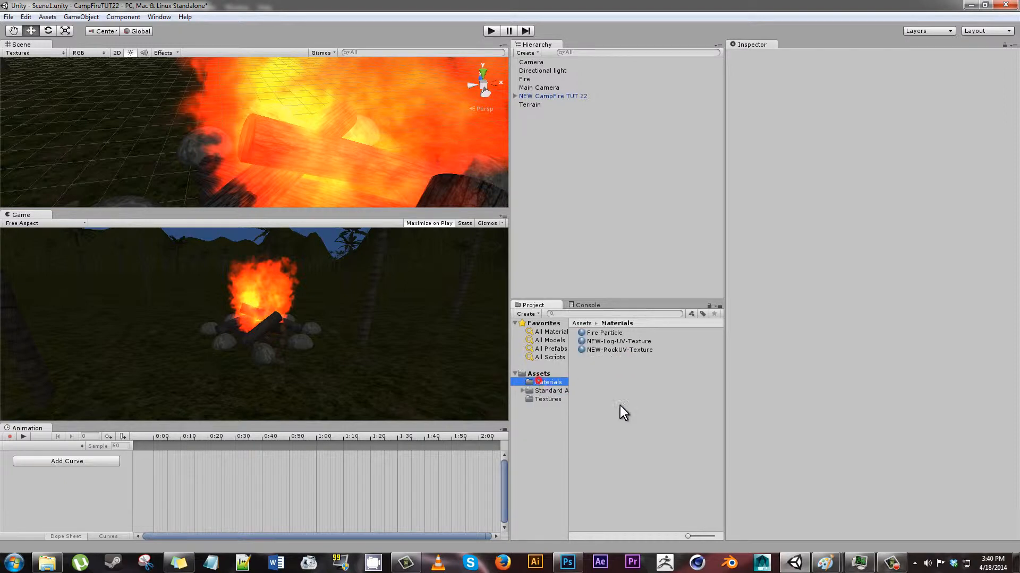
# Create a new material named "Smoke Puffs" in the project's Materials folder
pyautogui.rightClick(597, 378)
pyautogui.moveTo(628, 384)
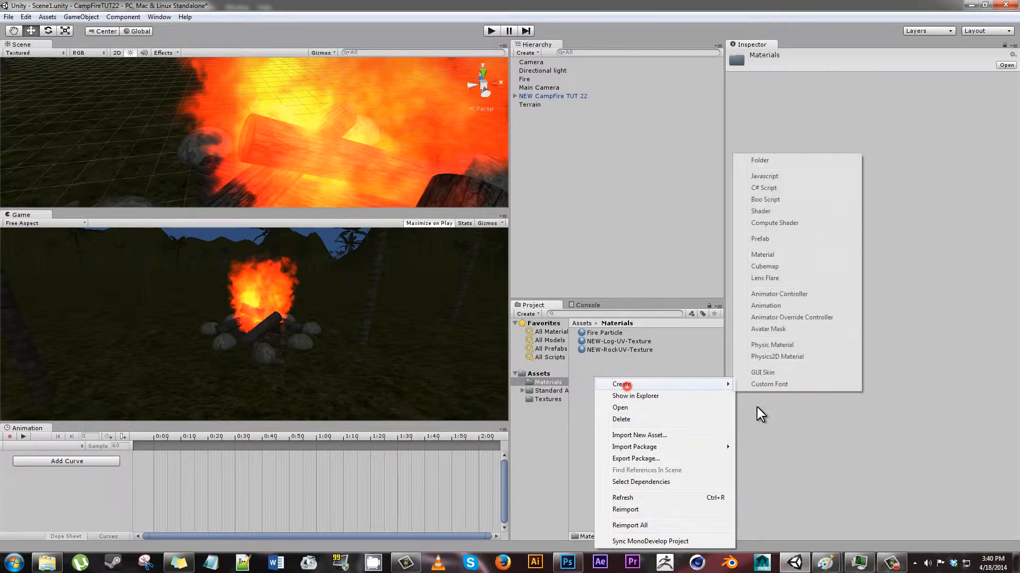
pyautogui.click(765, 255)
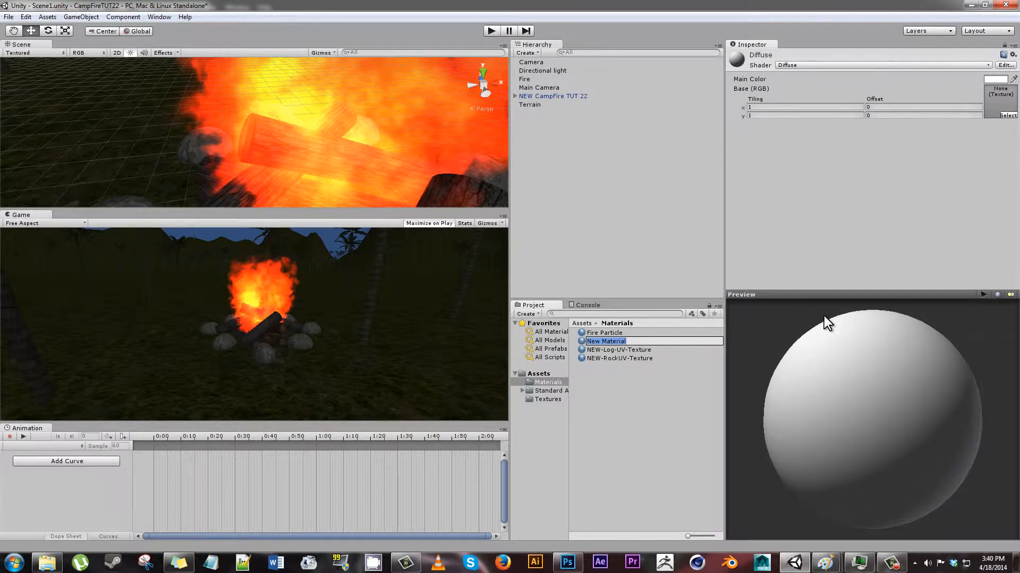
pyautogui.write('Smoke Puffs')
pyautogui.press('Return')
# Assign the Smoke-Puffs-22 texture as the Smoke Puffs material's base texture and inspect it on the preview sphere
pyautogui.click(1007, 116)
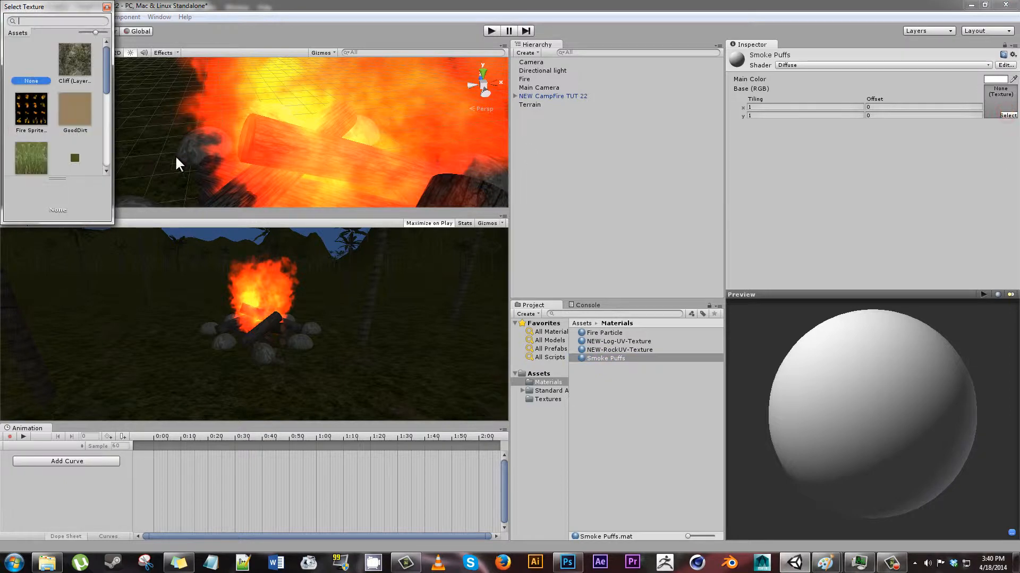
pyautogui.moveTo(106, 106); pyautogui.dragTo(106, 132)
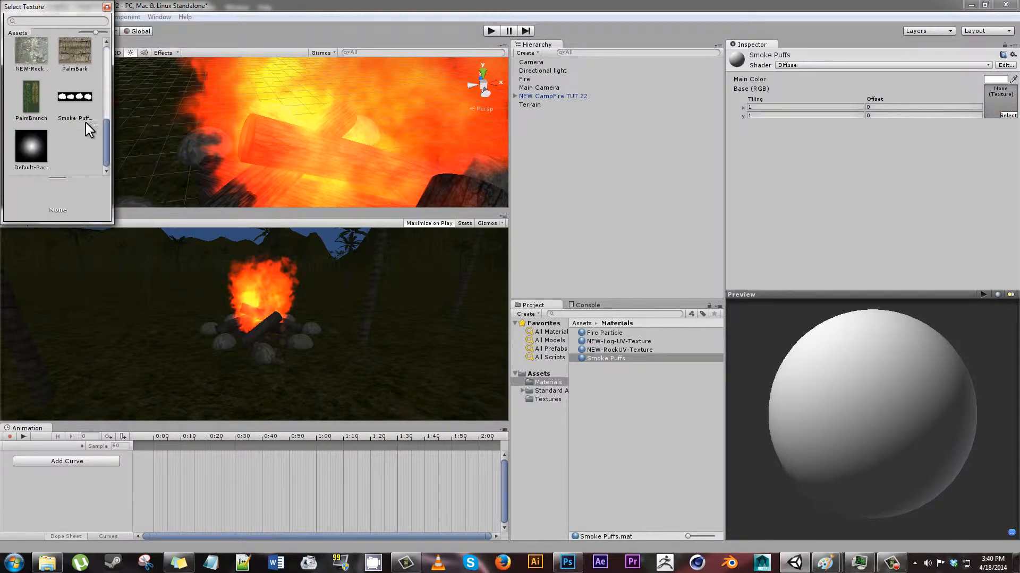
pyautogui.doubleClick(84, 120)
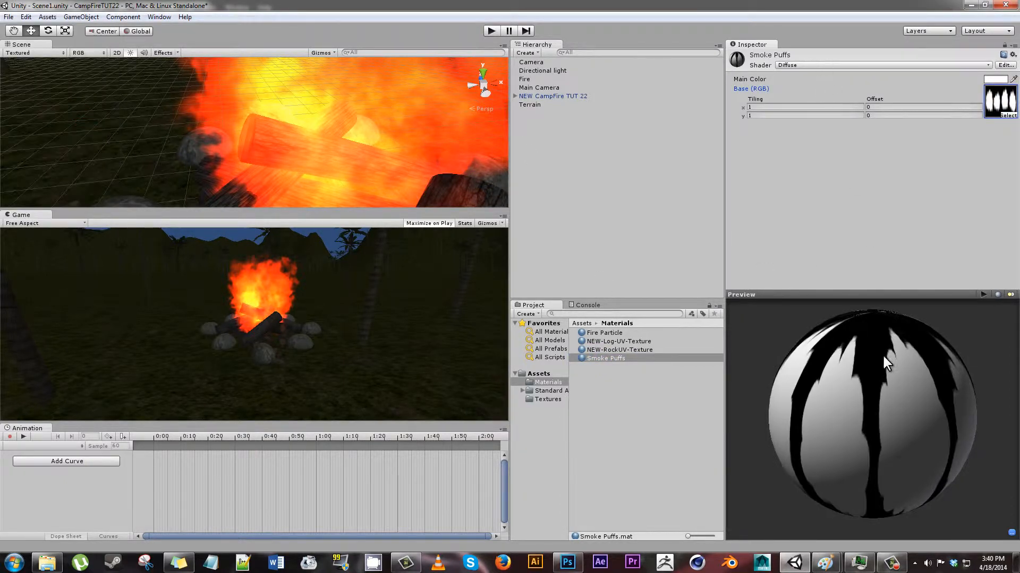
pyautogui.moveTo(884, 356)
pyautogui.mouseDown()
pyautogui.moveTo(905, 458)
pyautogui.moveTo(939, 211)
pyautogui.moveTo(894, 416)
pyautogui.moveTo(864, 407)
pyautogui.mouseUp()
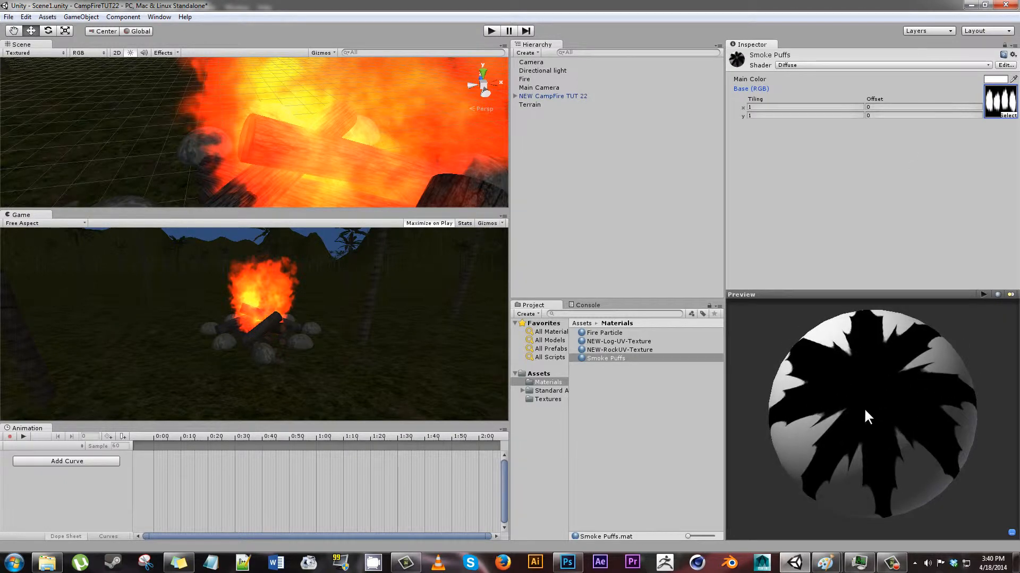
# Set the Smoke Puffs material's shader to Mobile/Particles/Additive and deselect the material
pyautogui.click(787, 66)
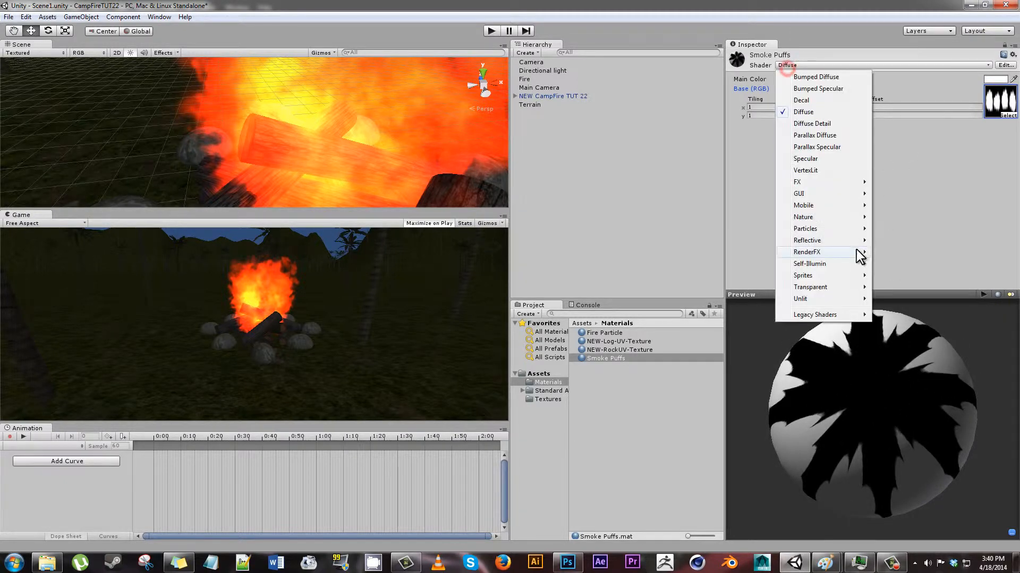
pyautogui.click(831, 206)
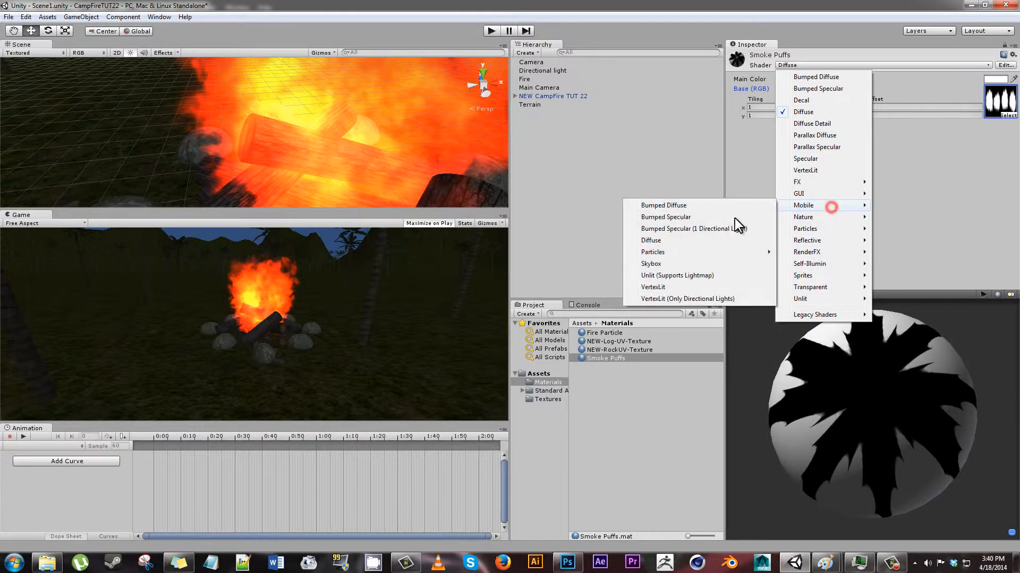
pyautogui.click(712, 251)
pyautogui.click(832, 253)
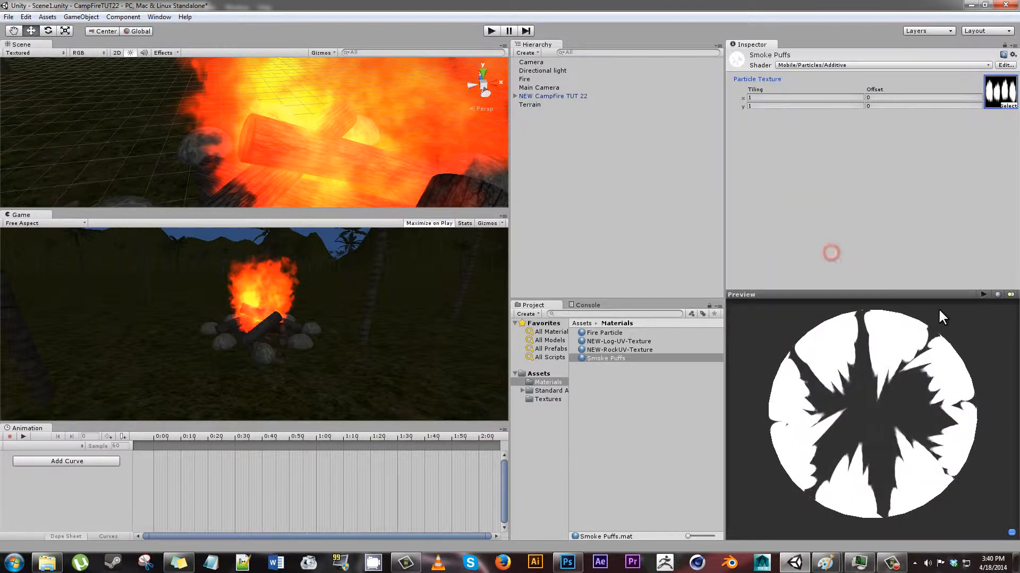
pyautogui.click(708, 416)
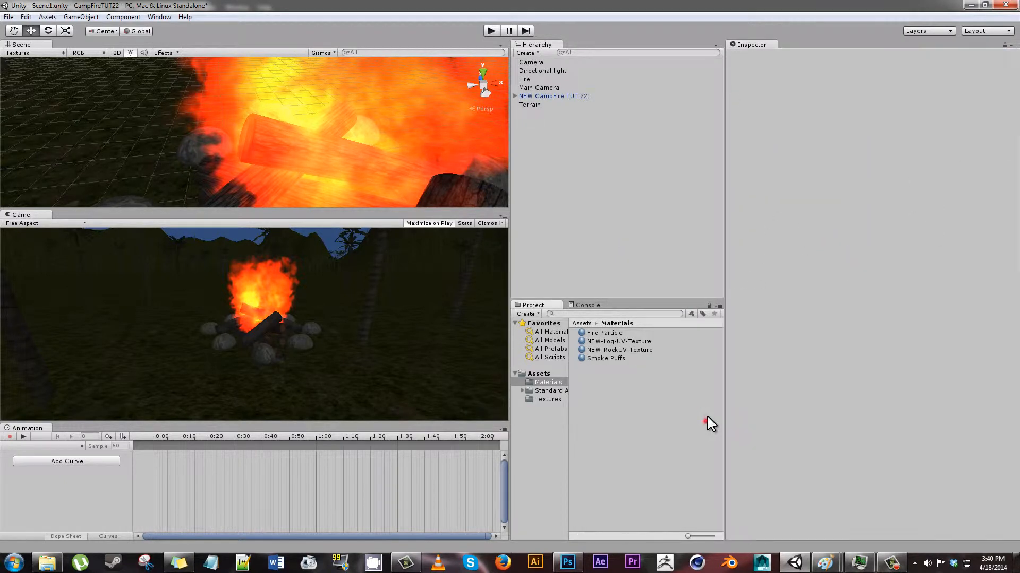
# Create a new Particle System object in the scene
pyautogui.click(80, 17)
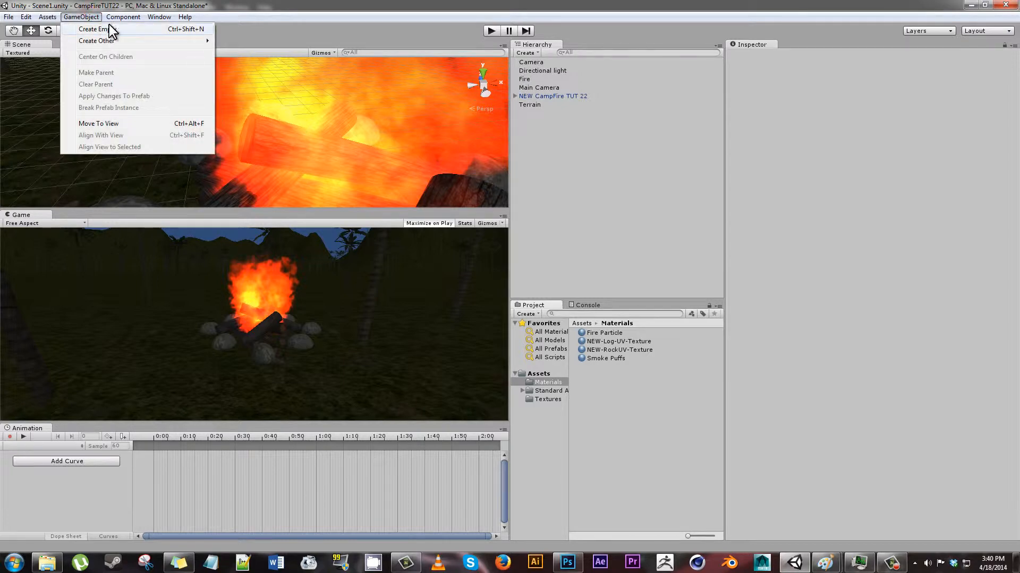
pyautogui.moveTo(113, 18)
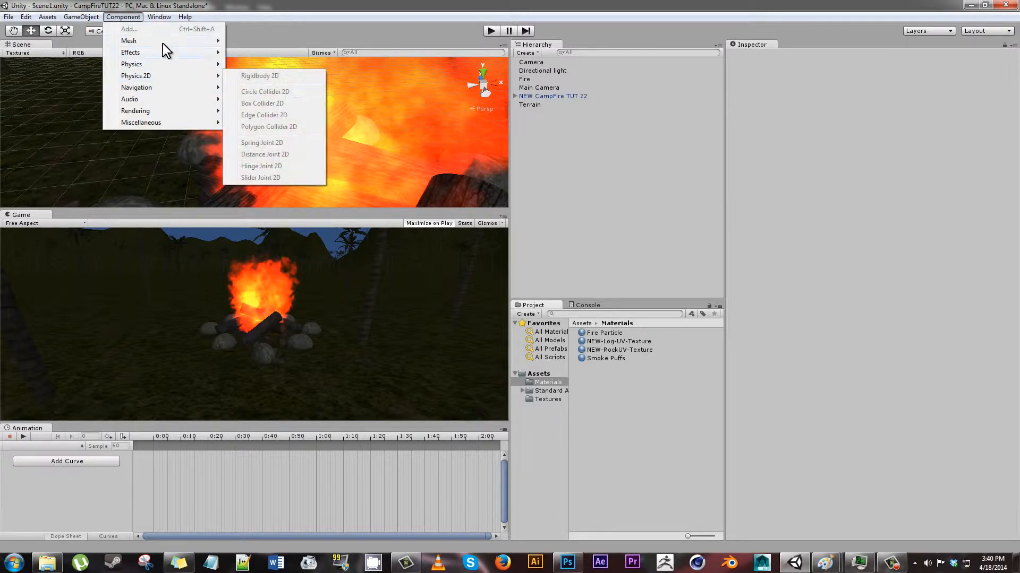
pyautogui.moveTo(170, 56)
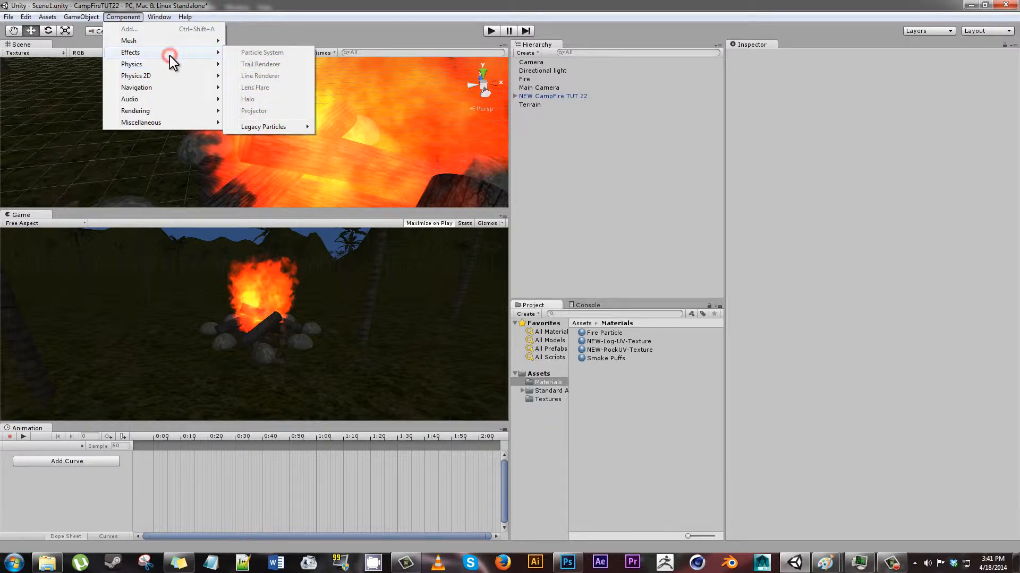
pyautogui.click(119, 41)
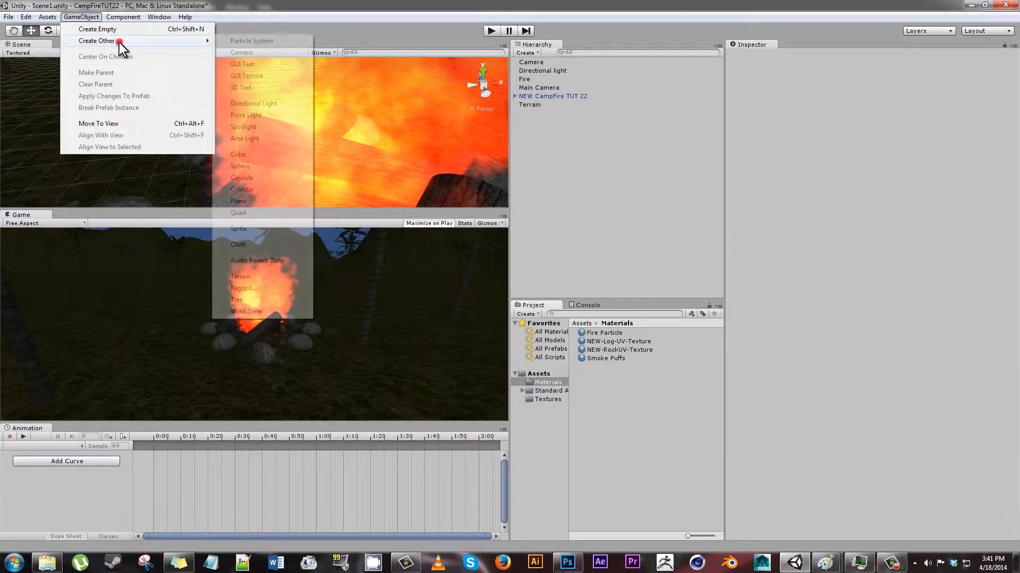
pyautogui.click(251, 41)
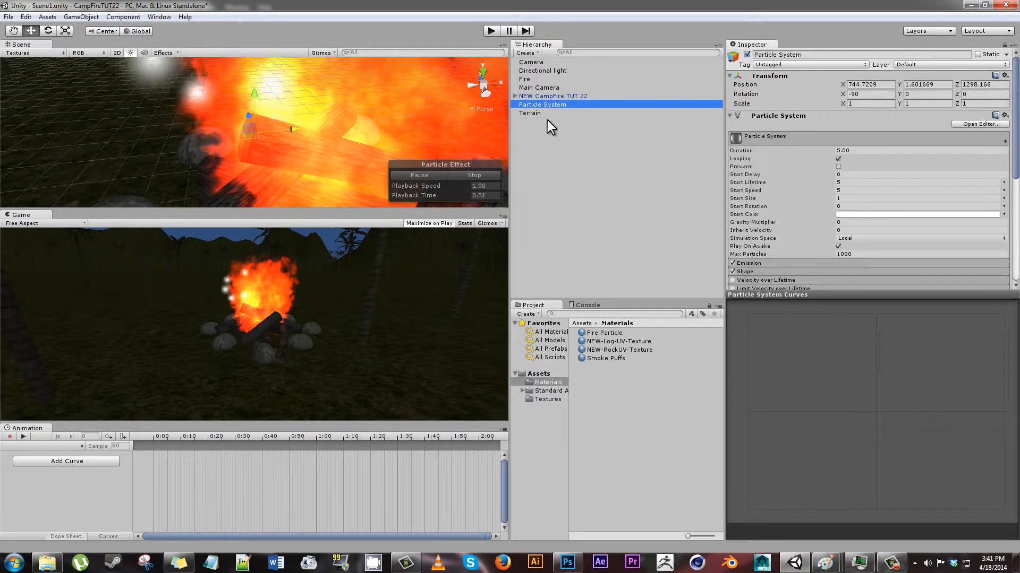
# Rename the new Particle System object as "Smoke"
pyautogui.click(550, 103)
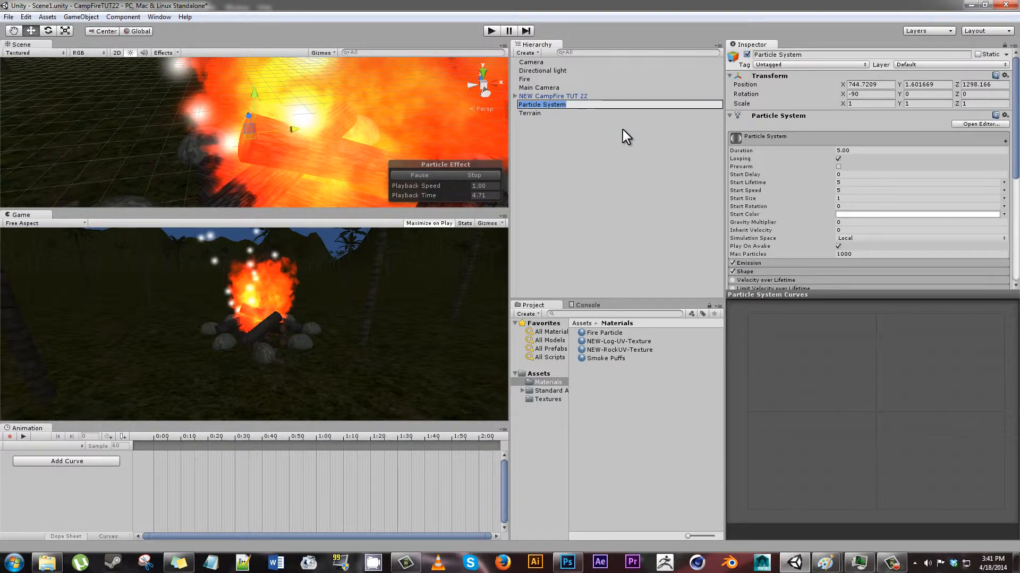
pyautogui.write('Smn')
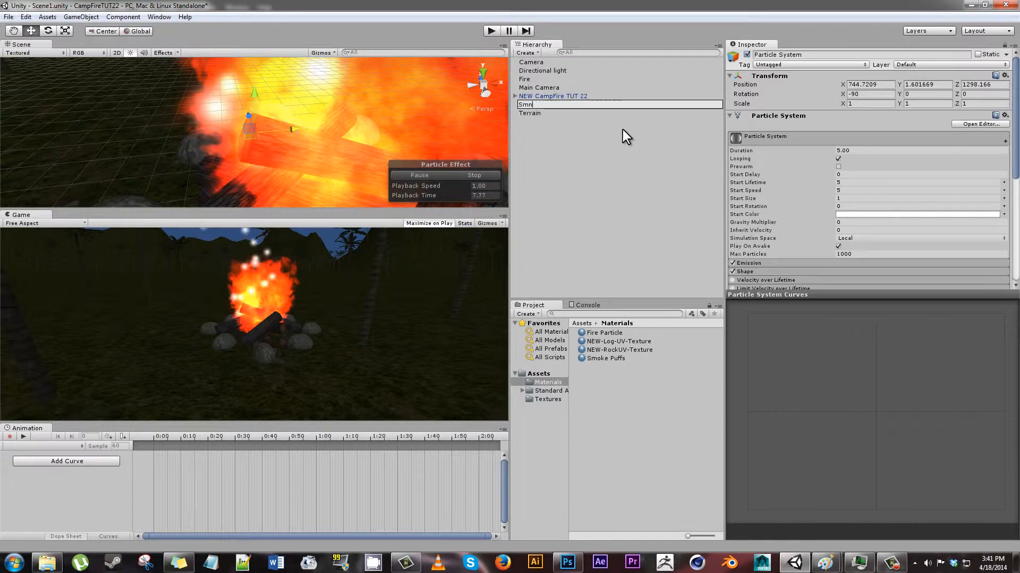
pyautogui.press('BackSpace')
pyautogui.write('oke')
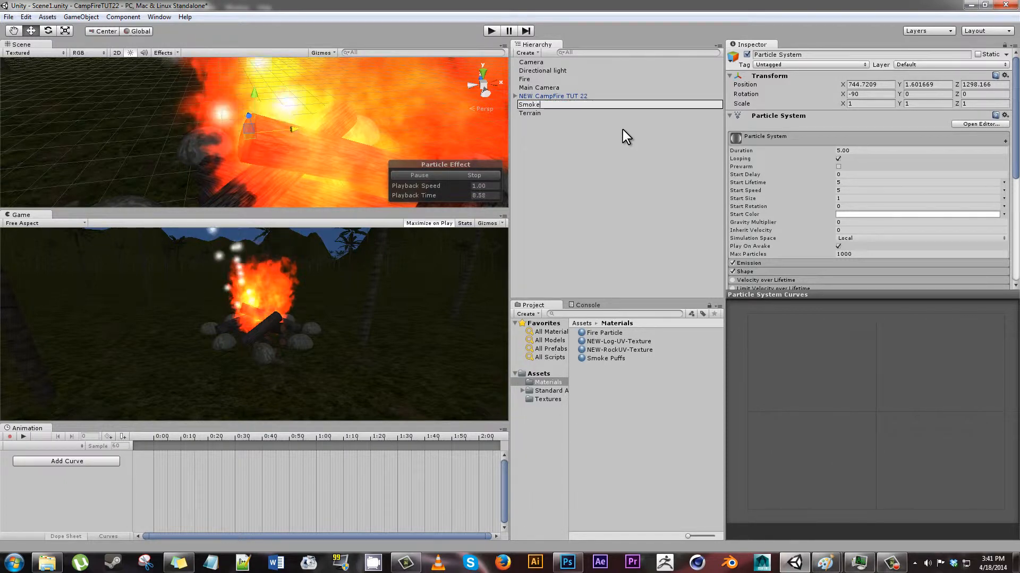
pyautogui.press('Return')
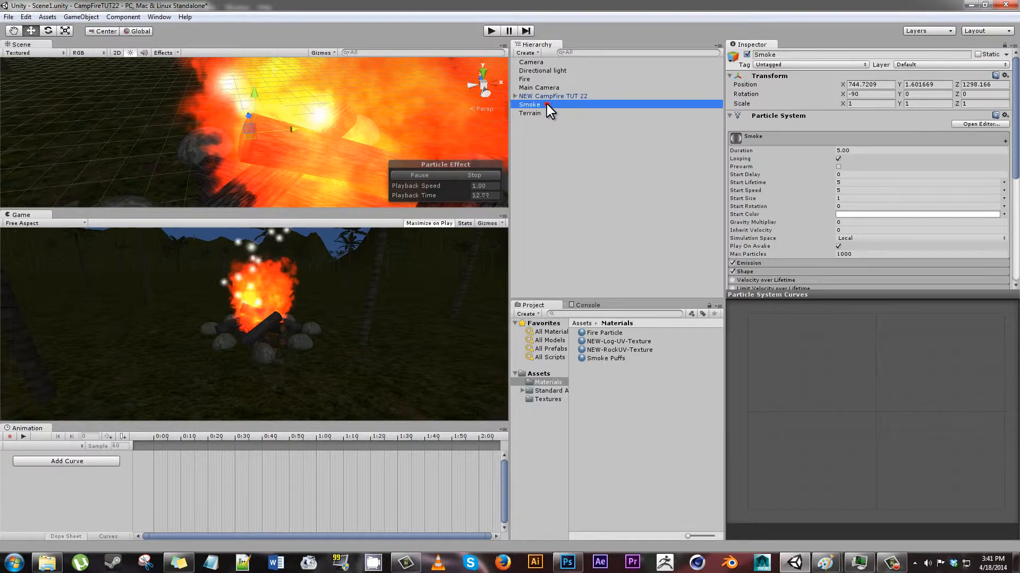
# Make the Smoke object a child of the Fire object, expand Fire, and select Smoke
pyautogui.moveTo(546, 104); pyautogui.dragTo(542, 80)
pyautogui.click(514, 79)
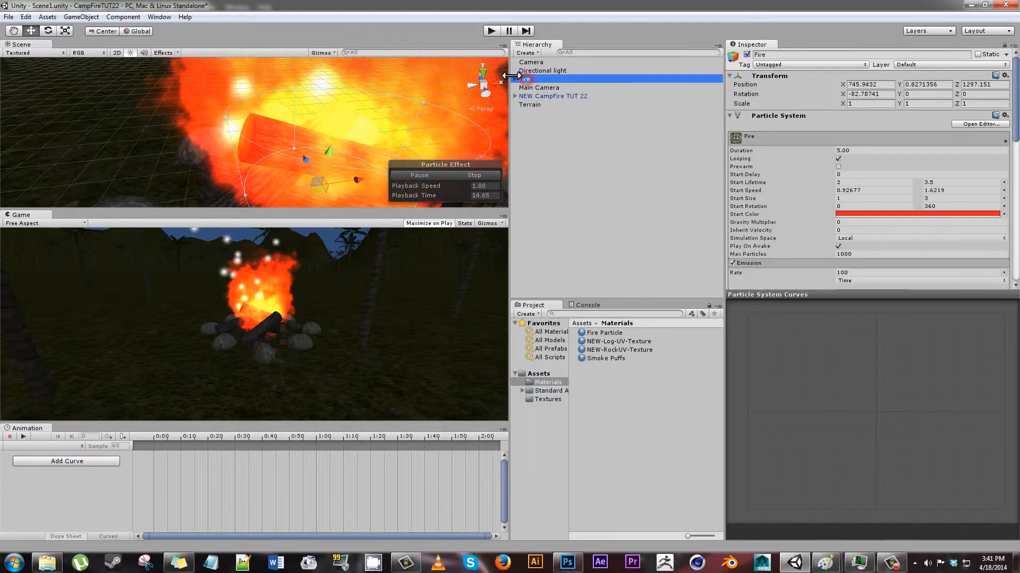
pyautogui.click(539, 89)
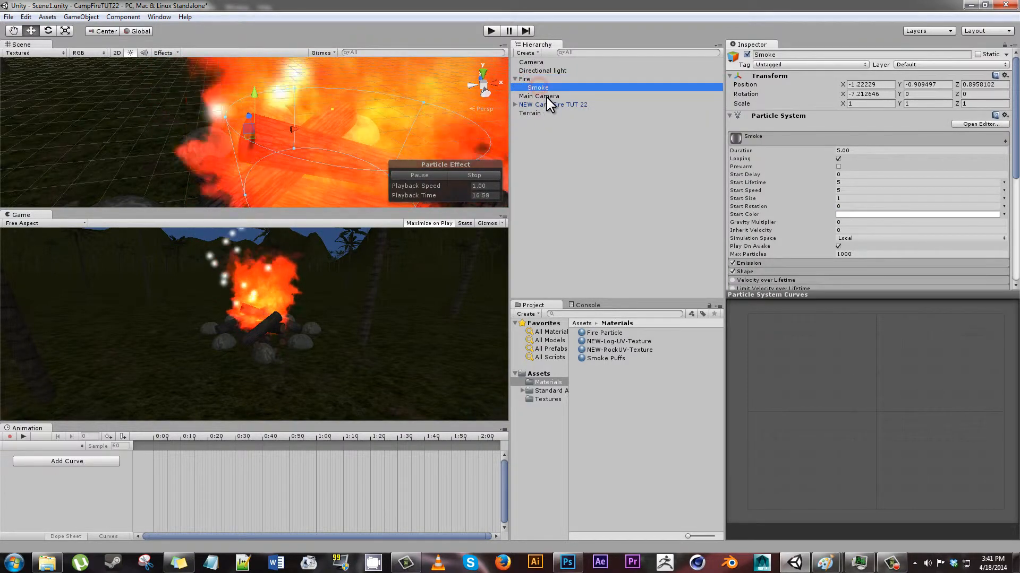
# Set Smoke's position relative to Fire to 0 on X, Y and Z and unparent it from Fire
pyautogui.click(892, 86)
pyautogui.write('0')
pyautogui.press('Tab')
pyautogui.write('0')
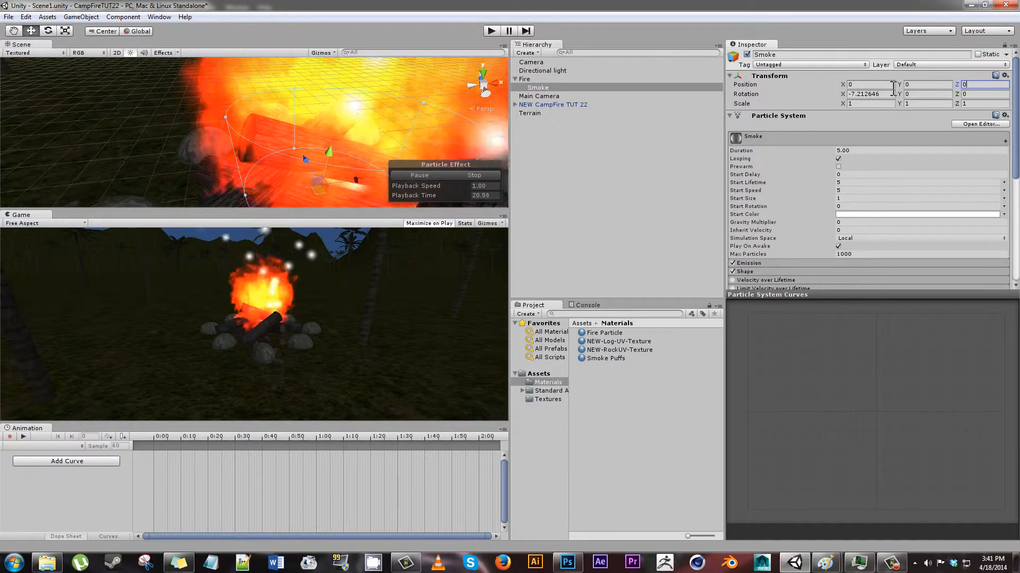
pyautogui.press('Tab')
pyautogui.write('0')
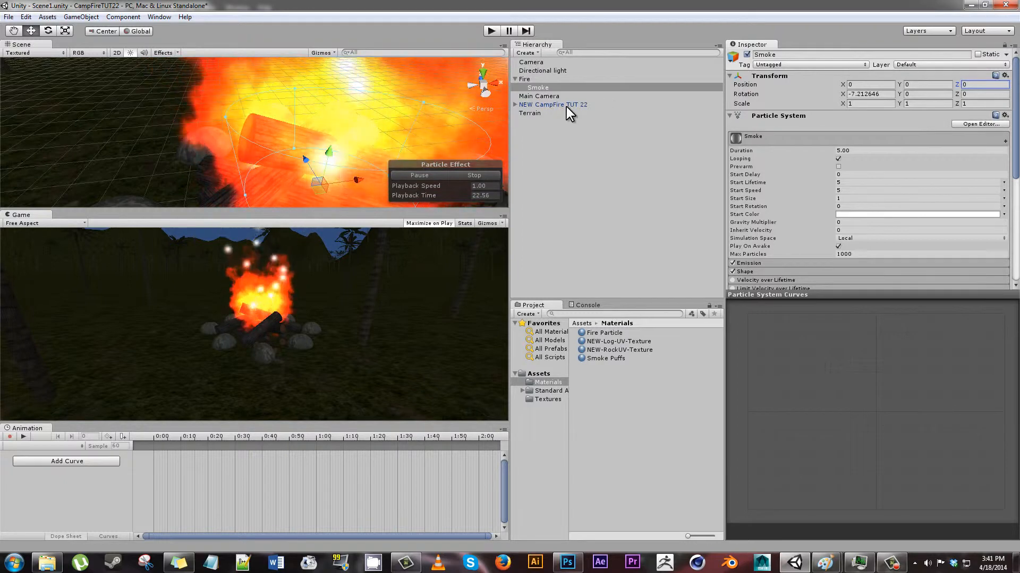
pyautogui.moveTo(540, 88); pyautogui.dragTo(664, 152)
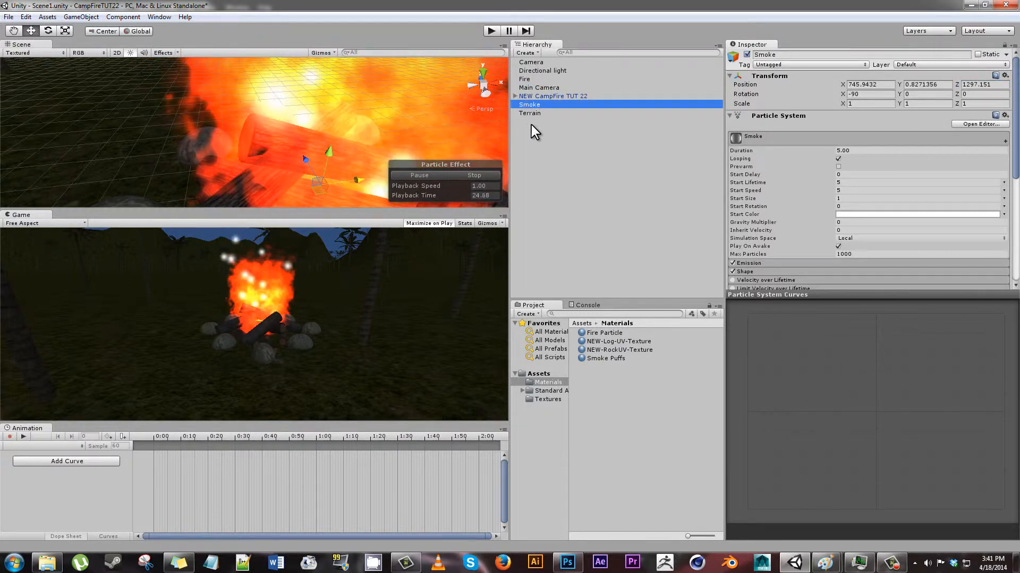
# Stop the Fire effect's preview playback and raise the Smoke object above the campfire logs to a Y position of about 3.12
pyautogui.click(523, 79)
pyautogui.click(485, 173)
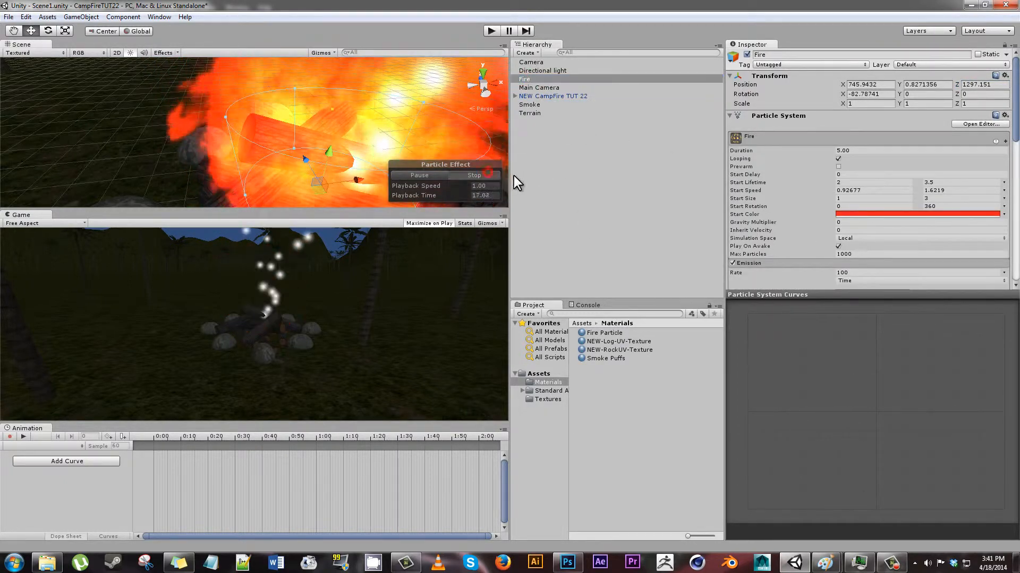
pyautogui.click(524, 105)
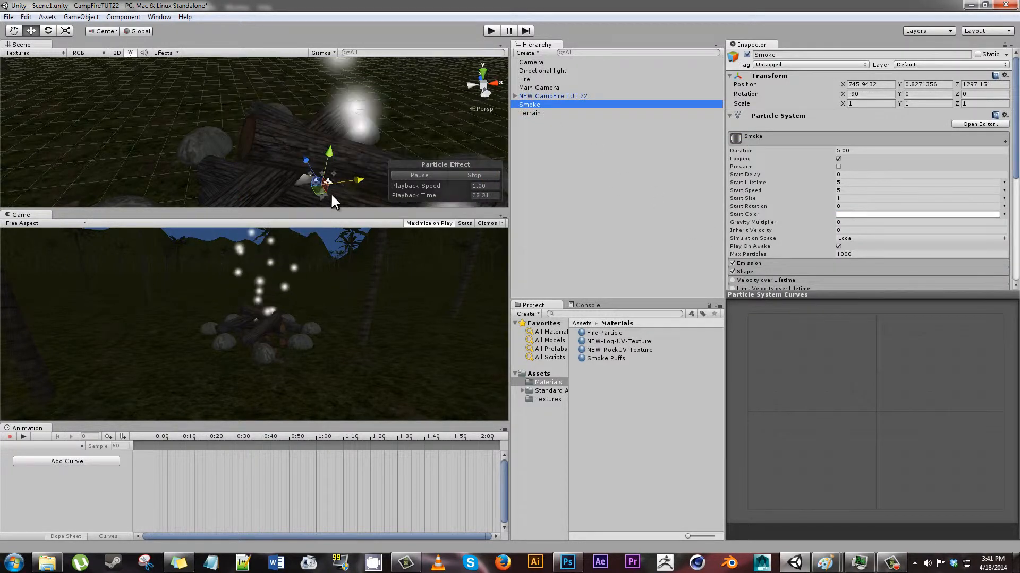
pyautogui.keyDown('alt'); pyautogui.moveTo(320, 136); pyautogui.dragTo(451, 96); pyautogui.keyUp('alt')
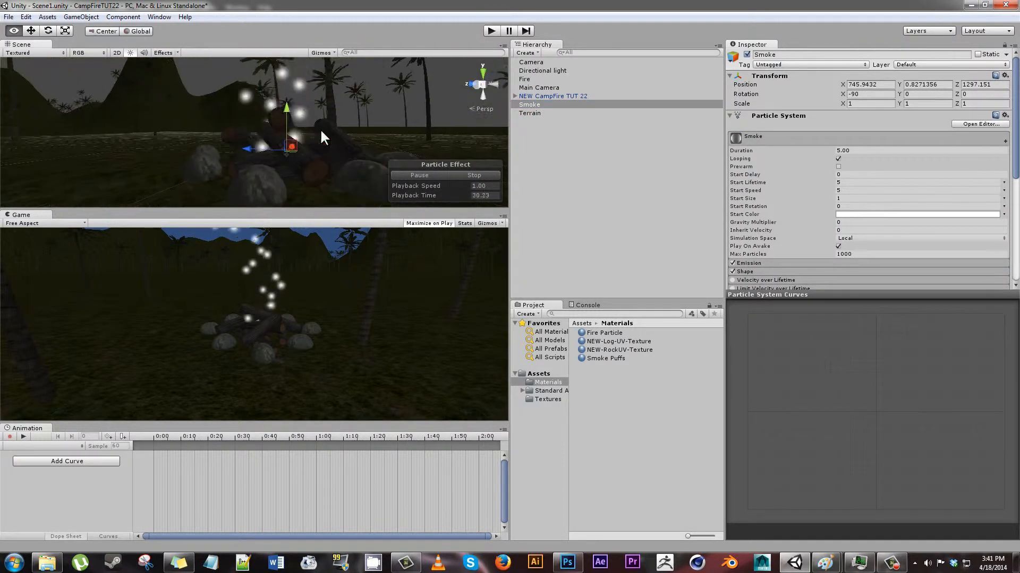
pyautogui.moveTo(287, 110); pyautogui.dragTo(279, 53)
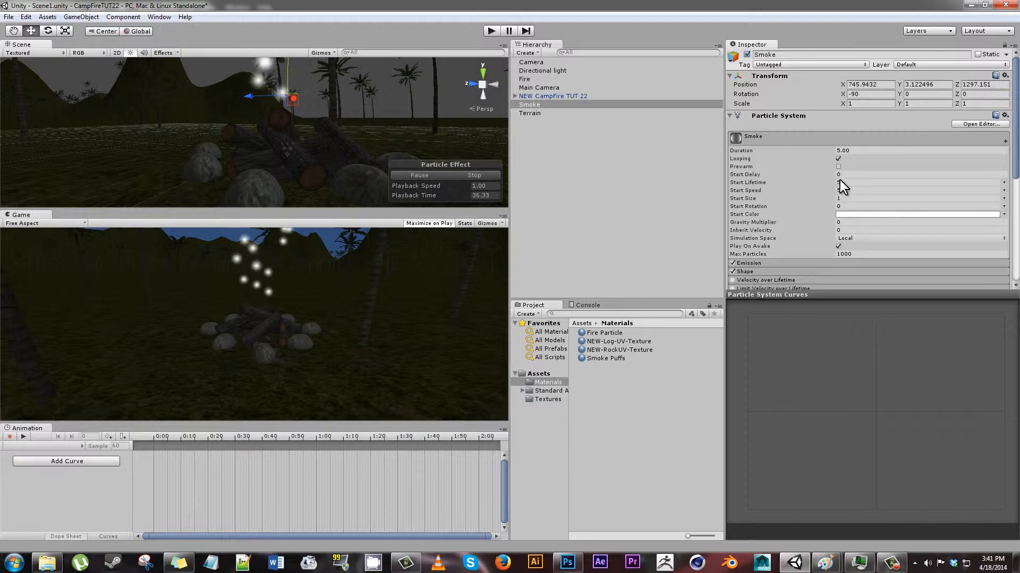
# Assign the Smoke Puffs material to the Smoke particle system and enable Texture Sheet Animation with 4 tiles in X and 1 in Y
pyautogui.scroll(-10, 831, 199)
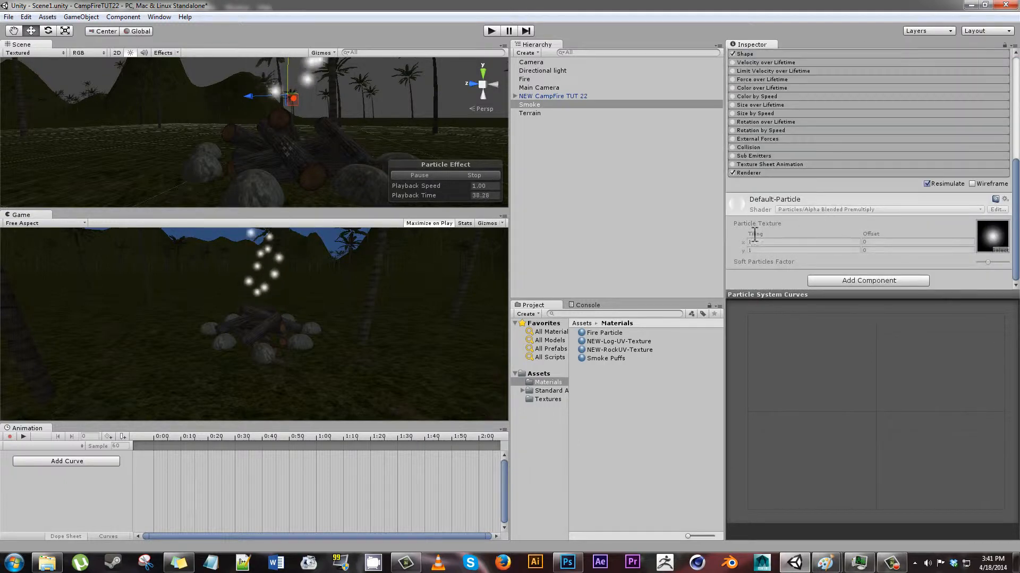
pyautogui.moveTo(603, 358); pyautogui.dragTo(763, 285)
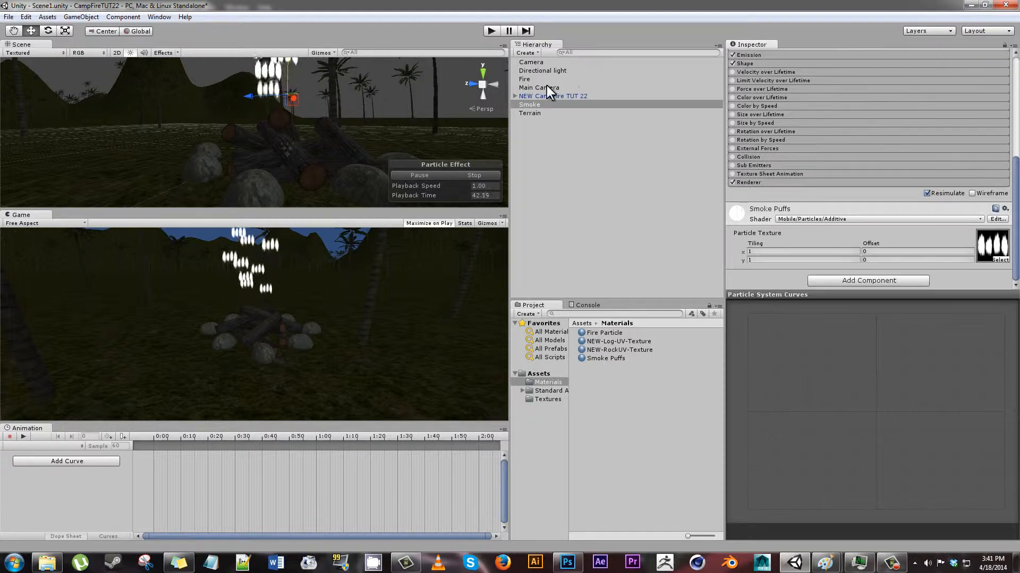
pyautogui.click(731, 173)
pyautogui.click(759, 174)
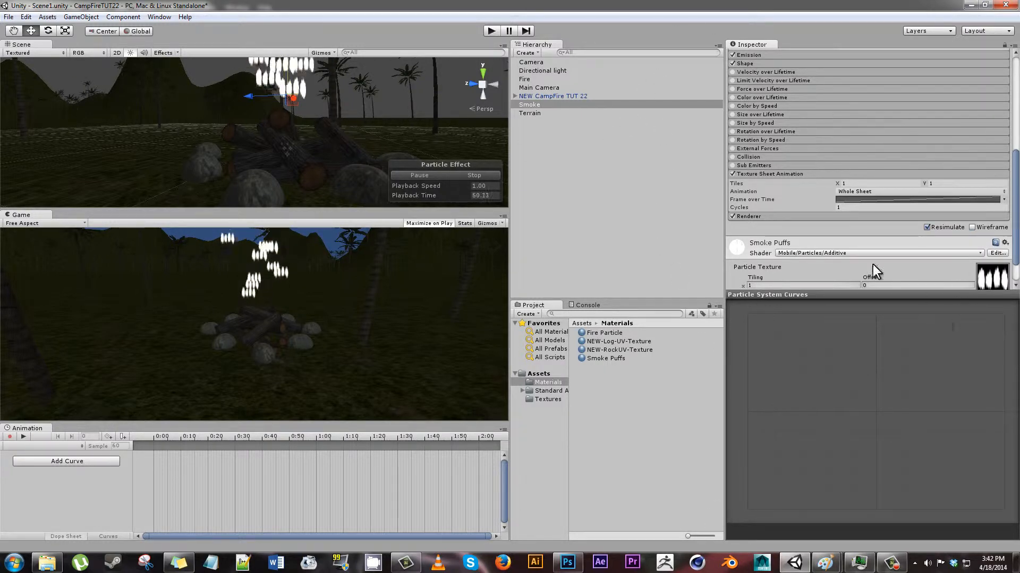
pyautogui.click(849, 183)
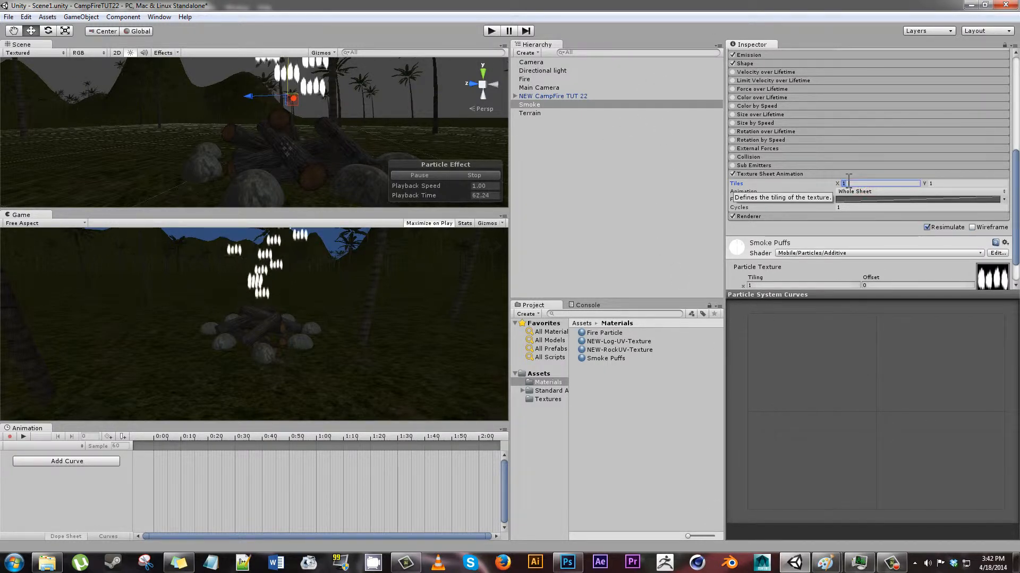
pyautogui.write('4')
pyautogui.click(939, 183)
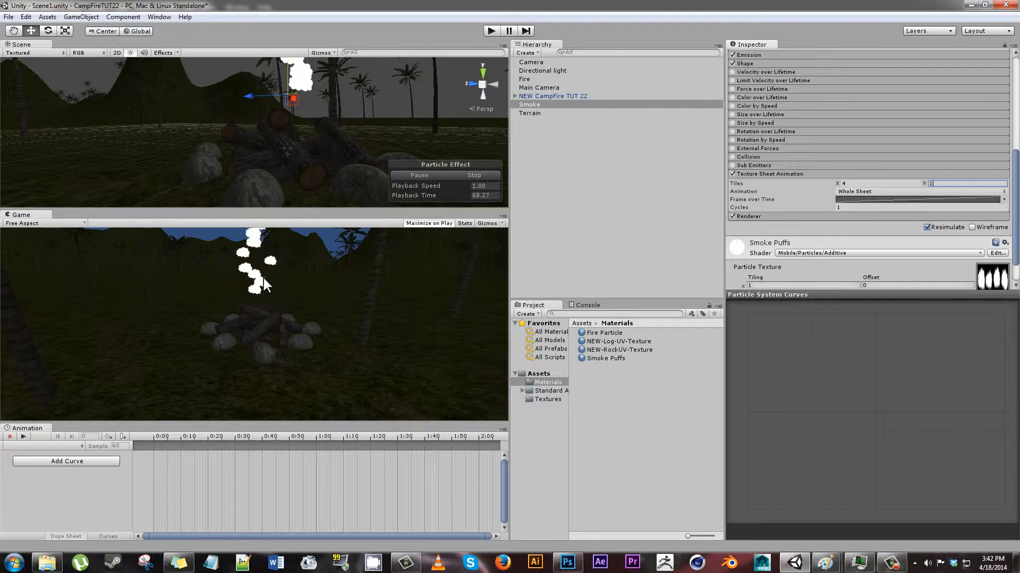
# Expand the Smoke particle system's Shape module and set the cone angle to 10
pyautogui.scroll(2, 748, 190)
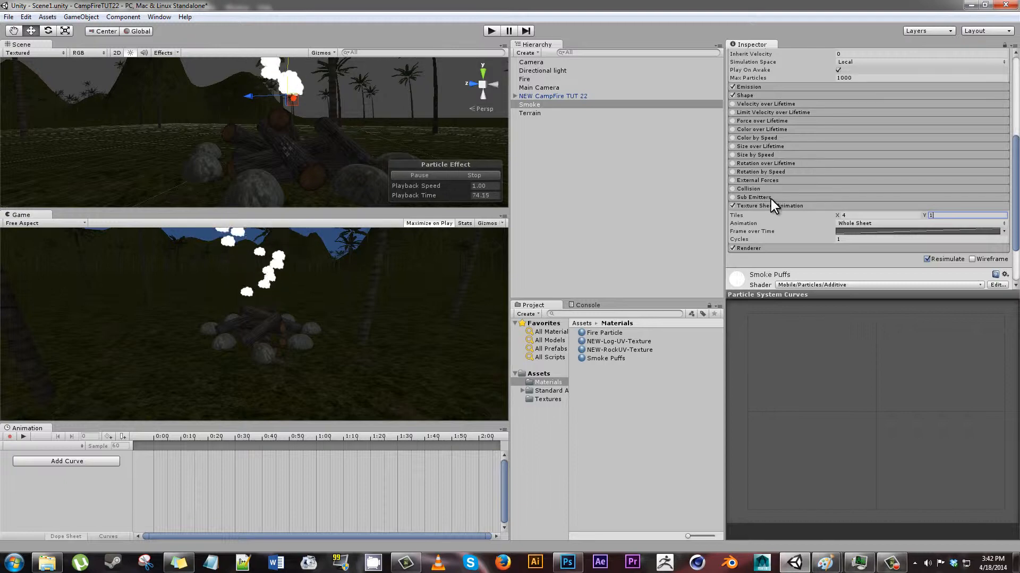
pyautogui.scroll(10, 772, 199)
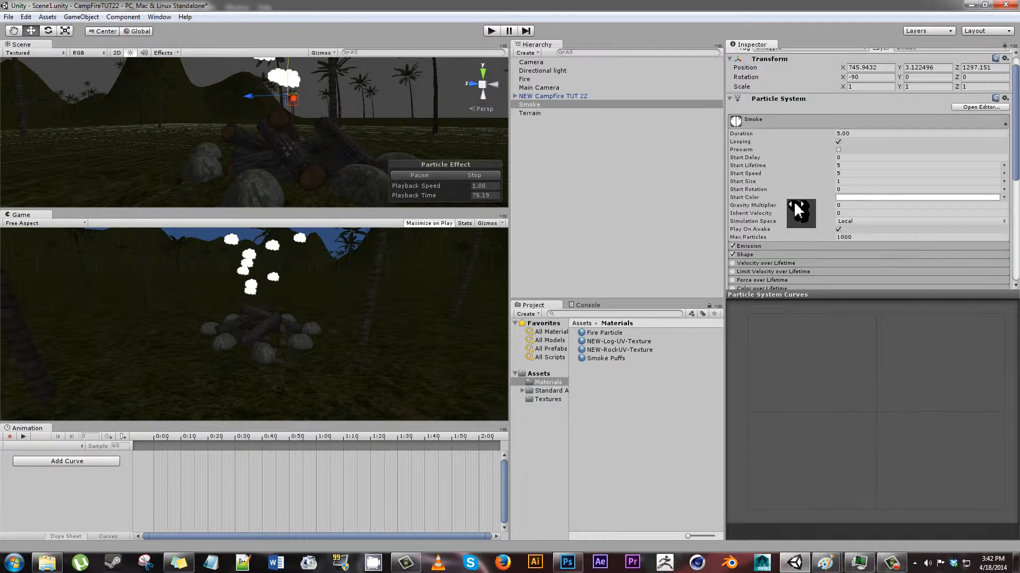
pyautogui.scroll(-3, 796, 210)
pyautogui.click(759, 225)
pyautogui.scroll(-5, 798, 241)
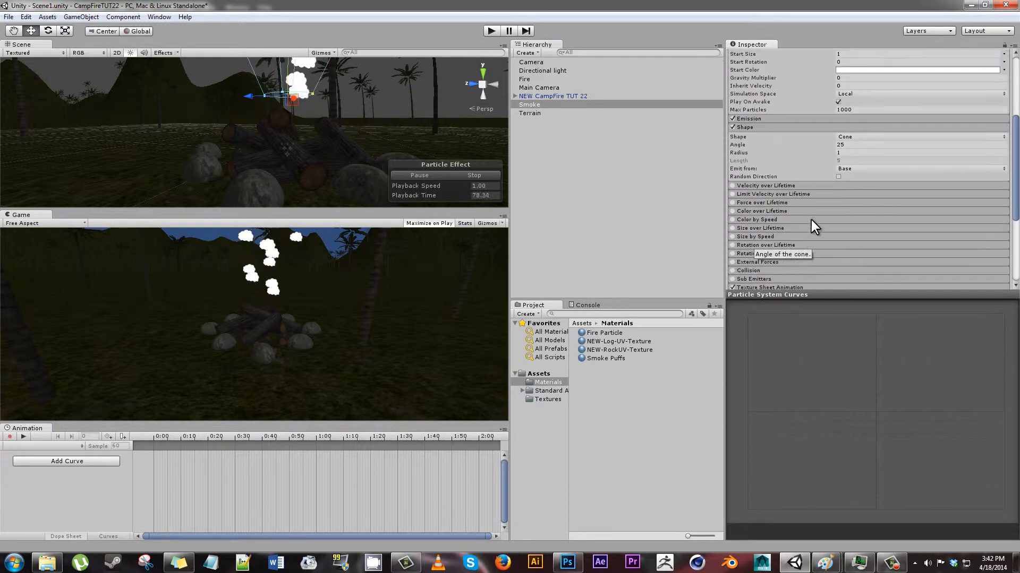
pyautogui.click(853, 145)
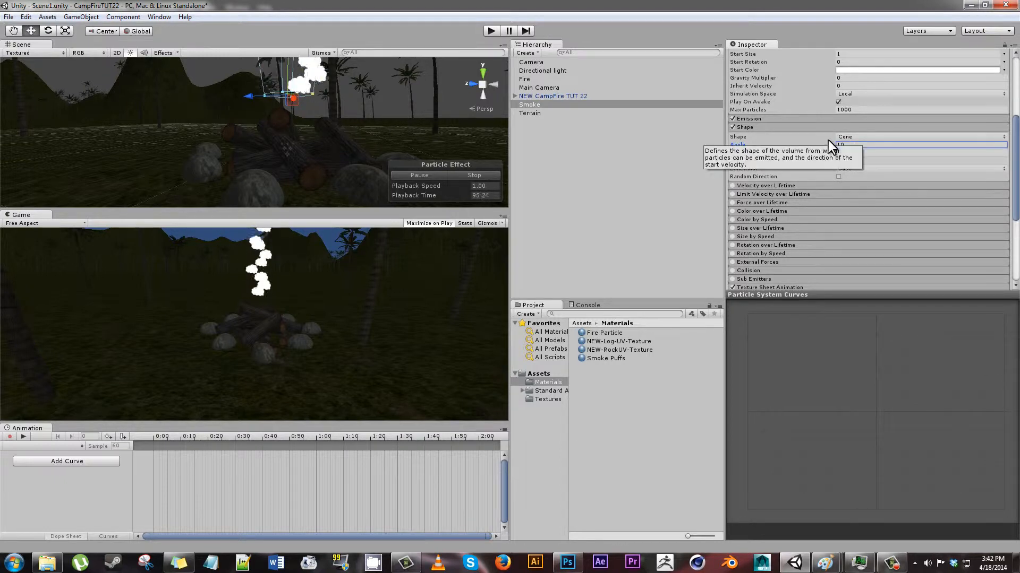
# Expand the Smoke particle system's Emission module and set the rate to 300
pyautogui.scroll(3, 834, 159)
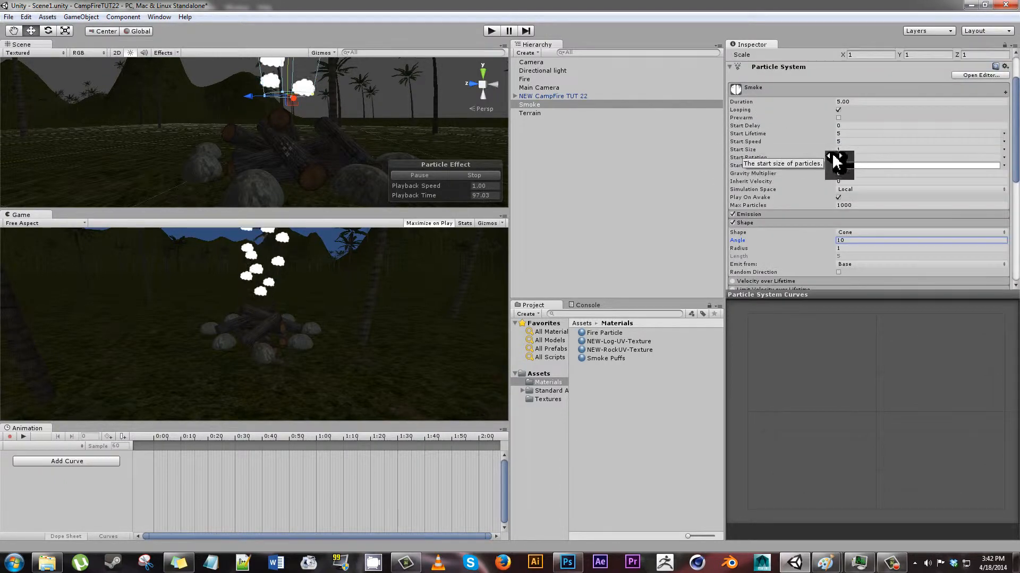
pyautogui.click(776, 214)
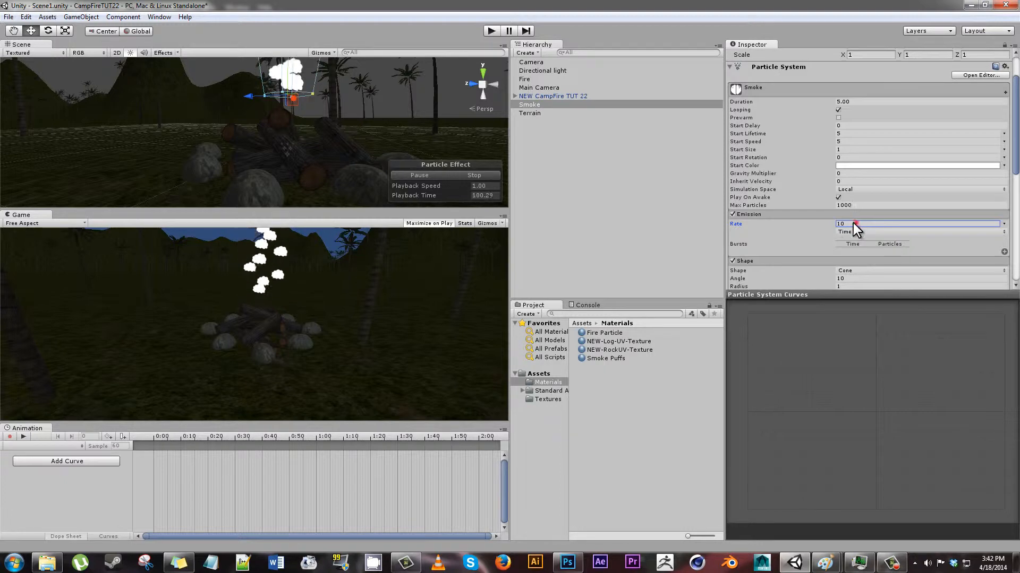
pyautogui.moveTo(853, 223); pyautogui.dragTo(821, 218)
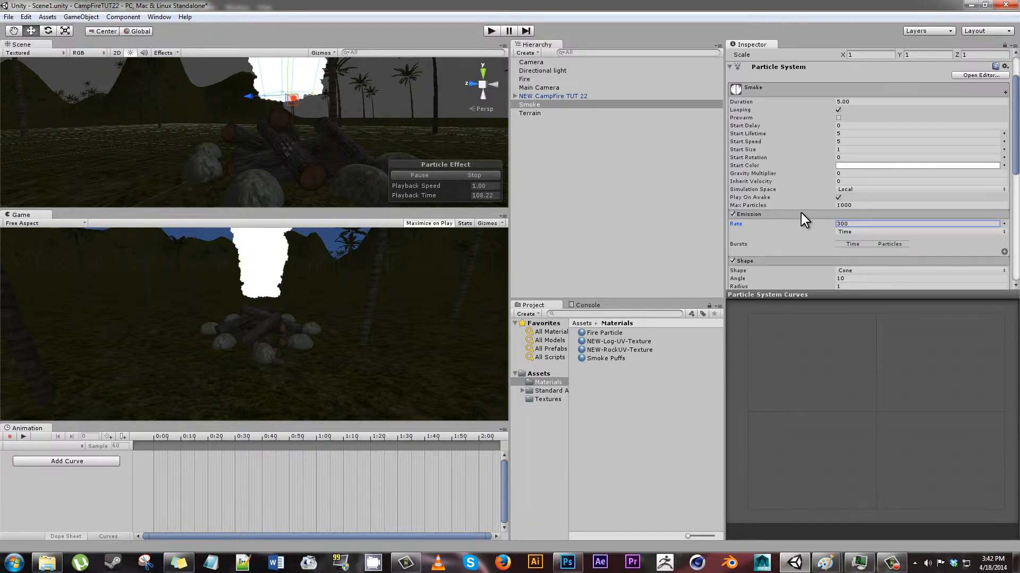
# Set the Smoke particle system's duration to 2 seconds
pyautogui.click(857, 205)
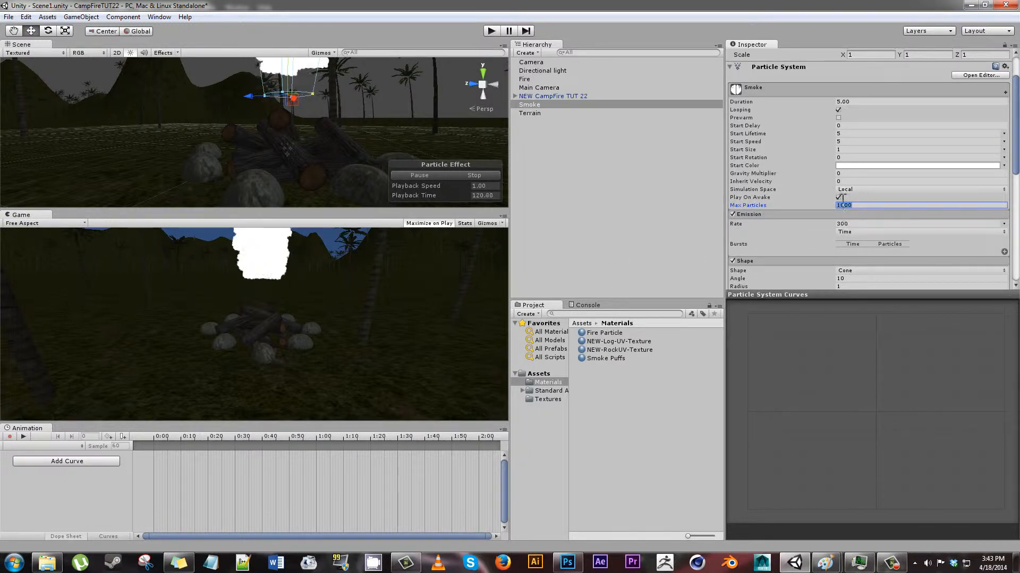
pyautogui.press('Return')
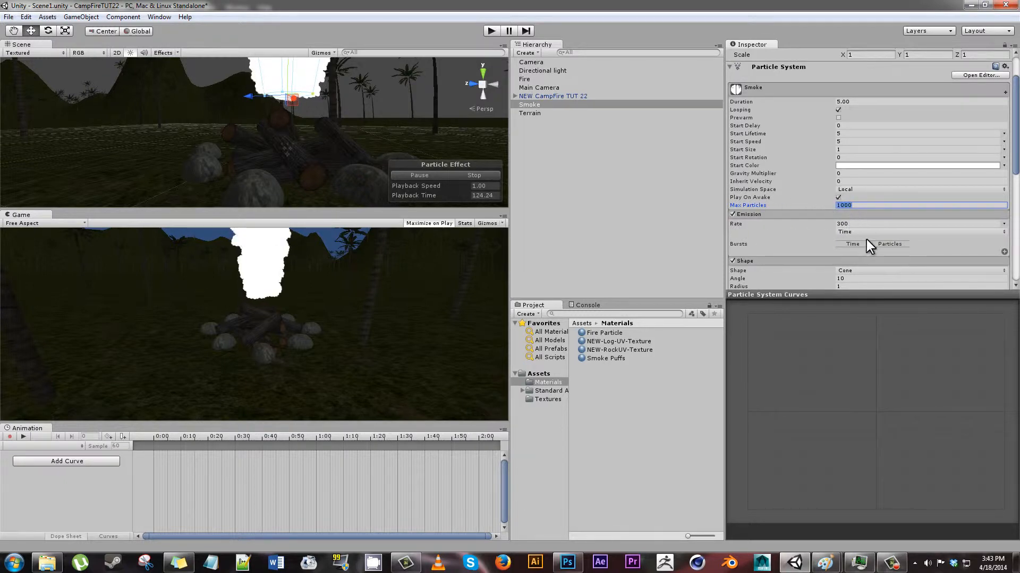
pyautogui.click(853, 102)
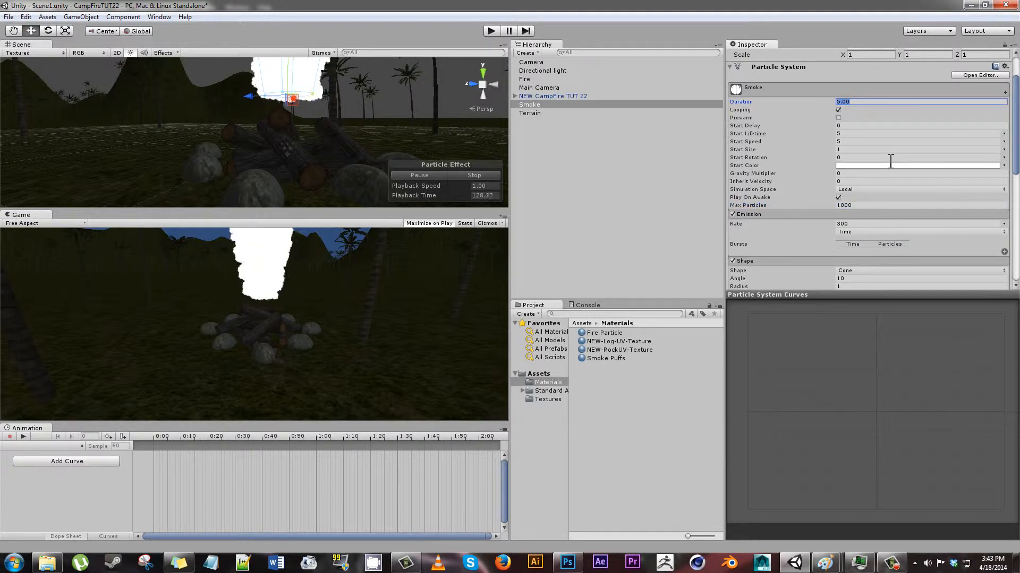
pyautogui.write('2')
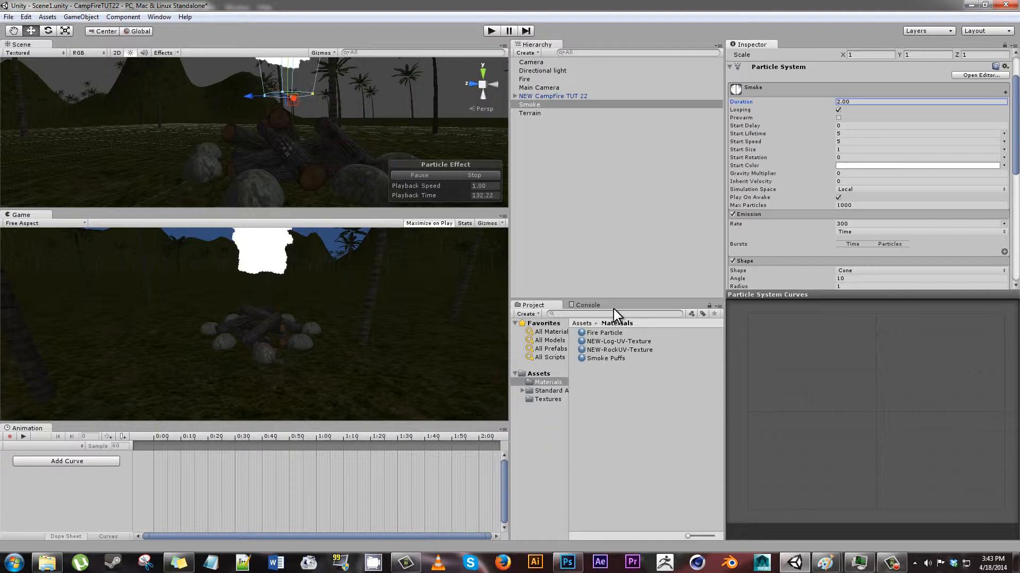
# Raise the Smoke particle system's maximum particles to 3000 and set its start speed to 1
pyautogui.click(855, 205)
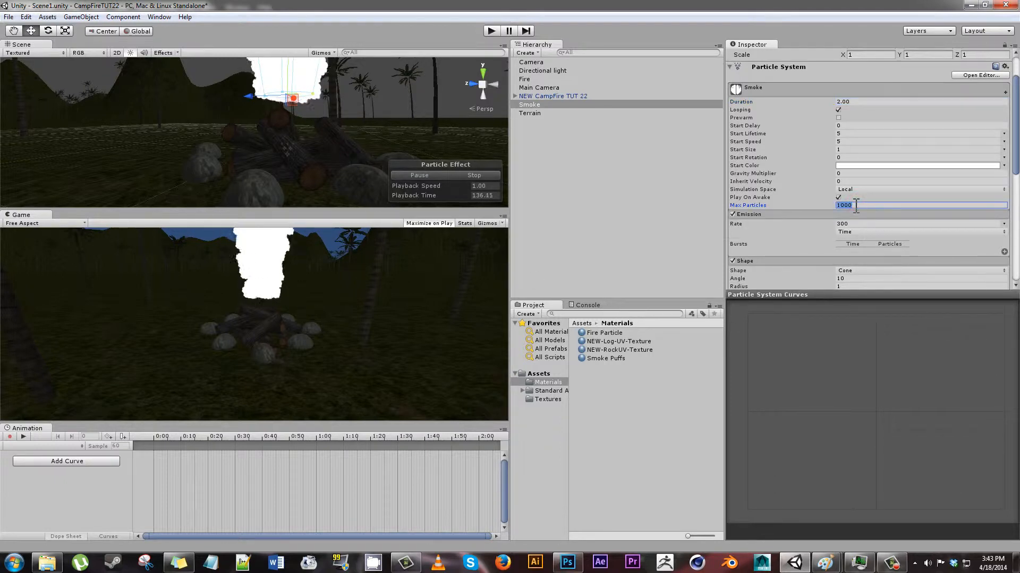
pyautogui.write('300')
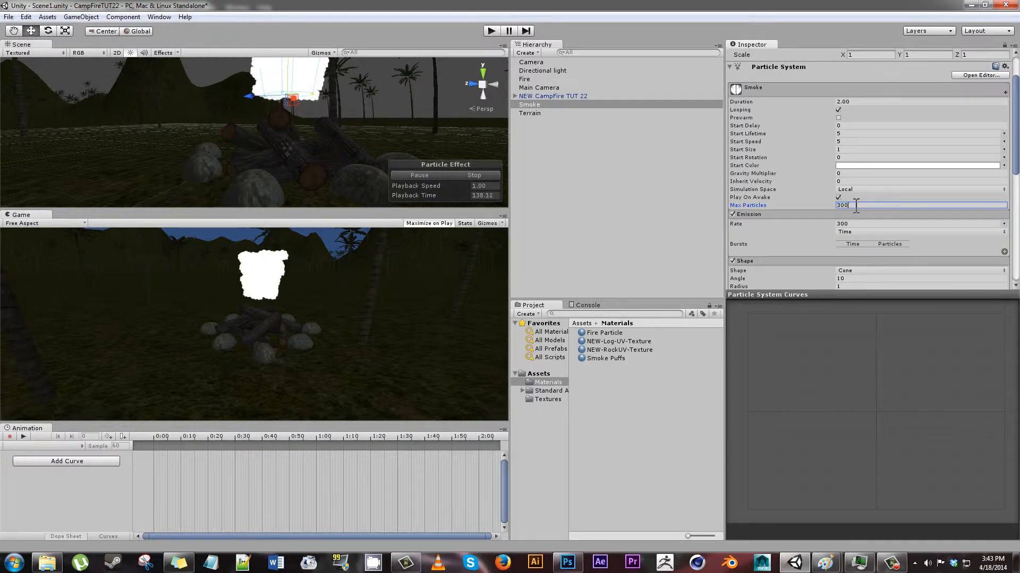
pyautogui.write('0')
pyautogui.click(784, 231)
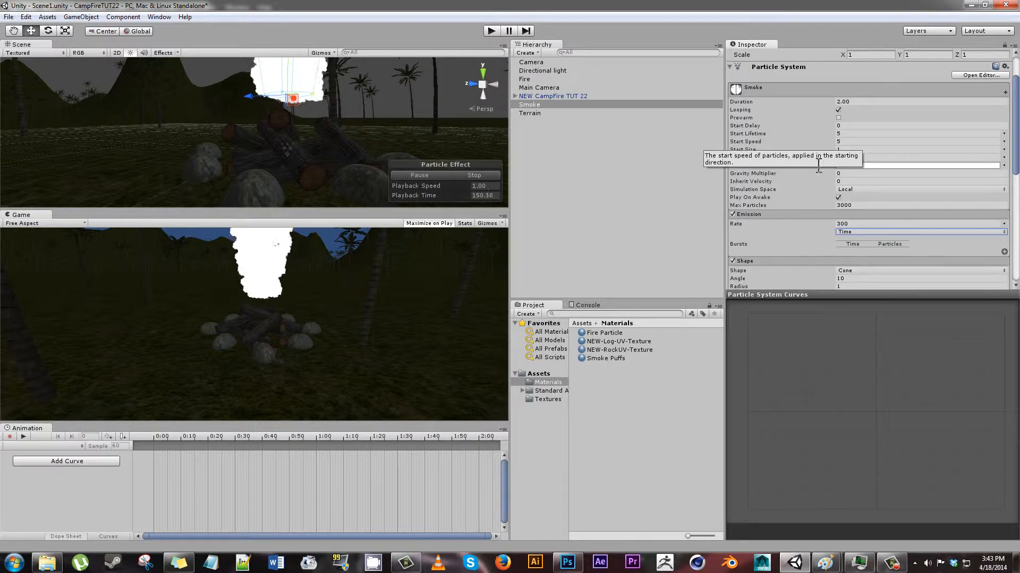
pyautogui.click(849, 143)
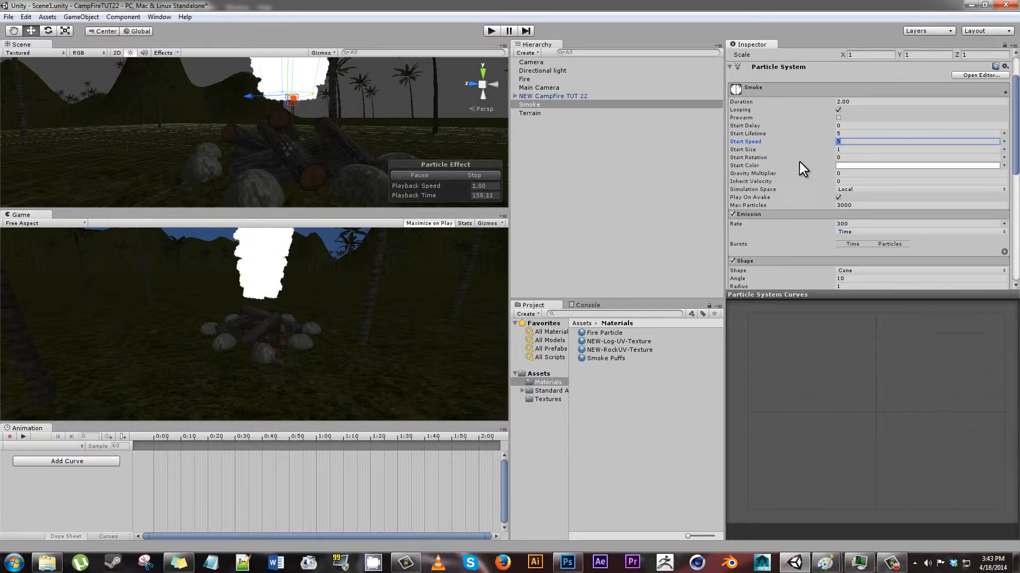
pyautogui.write('1')
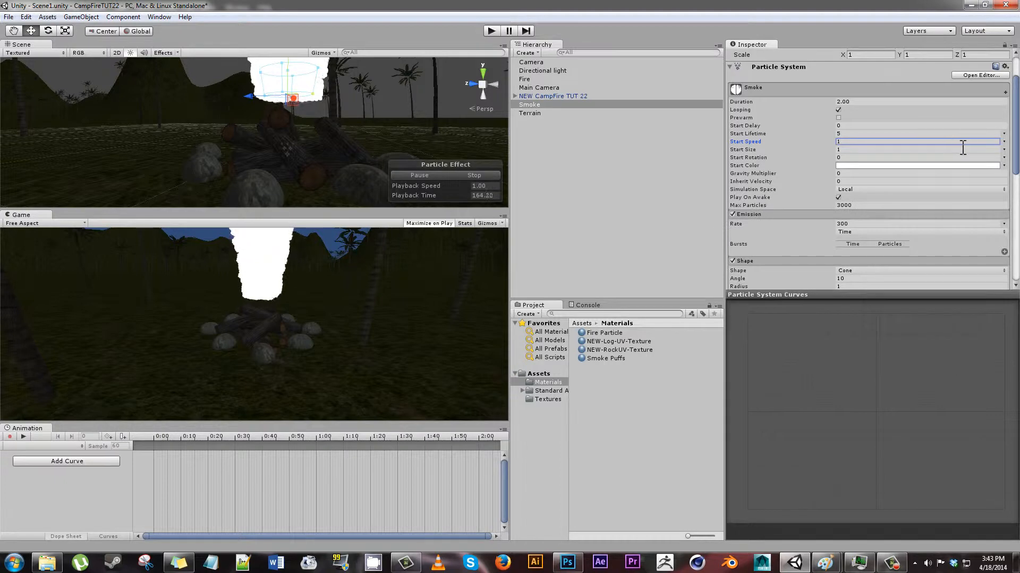
# Switch the Smoke start size to a curve and add a key so it falls from 1.0 to about 0.5 at the end
pyautogui.click(1004, 150)
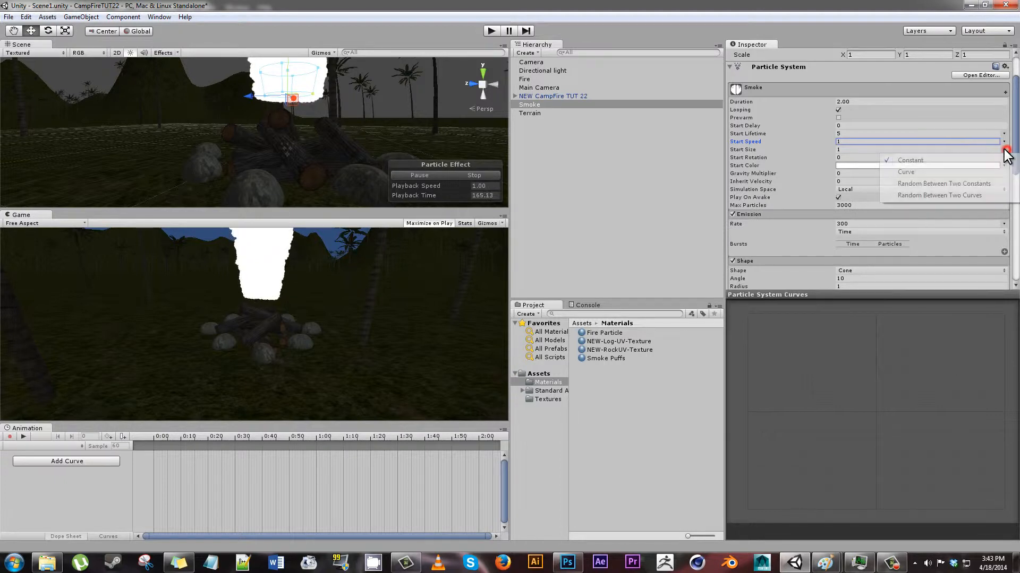
pyautogui.click(906, 172)
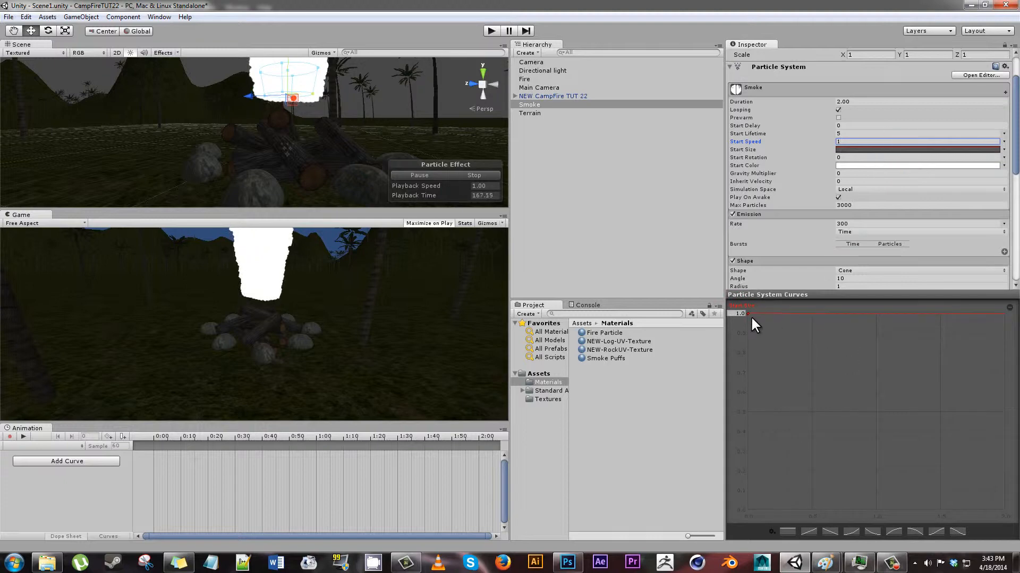
pyautogui.click(1001, 316)
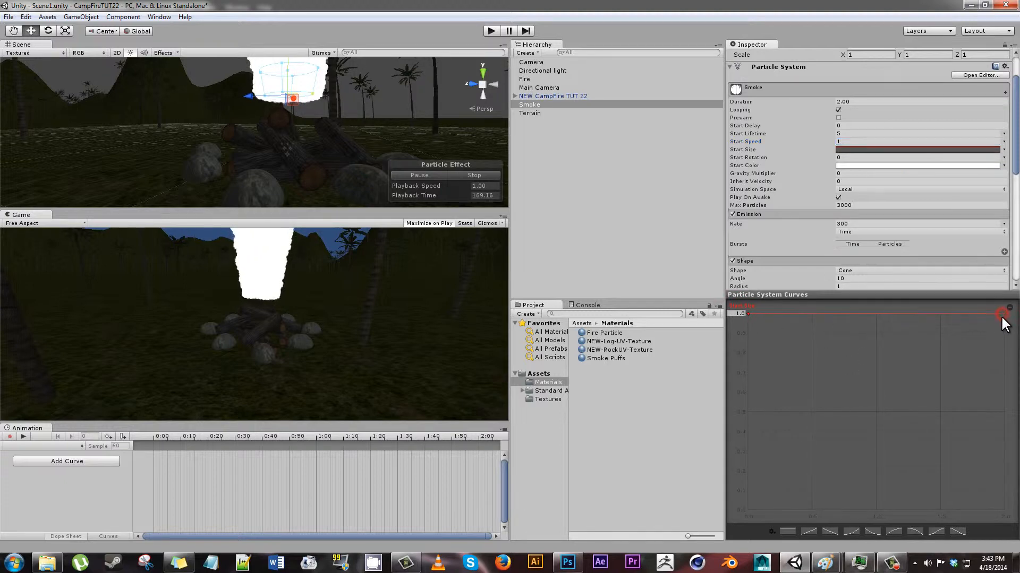
pyautogui.rightClick(1002, 313)
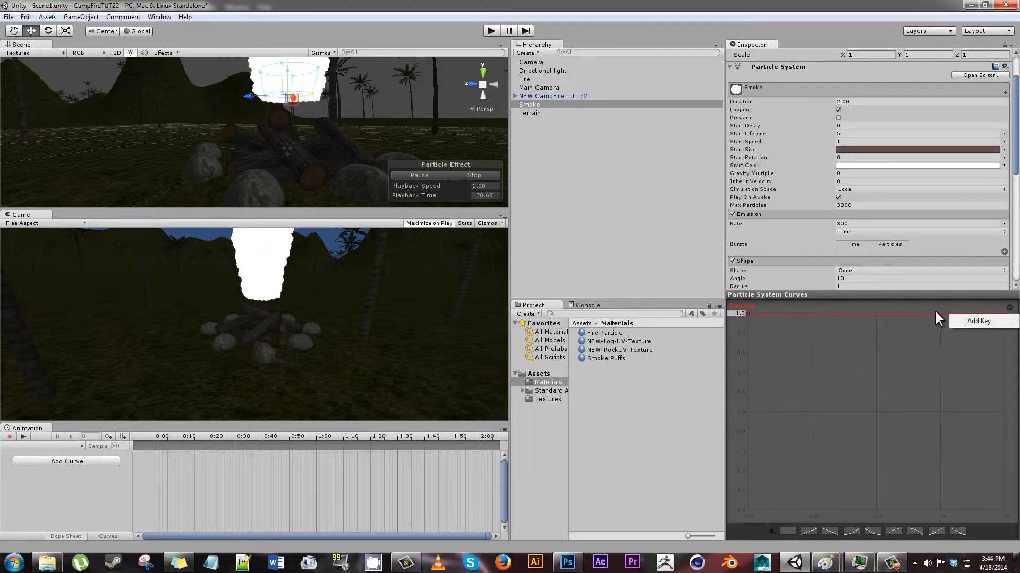
pyautogui.rightClick(881, 314)
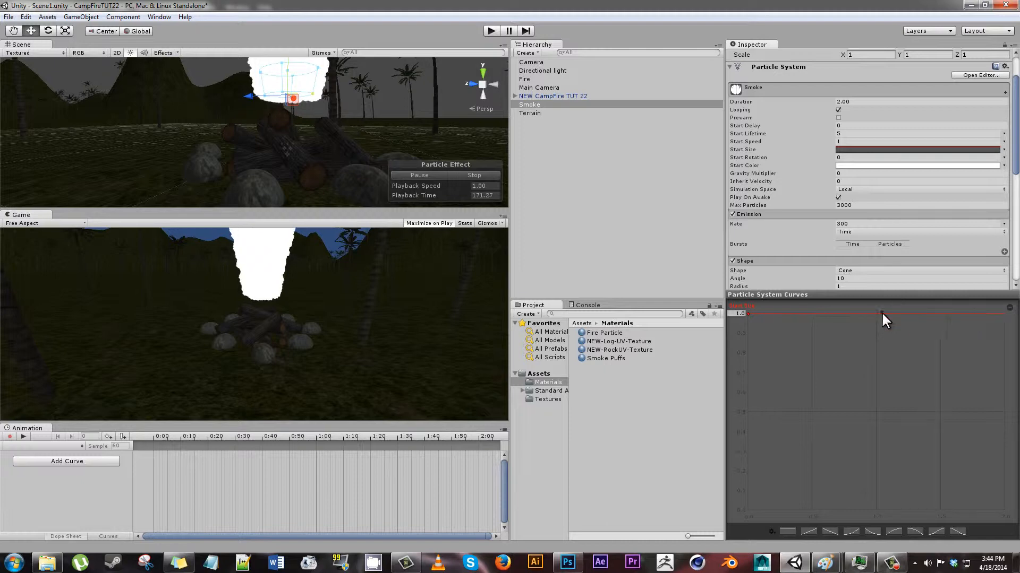
pyautogui.click(1003, 150)
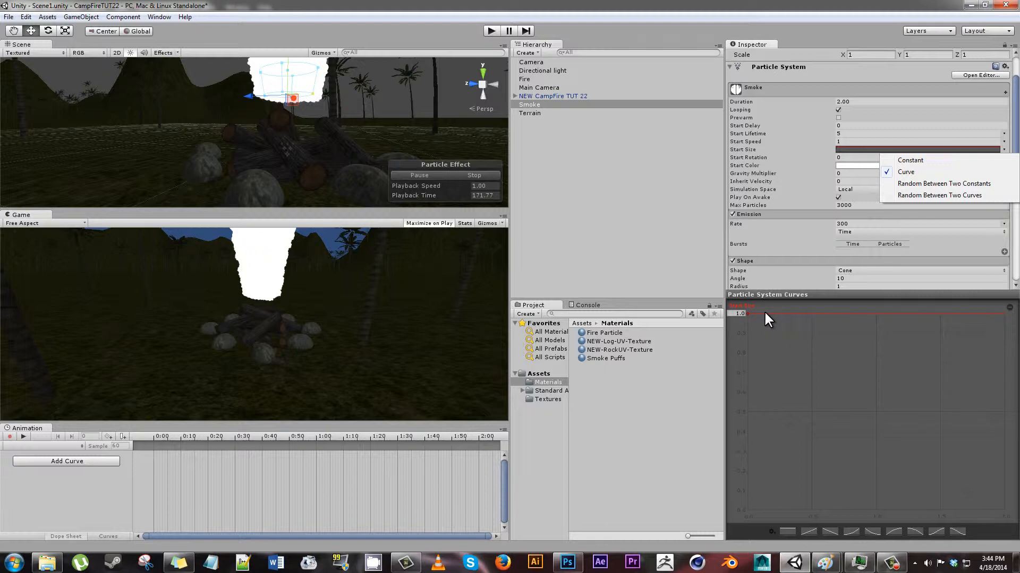
pyautogui.click(971, 308)
pyautogui.rightClick(971, 308)
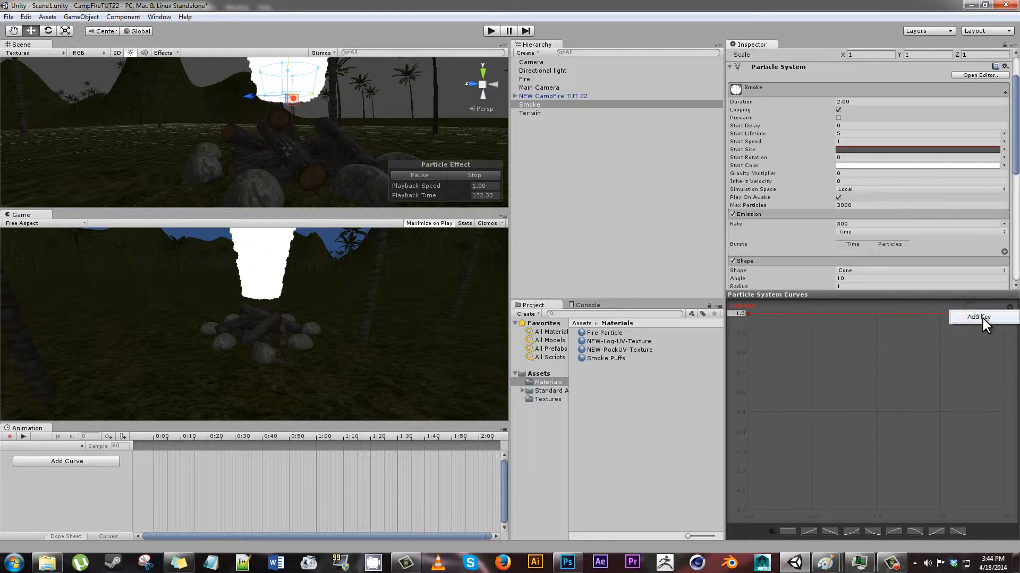
pyautogui.click(983, 317)
pyautogui.moveTo(974, 305); pyautogui.dragTo(1017, 334)
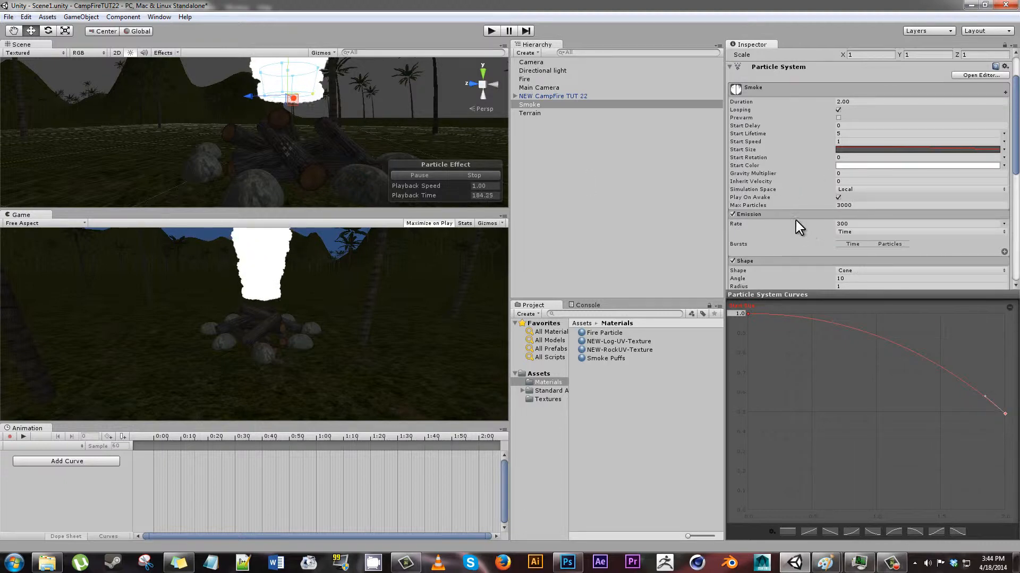
# Set the Smoke start color to dark grey with RGB 62, 62, 62 and an alpha of 32
pyautogui.click(852, 166)
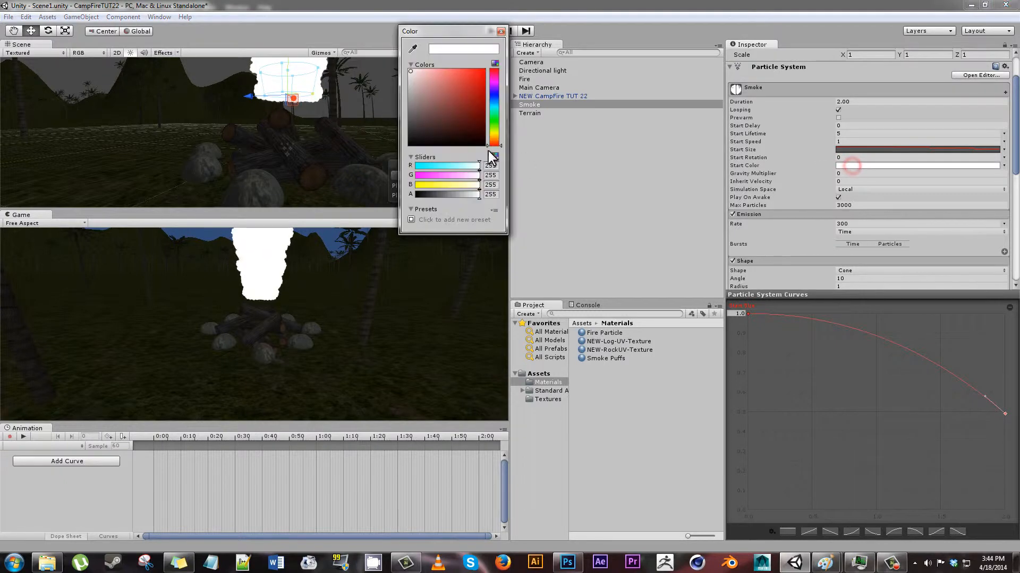
pyautogui.moveTo(479, 194); pyautogui.dragTo(423, 199)
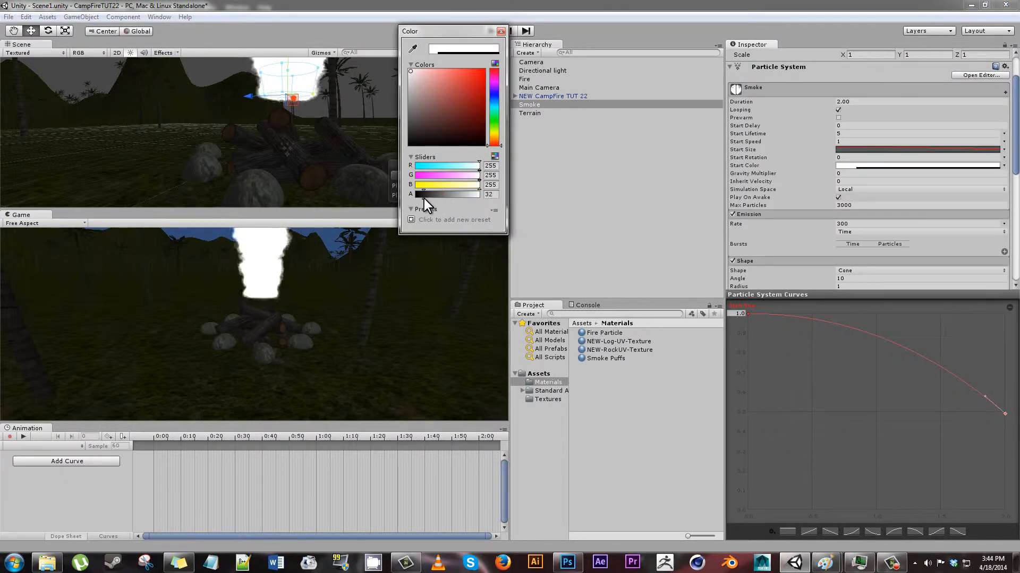
pyautogui.moveTo(425, 87); pyautogui.dragTo(393, 127)
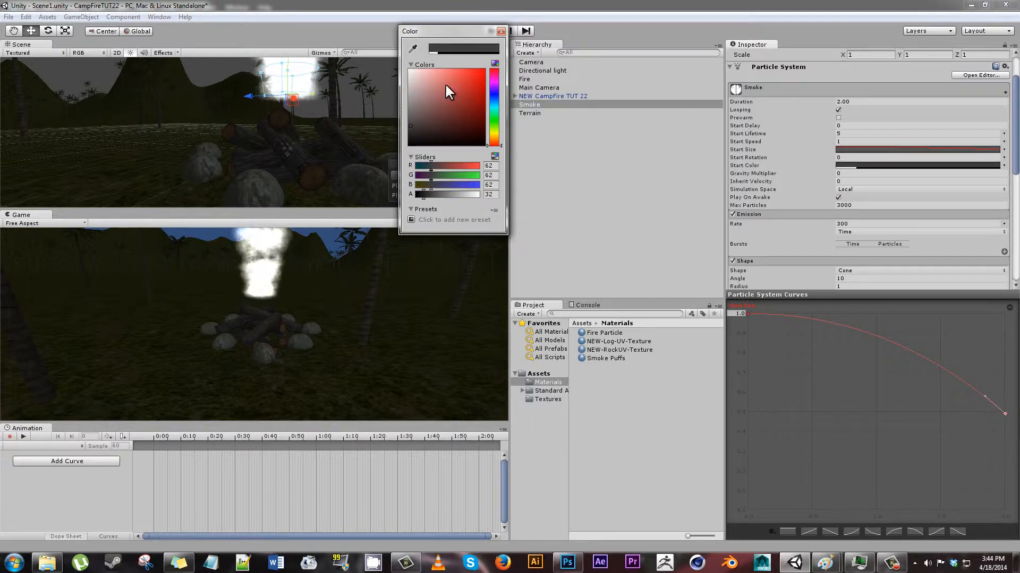
pyautogui.click(500, 31)
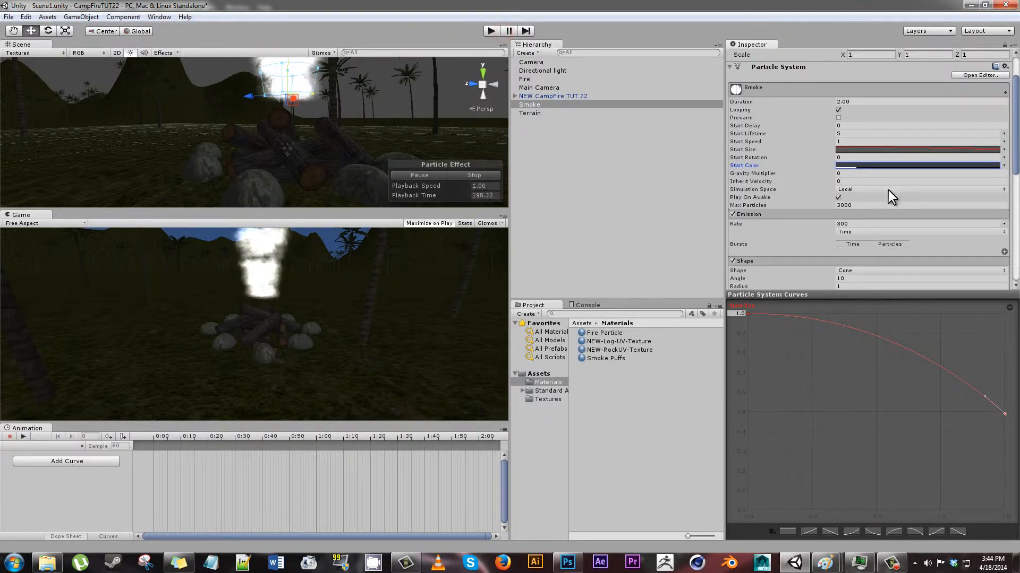
# Enable Color over Lifetime for the Smoke particles and make its gradient start in dark grey, RGB 81, 81, 81
pyautogui.scroll(-5, 888, 190)
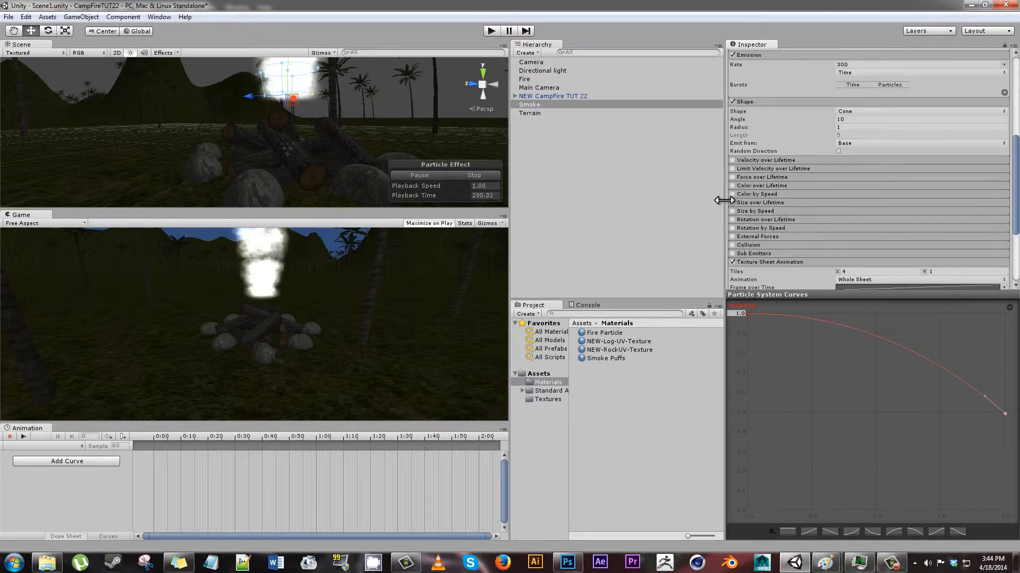
pyautogui.click(732, 184)
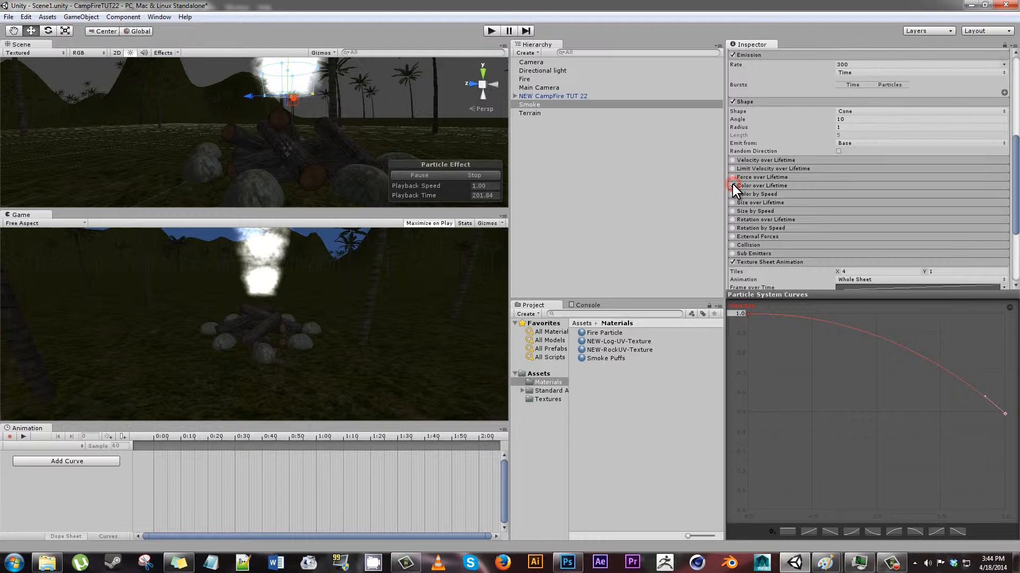
pyautogui.click(759, 186)
pyautogui.click(852, 195)
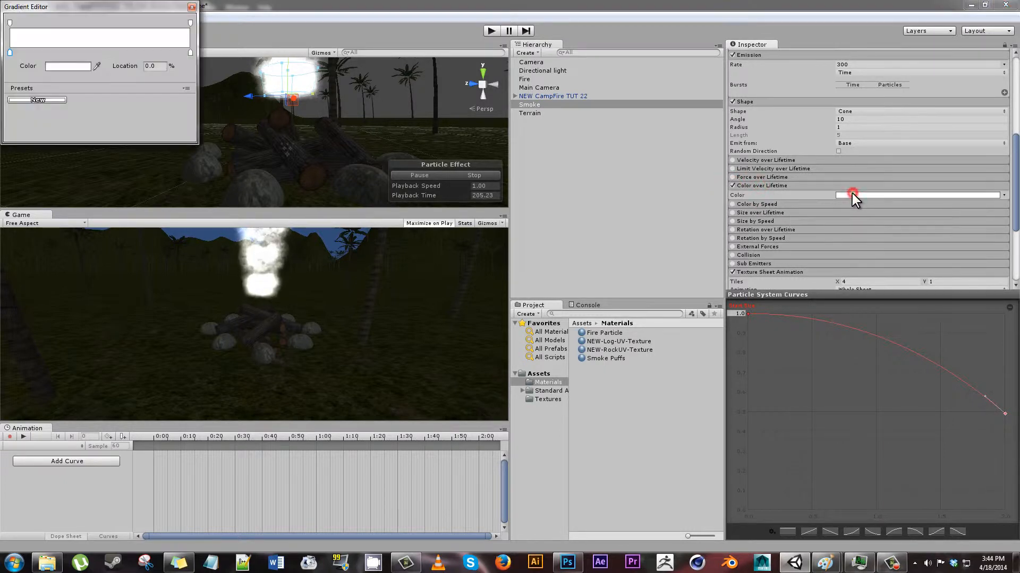
pyautogui.click(10, 22)
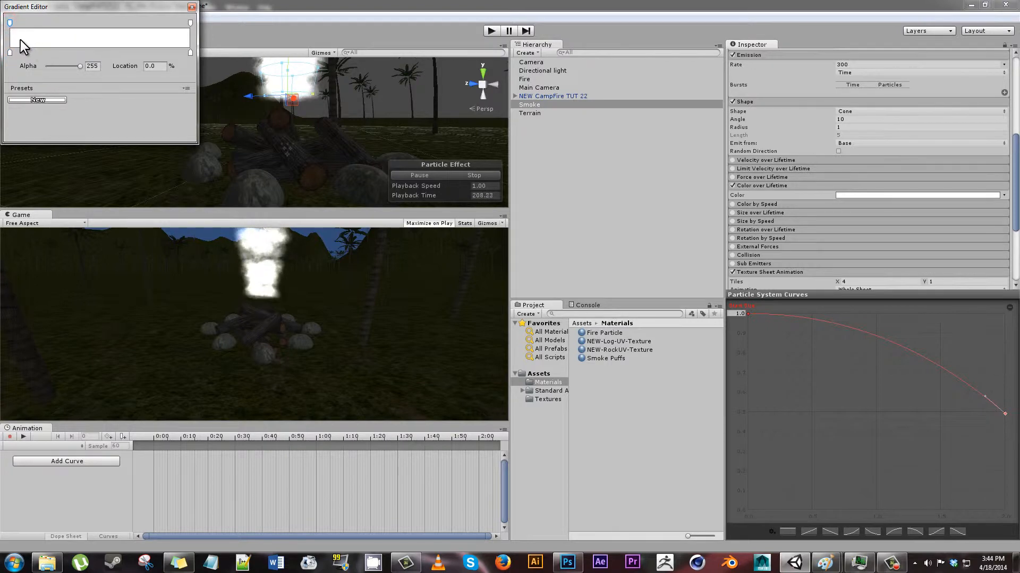
pyautogui.click(10, 53)
pyautogui.click(54, 66)
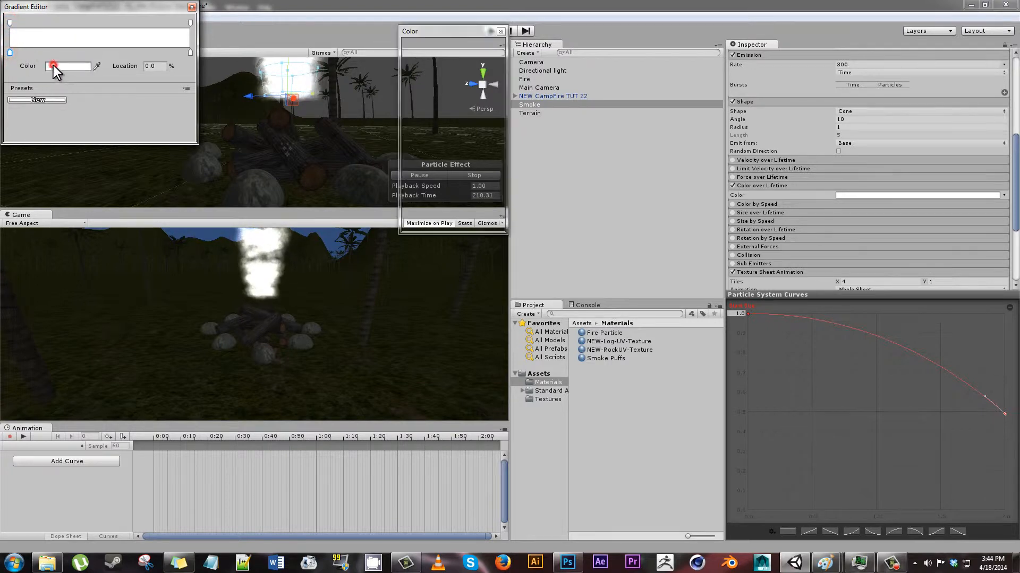
pyautogui.moveTo(410, 115); pyautogui.dragTo(390, 118)
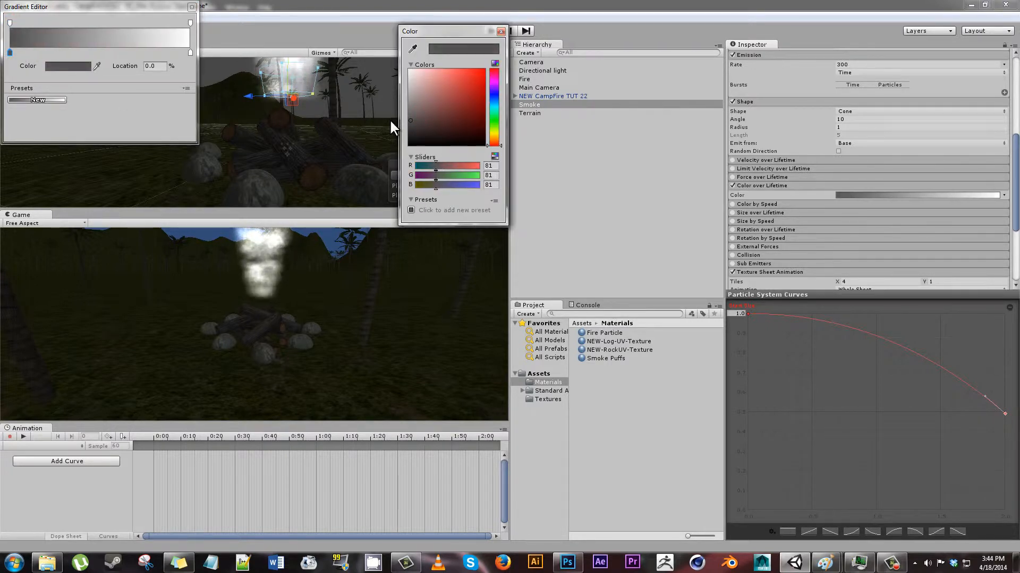
pyautogui.click(501, 31)
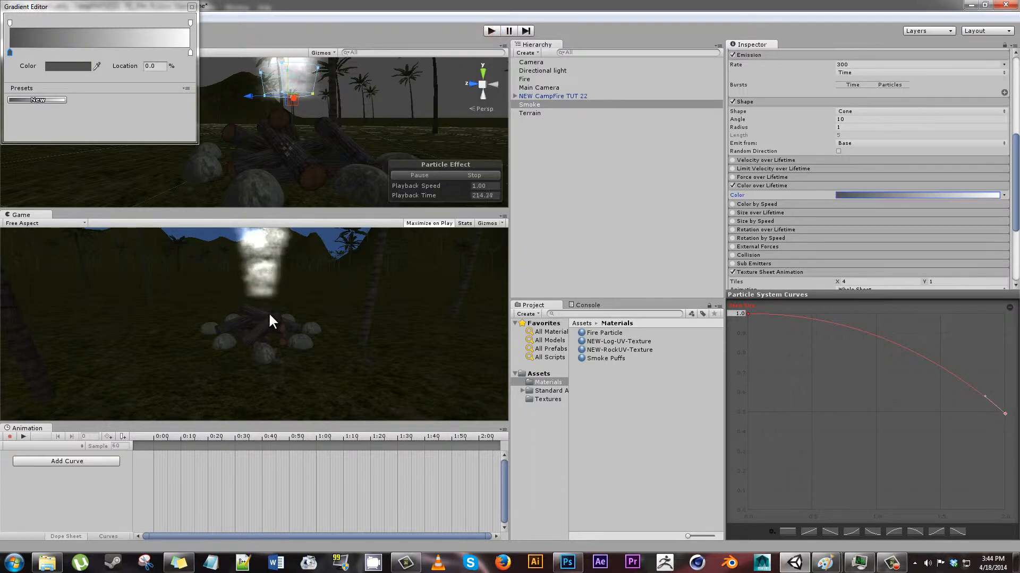
# Set the end color of the Color over Lifetime gradient to light grey, RGB 199, 199, 199
pyautogui.click(190, 54)
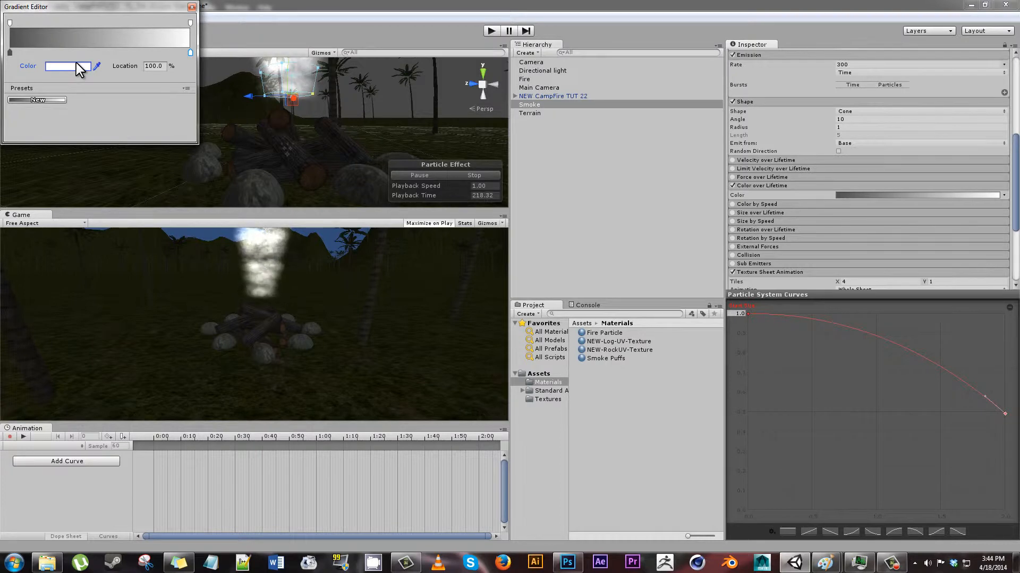
pyautogui.click(77, 64)
pyautogui.moveTo(425, 101)
pyautogui.mouseDown()
pyautogui.moveTo(371, 81)
pyautogui.moveTo(368, 90)
pyautogui.mouseUp()
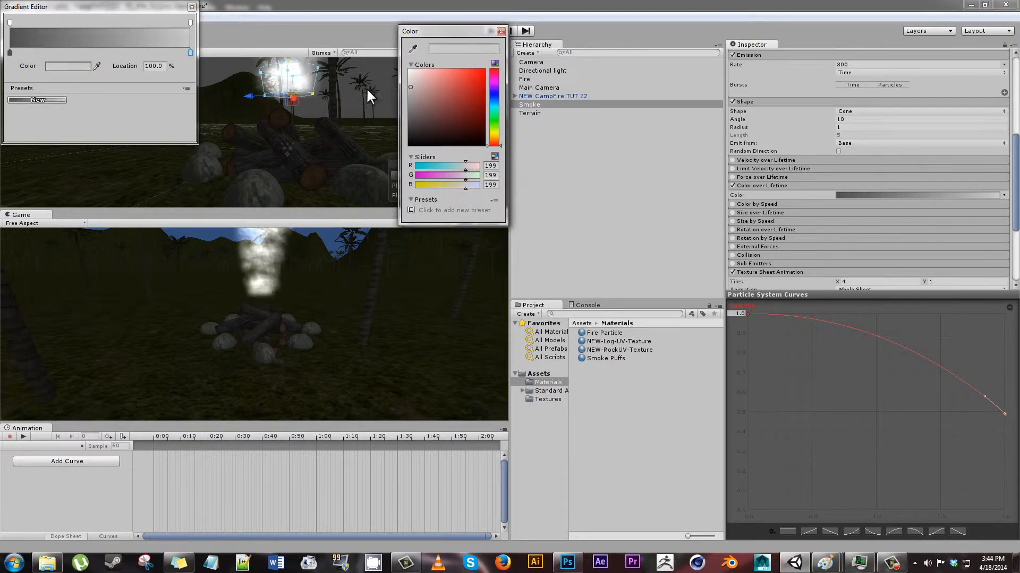
pyautogui.click(501, 31)
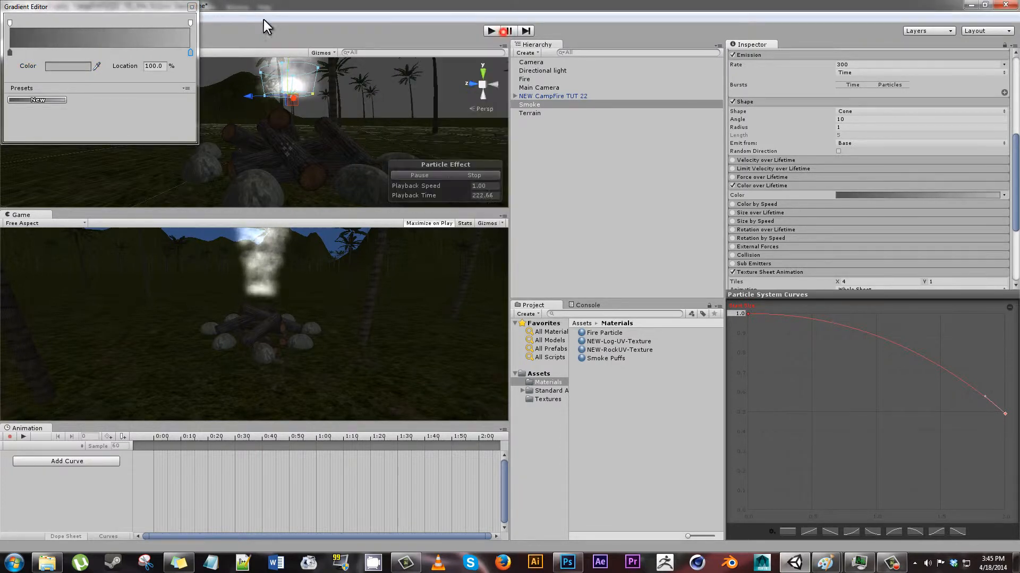
# Set the gradient's alpha to 99 at the end and 37 at the start, with an extra alpha key near the middle
pyautogui.click(190, 23)
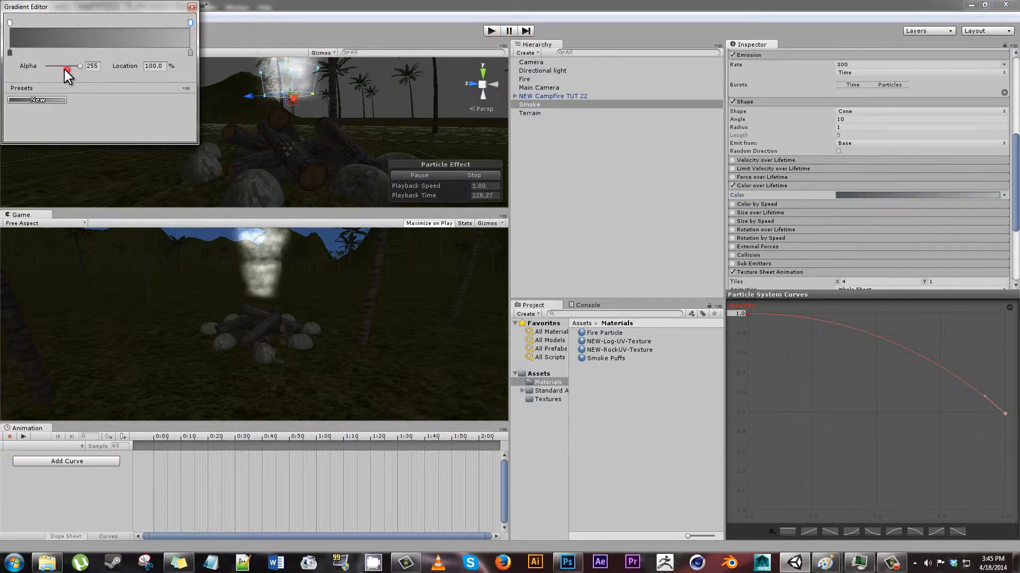
pyautogui.moveTo(65, 68); pyautogui.dragTo(60, 69)
pyautogui.click(10, 22)
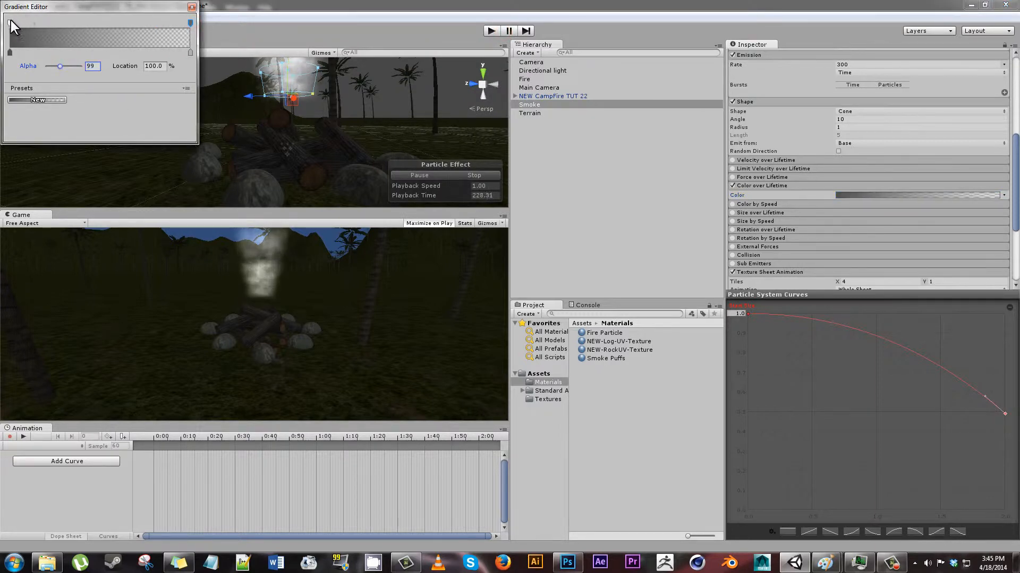
pyautogui.moveTo(60, 66); pyautogui.dragTo(53, 66)
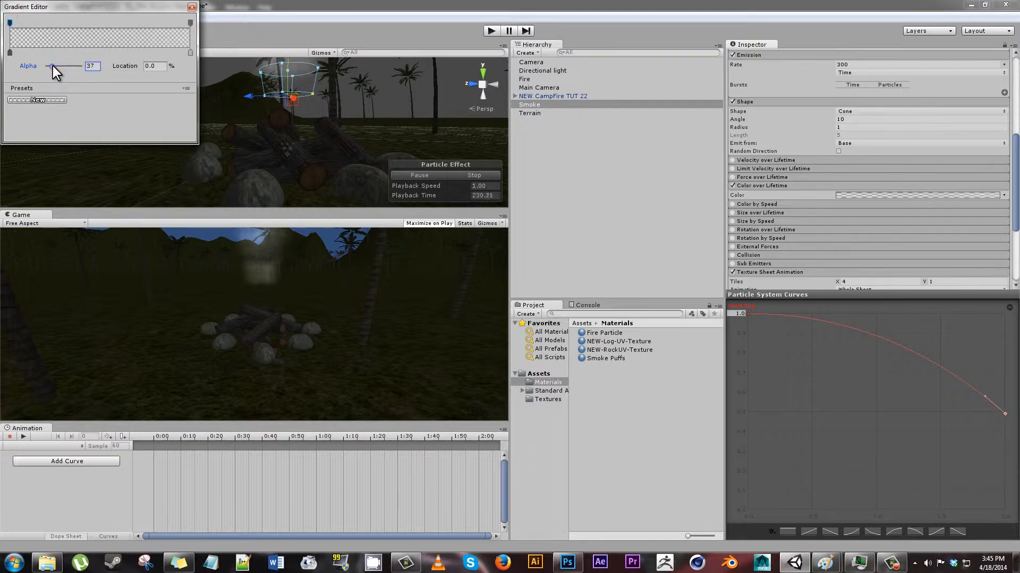
pyautogui.click(87, 24)
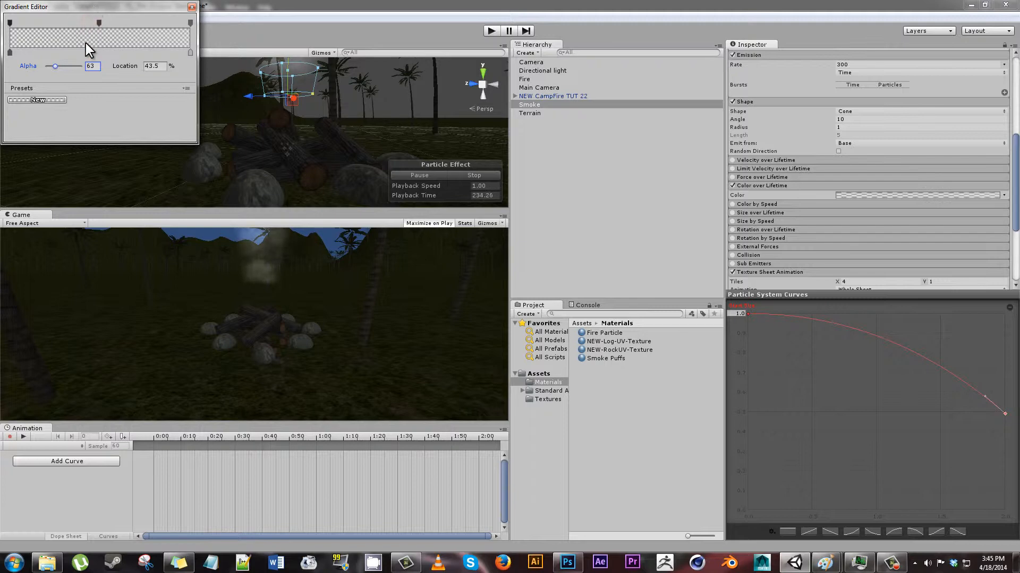
# Set the gradient's middle alpha key to 255 at 49.4% and add an alpha key on each side, the second at 65.9%
pyautogui.click(98, 23)
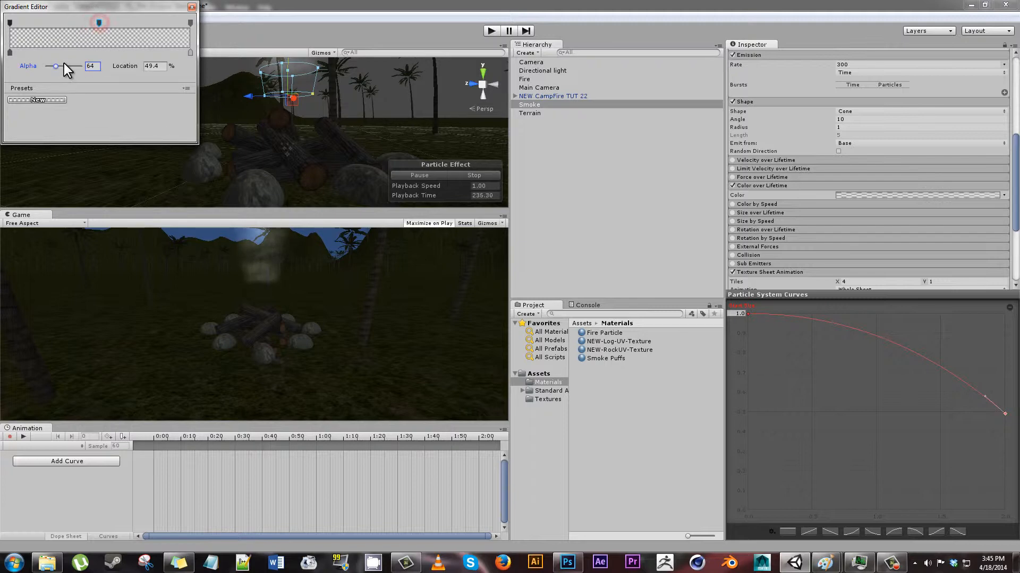
pyautogui.moveTo(64, 62); pyautogui.dragTo(87, 66)
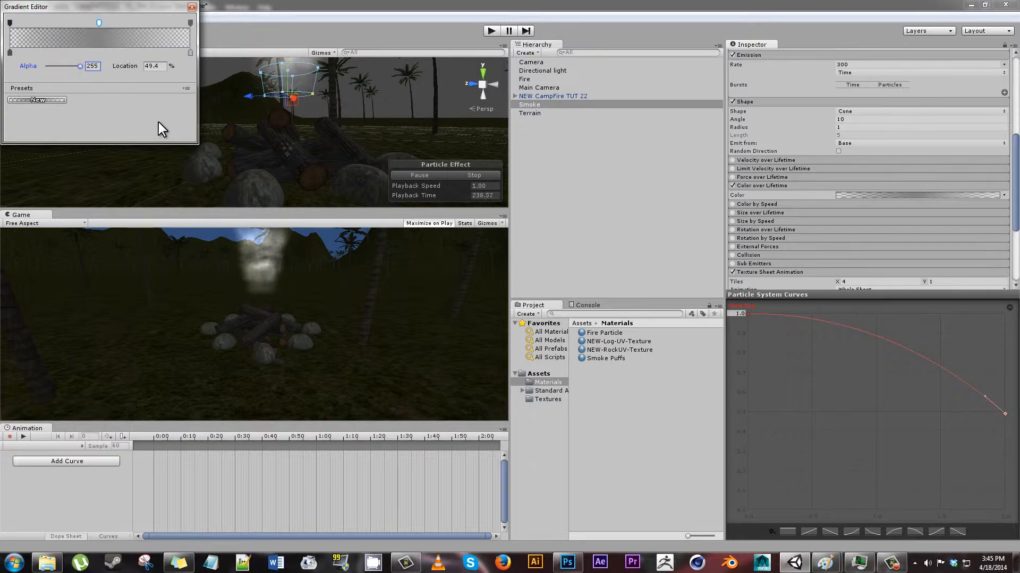
pyautogui.click(71, 24)
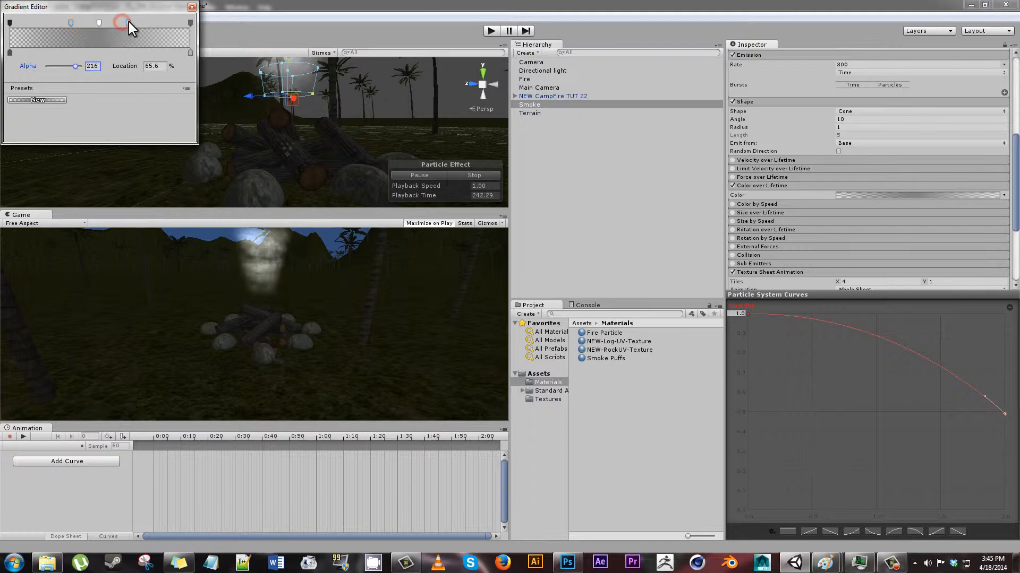
pyautogui.click(128, 23)
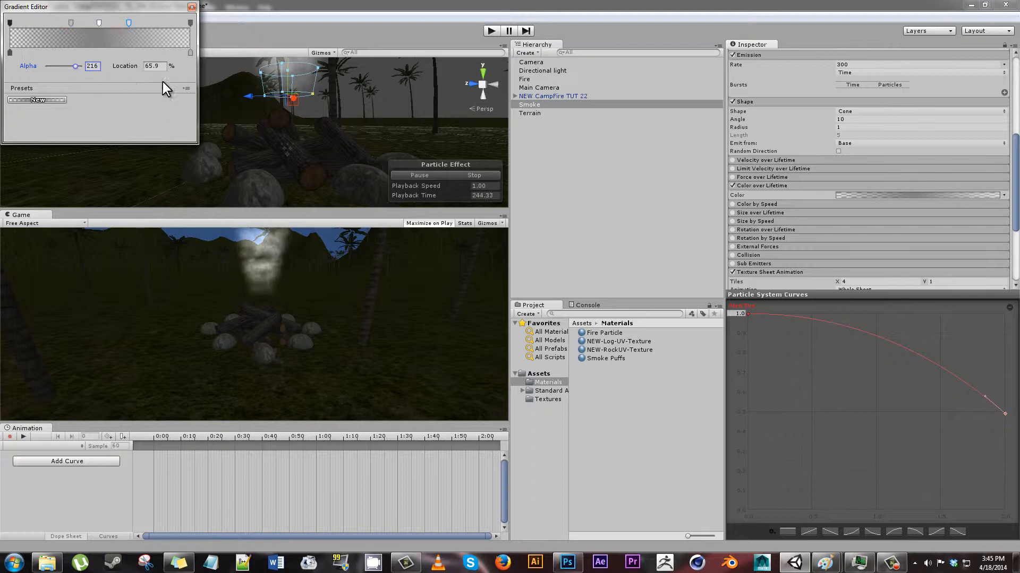
pyautogui.click(190, 53)
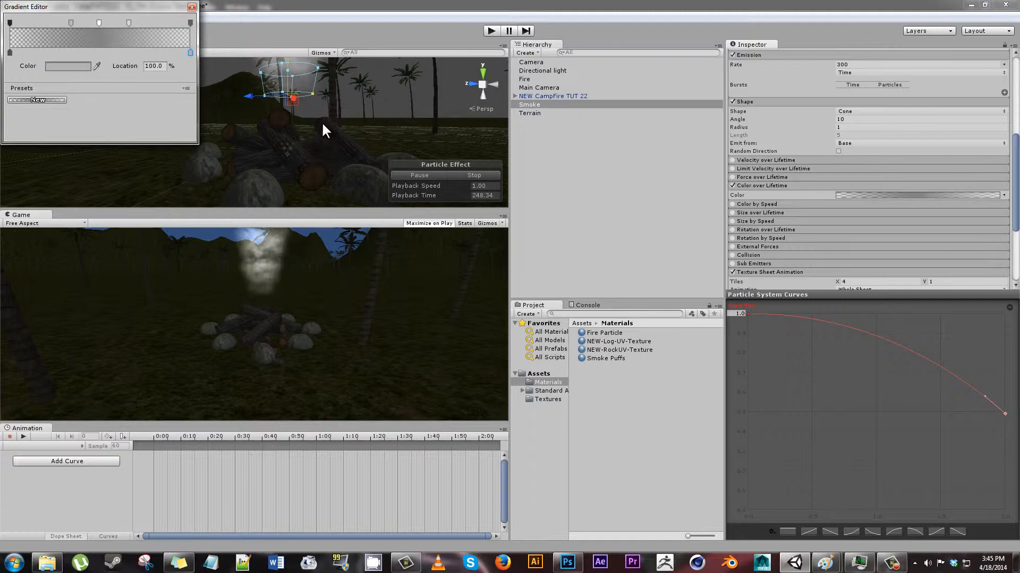
pyautogui.click(192, 7)
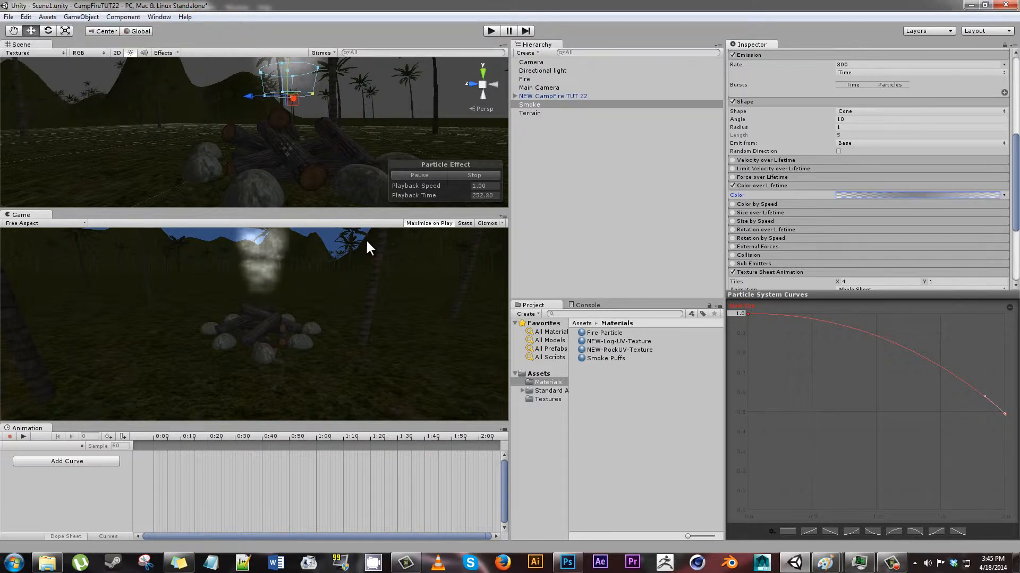
# Enable Rotation over Lifetime for the Smoke particles, comparing the close-up smoke with the module off and on
pyautogui.click(753, 229)
pyautogui.click(732, 230)
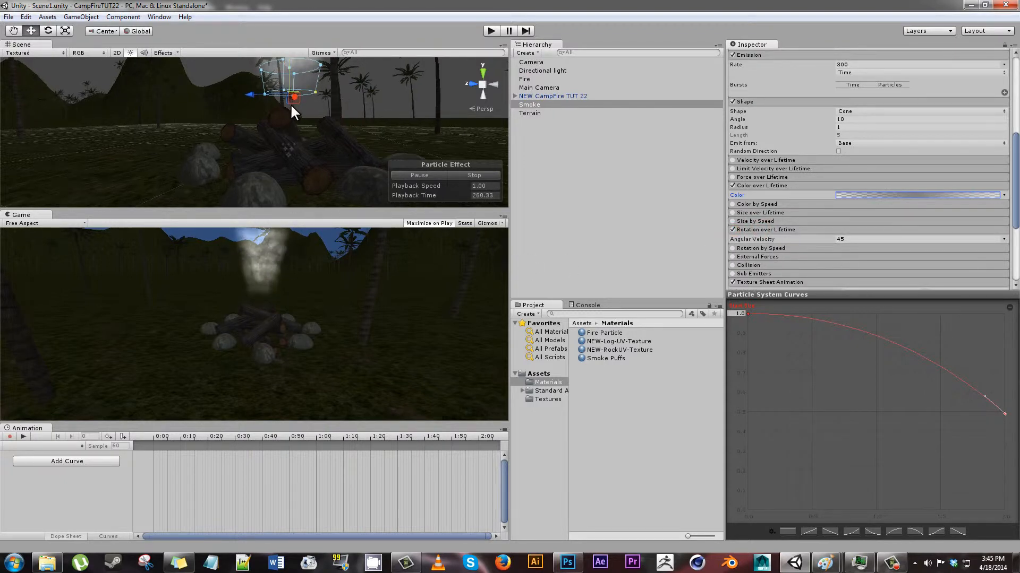
pyautogui.scroll(3, 291, 103)
pyautogui.doubleClick(546, 104)
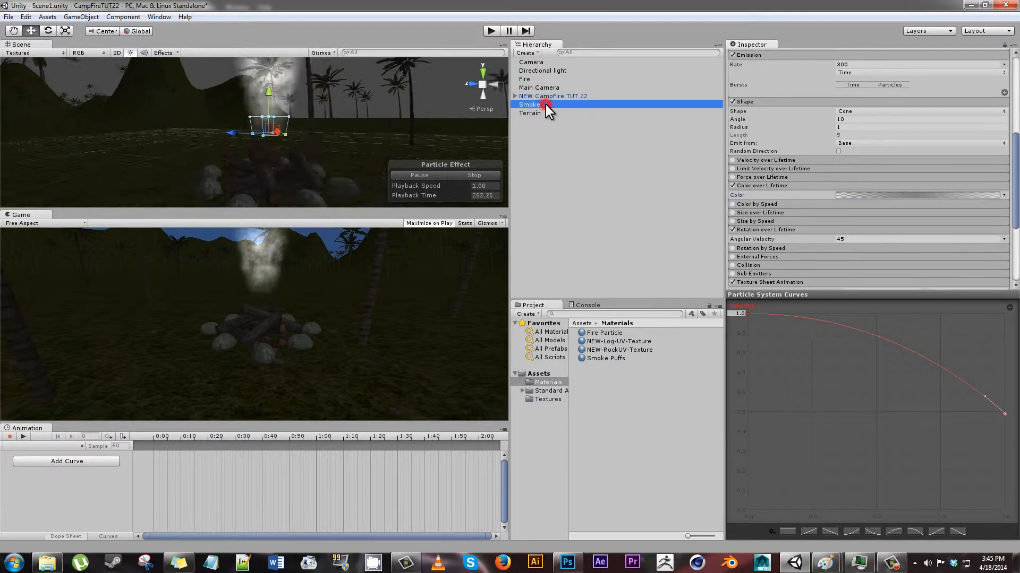
pyautogui.scroll(5, 265, 106)
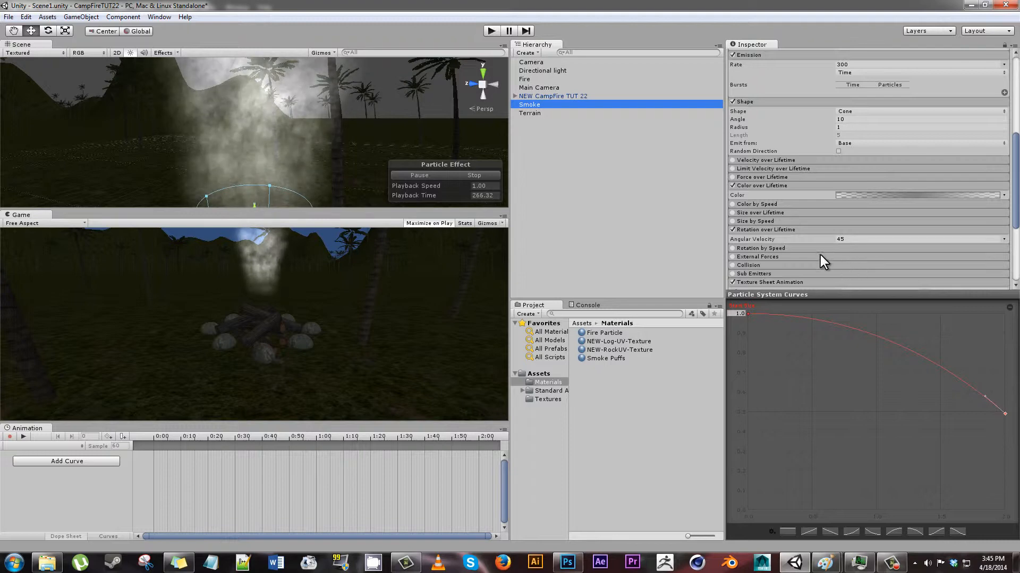
pyautogui.click(732, 230)
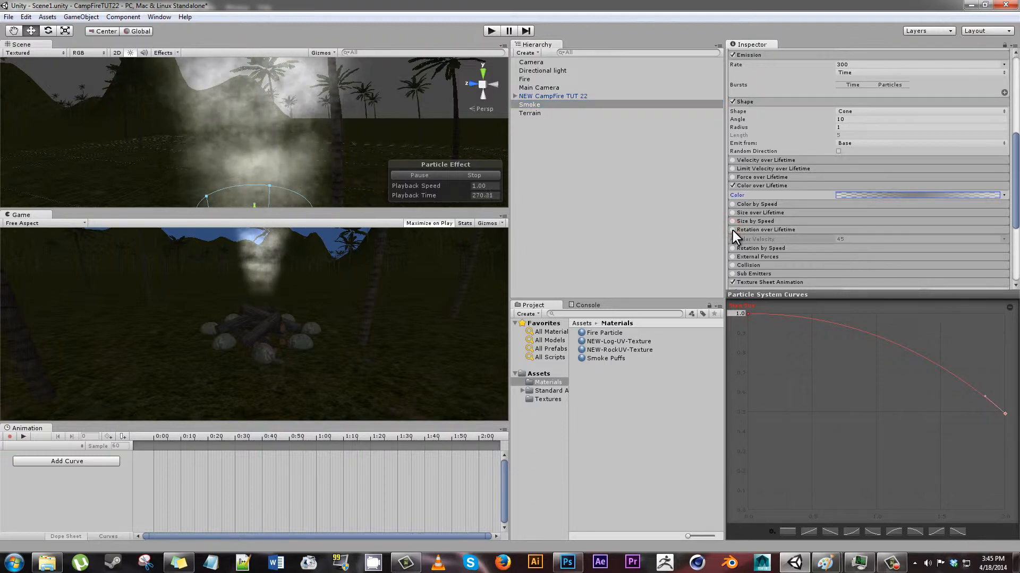
pyautogui.click(732, 230)
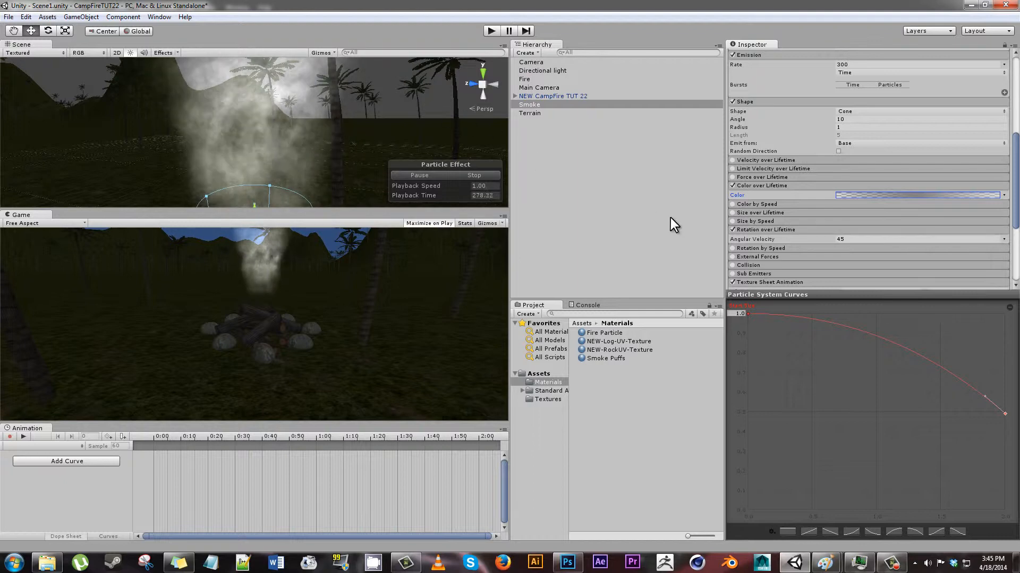
pyautogui.click(733, 229)
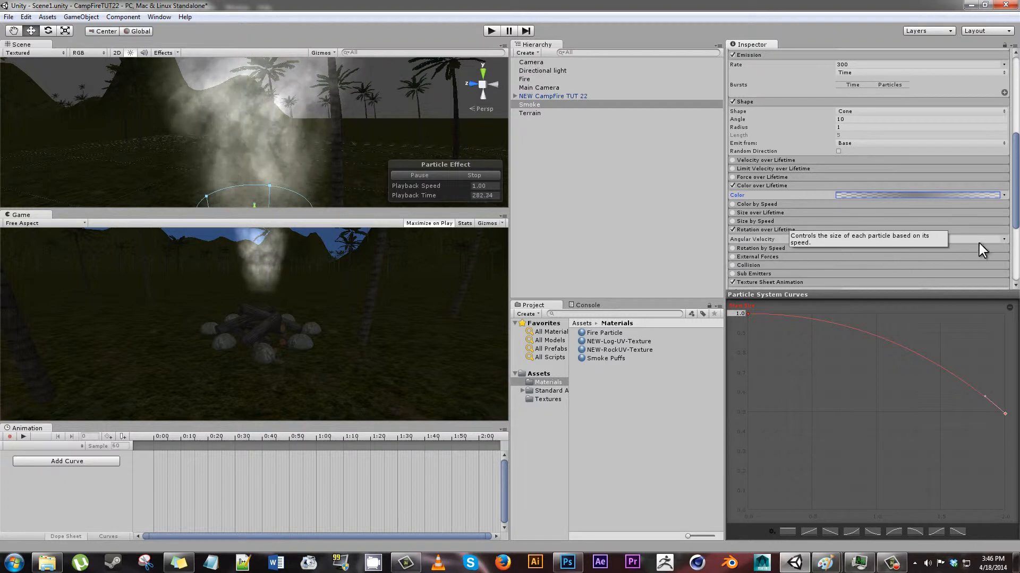
# Set the Smoke angular velocity to Random Between Two Constants, from 0 to 180
pyautogui.click(1004, 240)
pyautogui.click(956, 272)
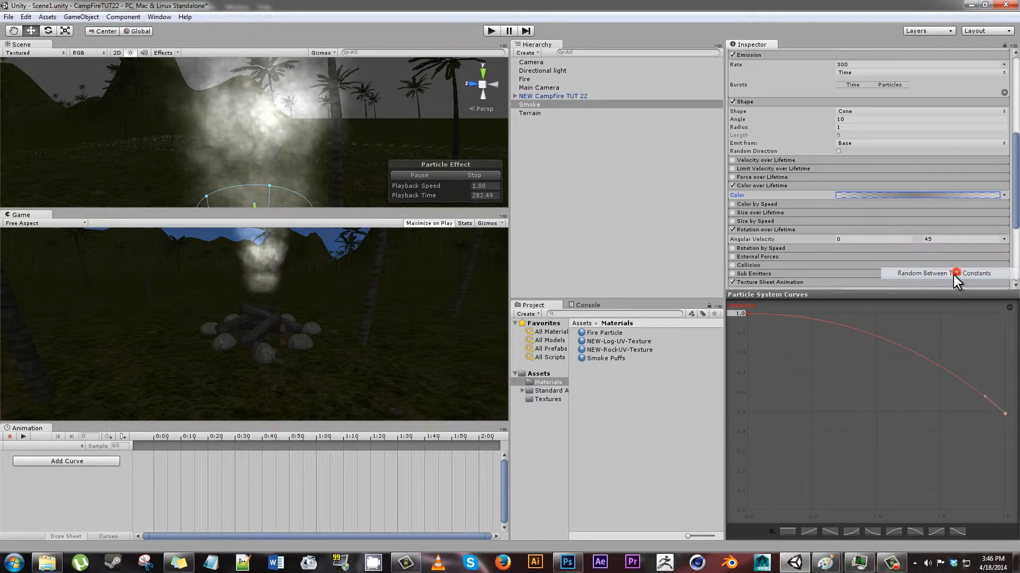
pyautogui.click(850, 239)
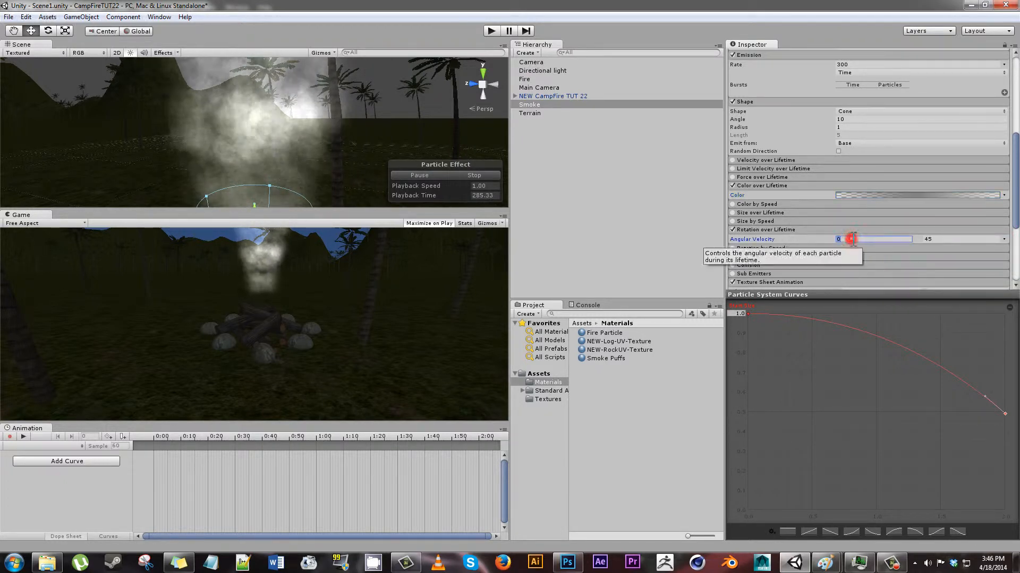
pyautogui.click(853, 239)
pyautogui.click(943, 239)
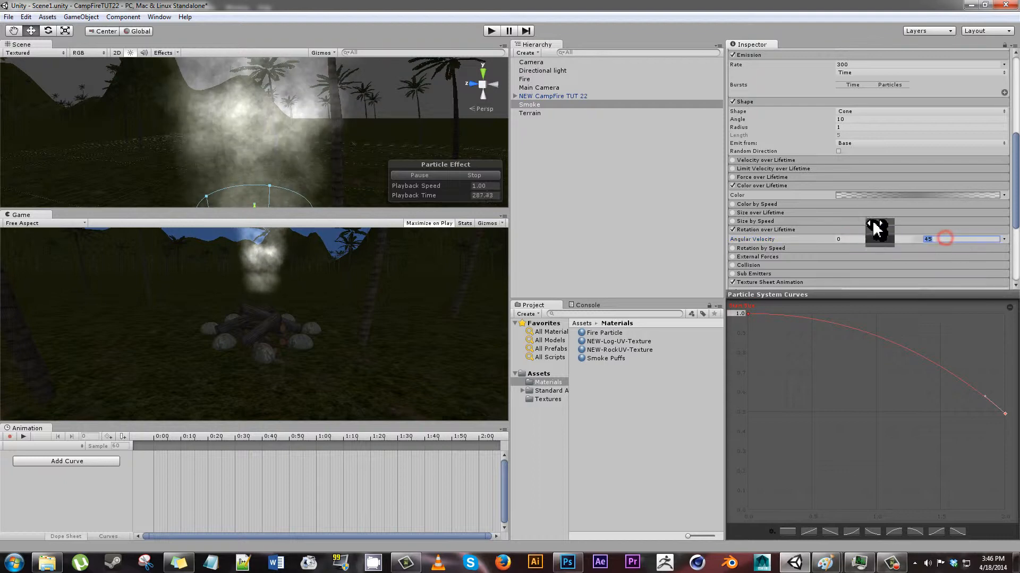
pyautogui.write('180')
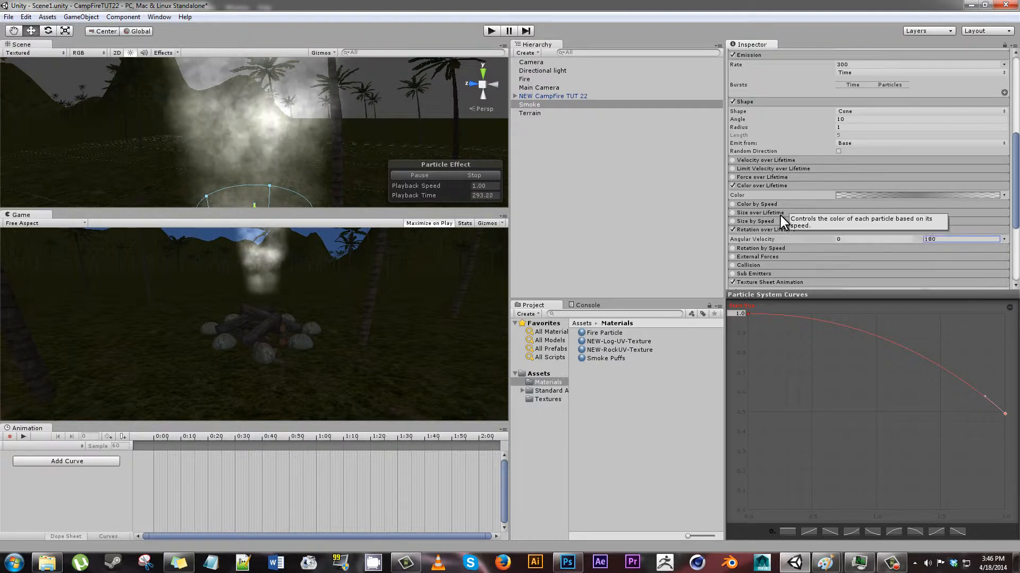
# Enable Size over Lifetime for the Smoke particles and lower the end of its size curve to about 0.65
pyautogui.scroll(4, 760, 198)
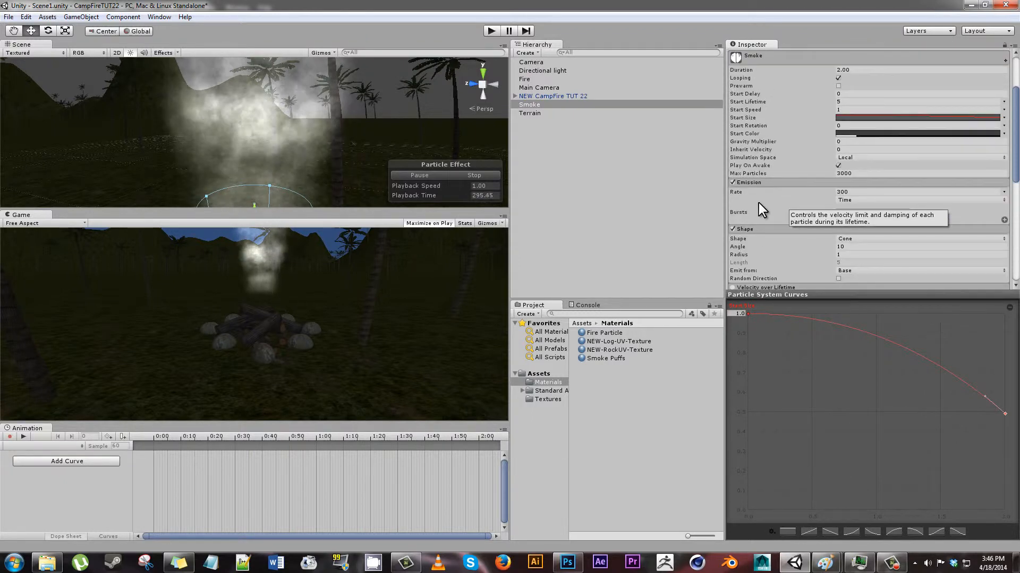
pyautogui.scroll(-4, 757, 208)
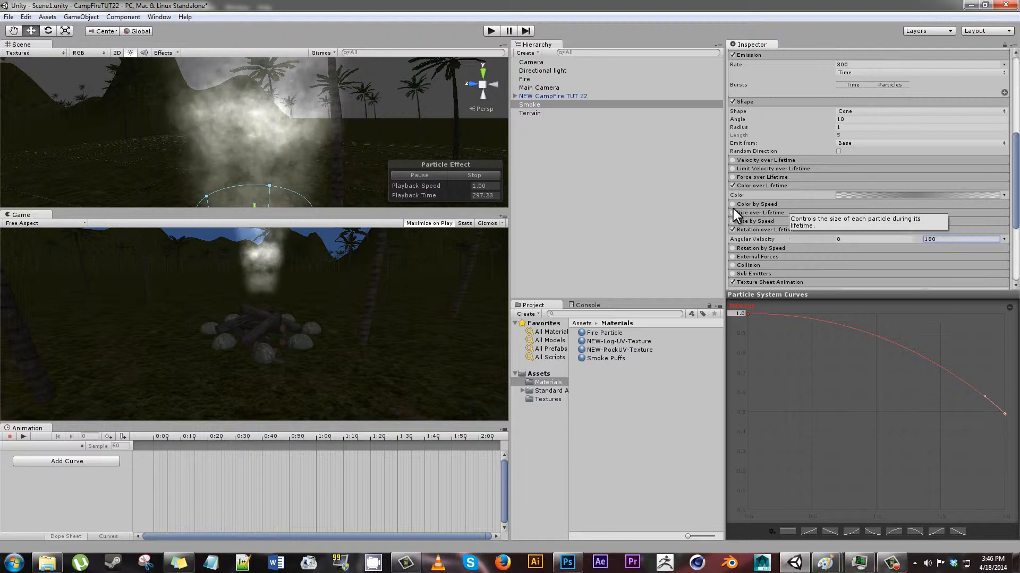
pyautogui.click(732, 212)
pyautogui.click(765, 215)
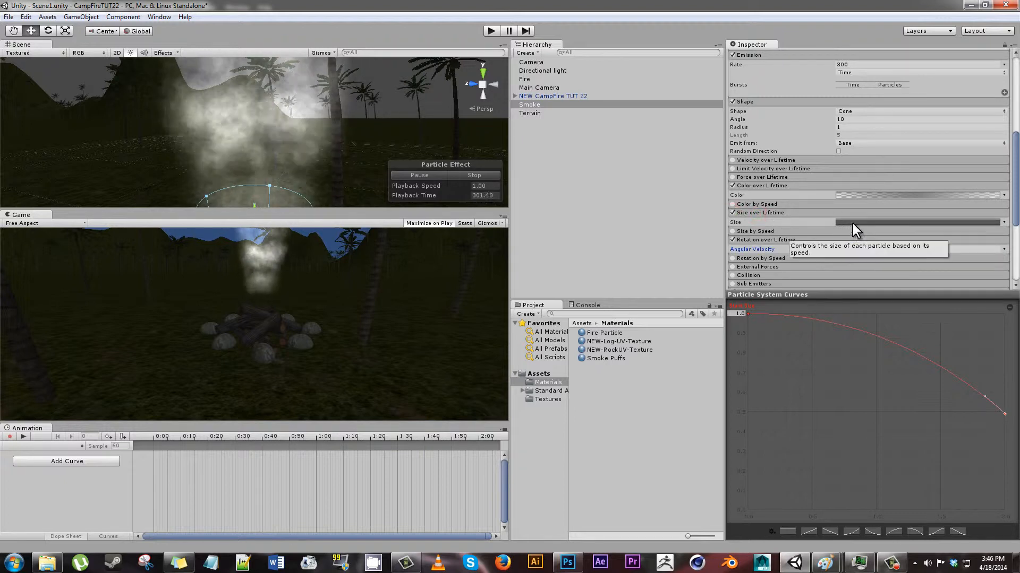
pyautogui.click(853, 222)
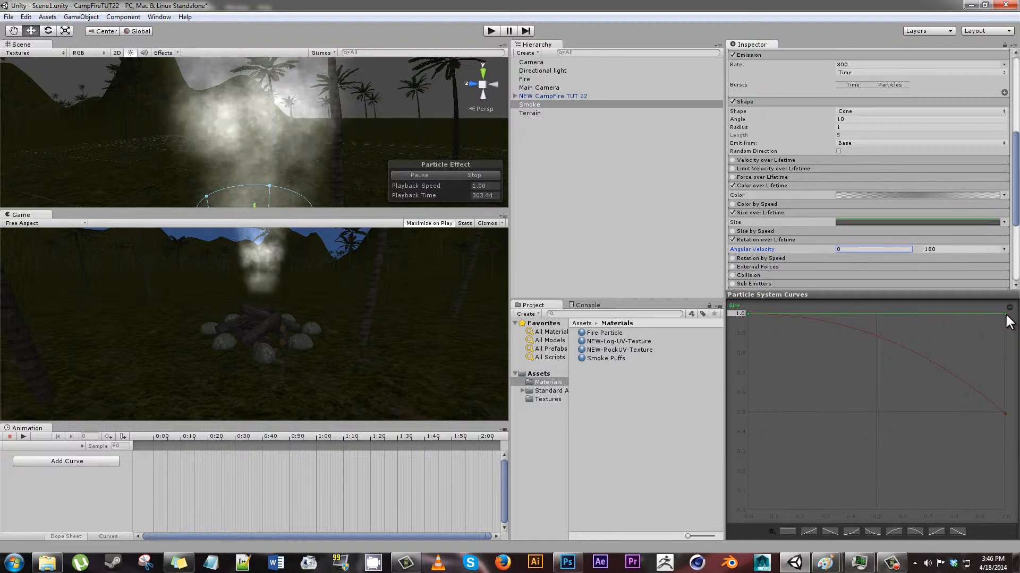
pyautogui.moveTo(1006, 315); pyautogui.dragTo(991, 365)
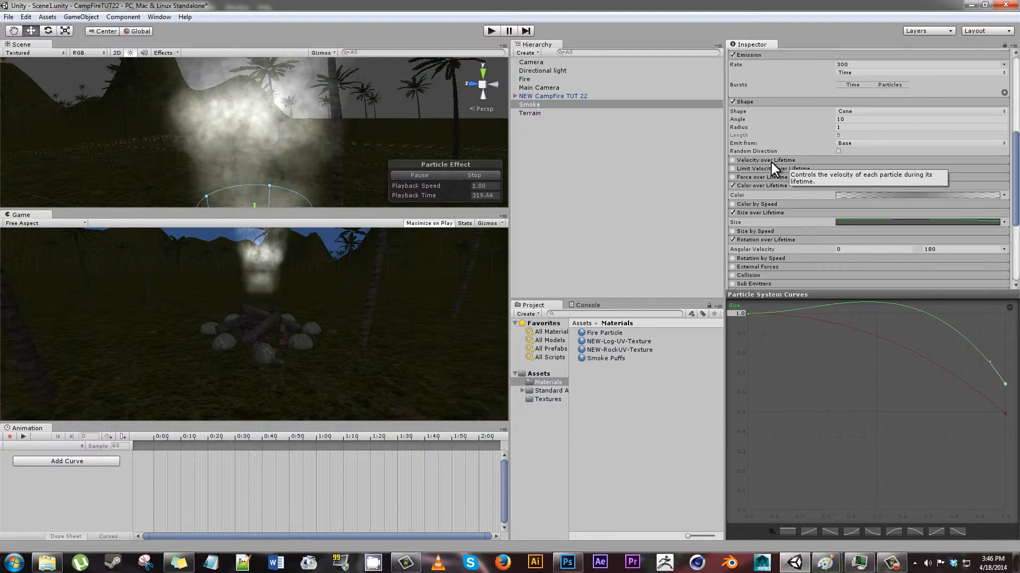
# Review the Smoke module settings and examine the smoke plume above the campfire from a wider and a different angle
pyautogui.scroll(-5, 781, 186)
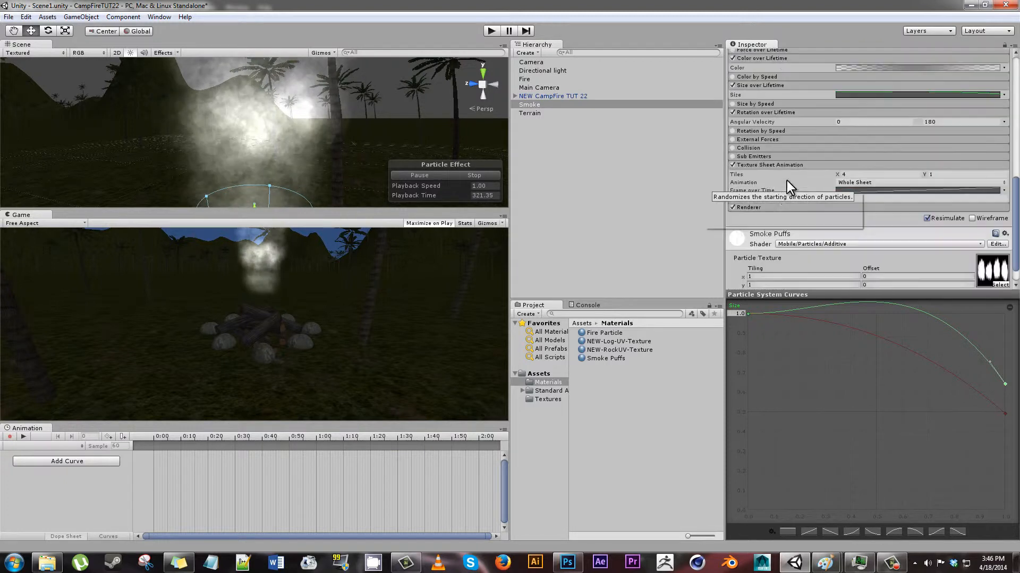
pyautogui.scroll(6, 785, 168)
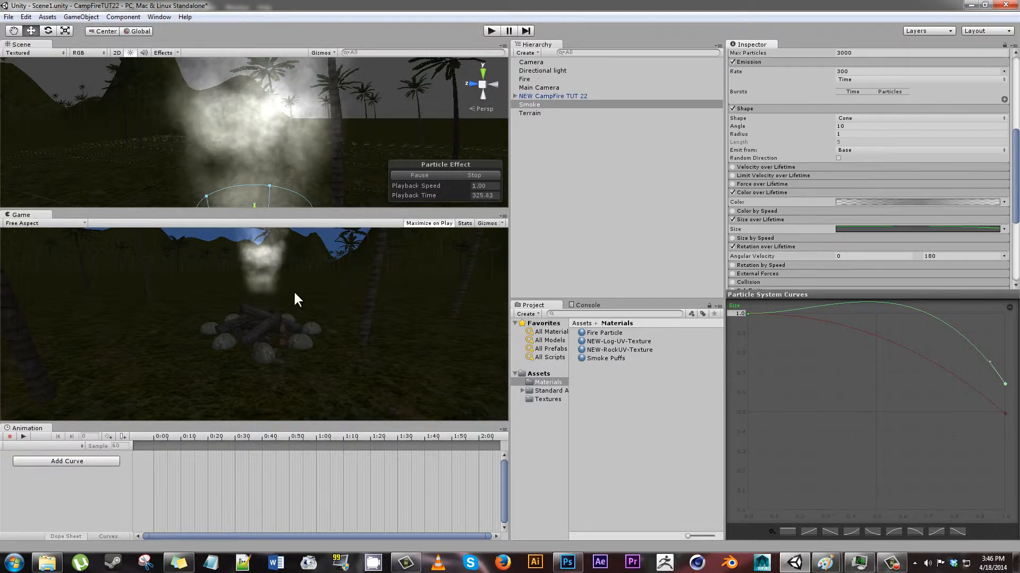
pyautogui.scroll(-4, 319, 171)
pyautogui.scroll(-5, 317, 169)
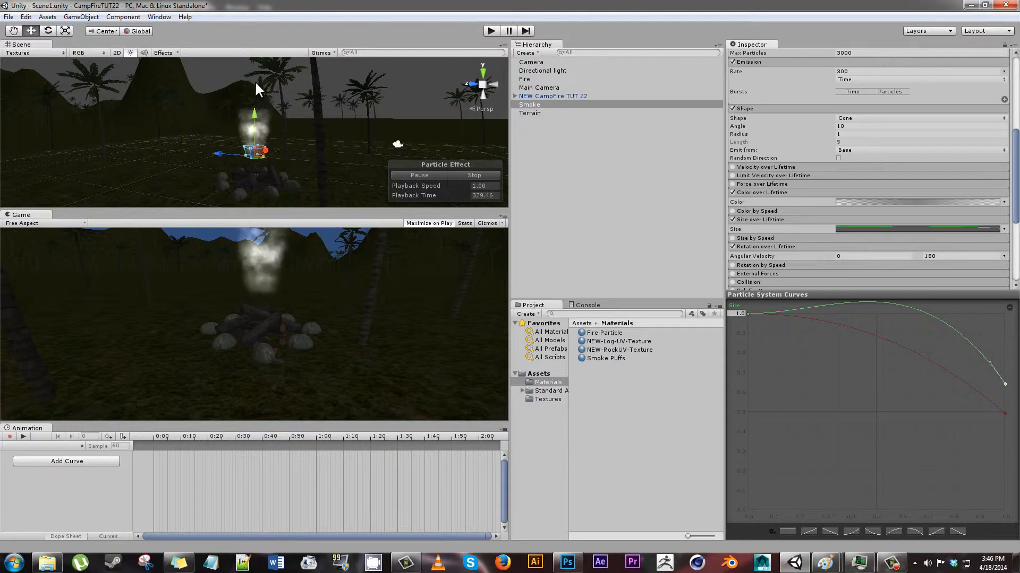
pyautogui.keyDown('alt'); pyautogui.moveTo(315, 140); pyautogui.dragTo(236, 139); pyautogui.keyUp('alt')
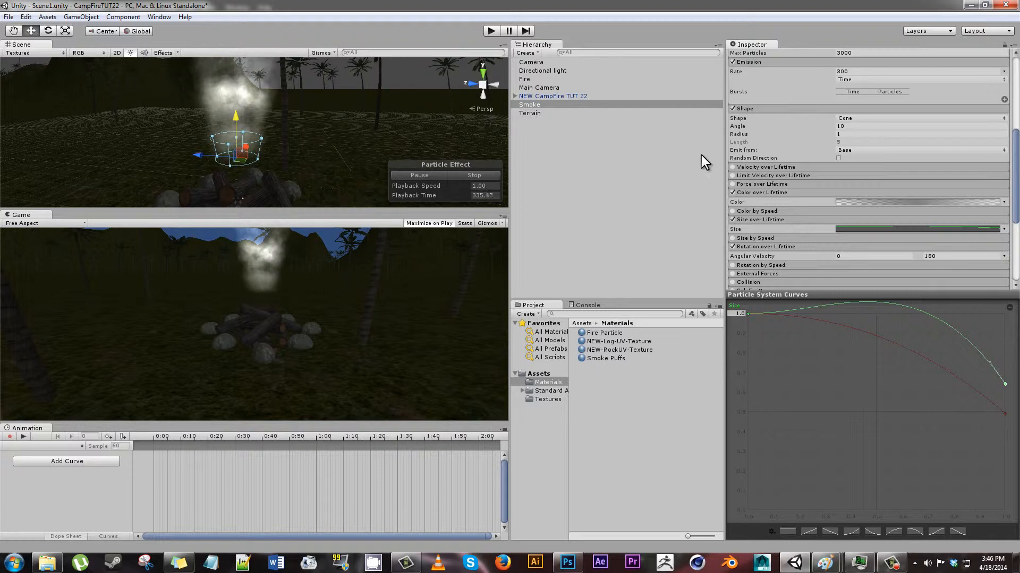
pyautogui.doubleClick(777, 108)
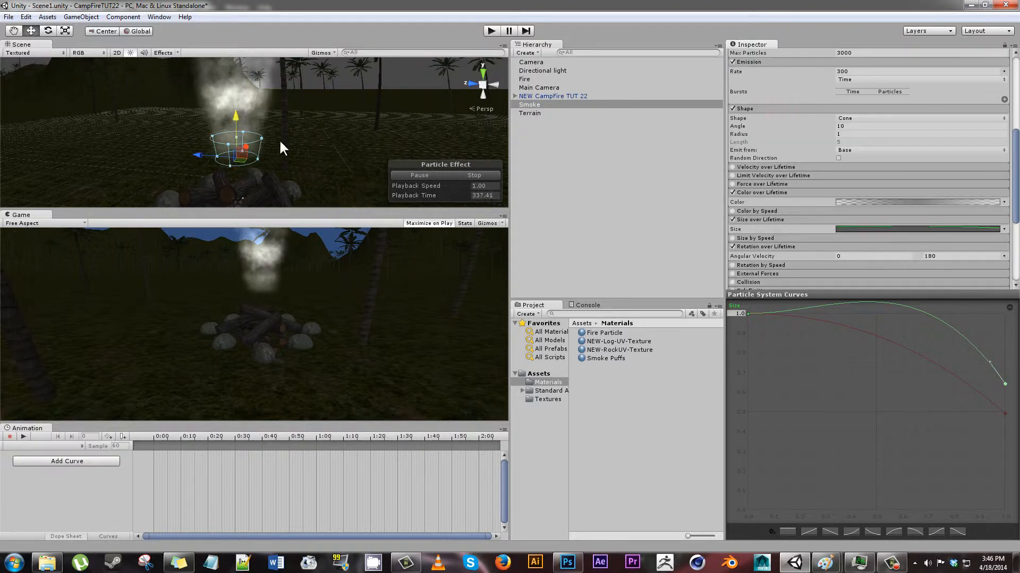
pyautogui.press('q')
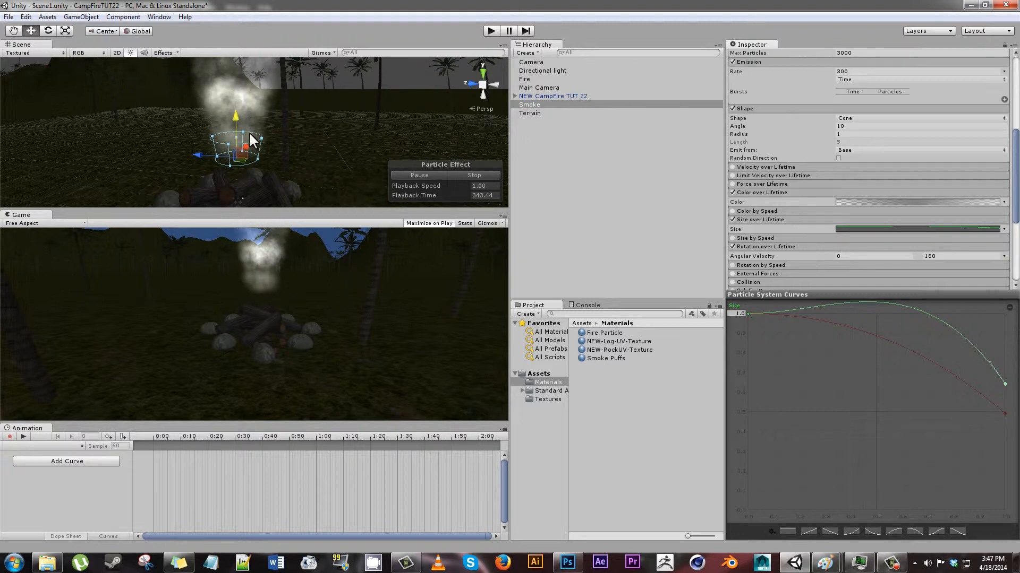
# Stretch the Smoke emitter cone upward to a start speed of about 2.56 and widen its base to a radius of about 1.44
pyautogui.scroll(5, 243, 133)
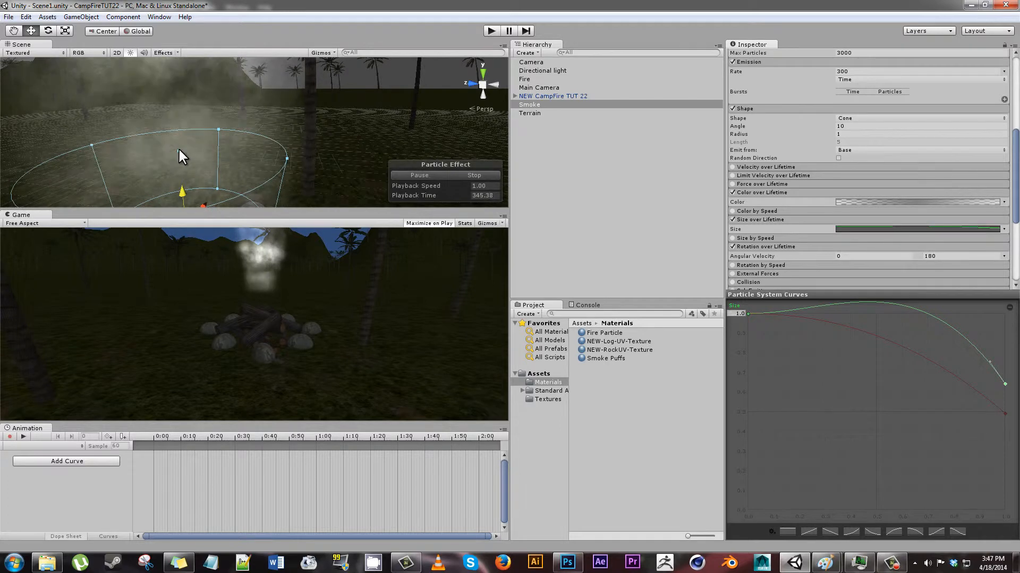
pyautogui.moveTo(180, 150); pyautogui.dragTo(165, 28)
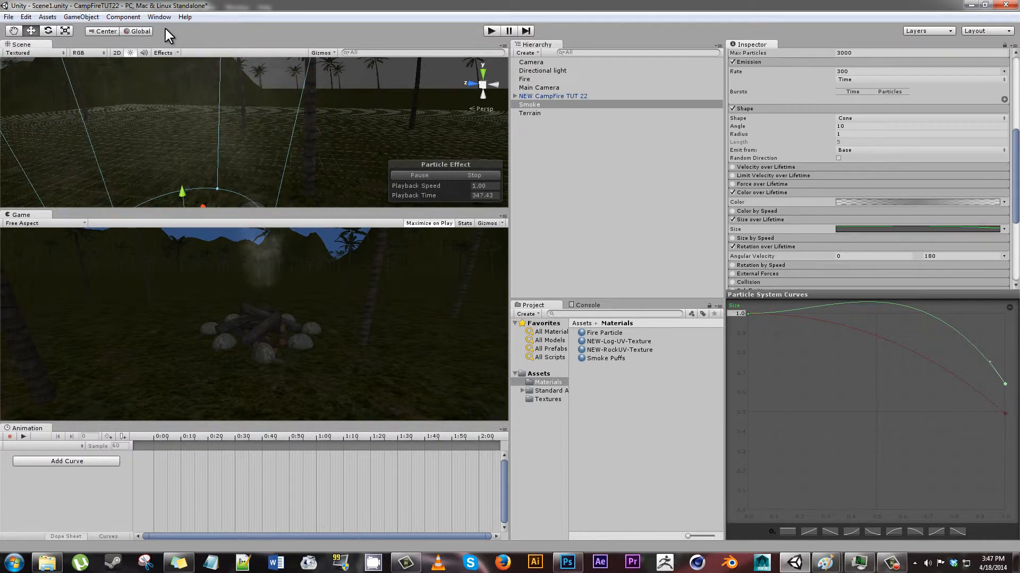
pyautogui.scroll(-15, 181, 133)
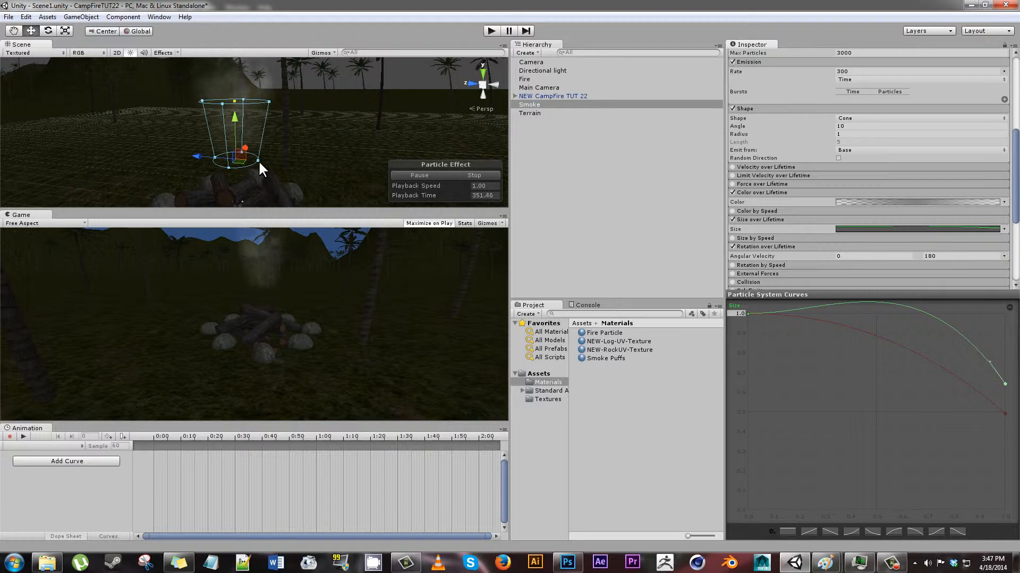
pyautogui.moveTo(258, 160); pyautogui.dragTo(268, 160)
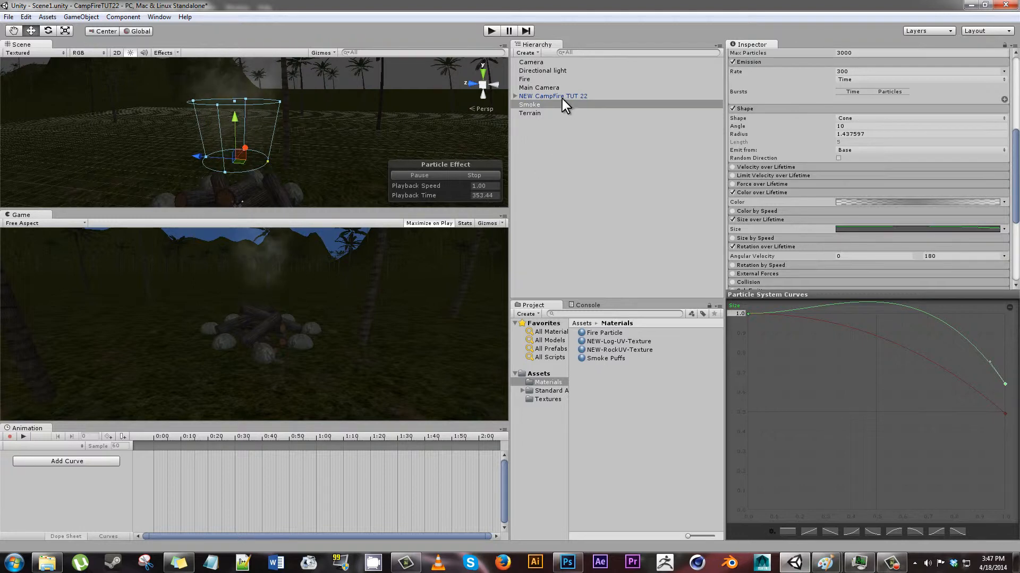
# Make Smoke a child of the Fire object and widen the Smoke emitter cone's angle to about 20.2
pyautogui.moveTo(535, 88); pyautogui.dragTo(525, 79)
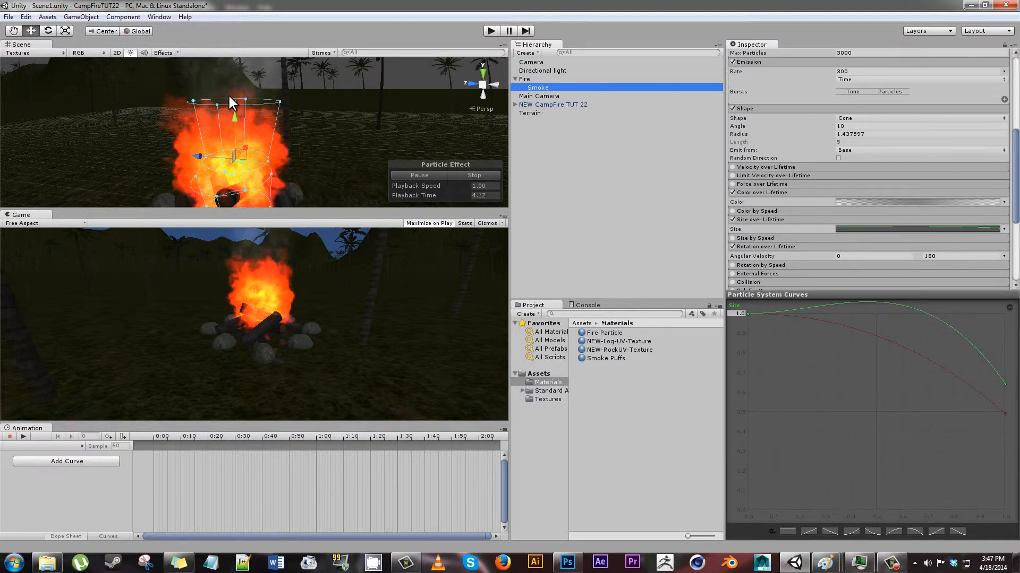
pyautogui.scroll(-2, 249, 88)
pyautogui.scroll(-1, 250, 88)
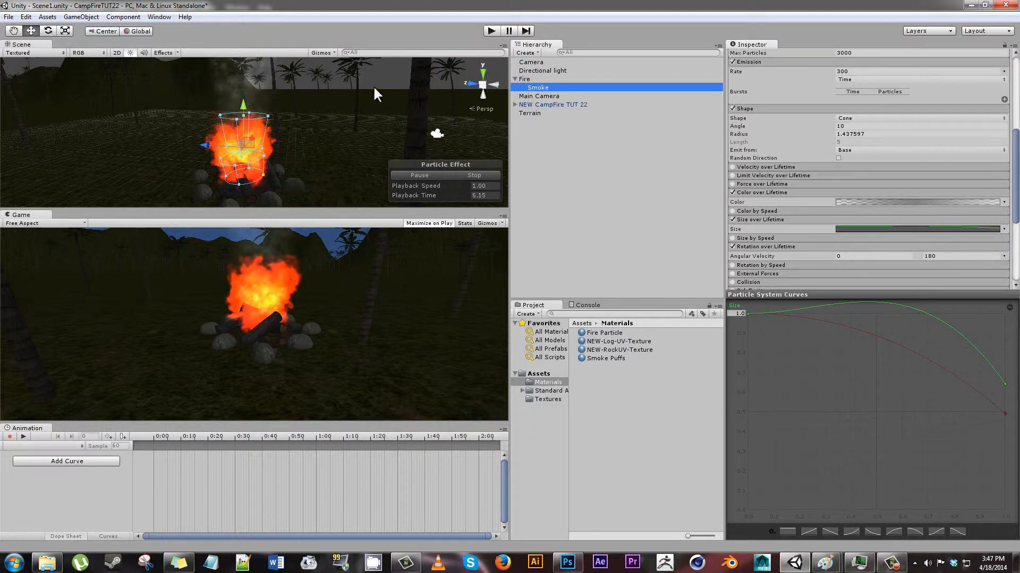
pyautogui.moveTo(268, 117); pyautogui.dragTo(275, 100)
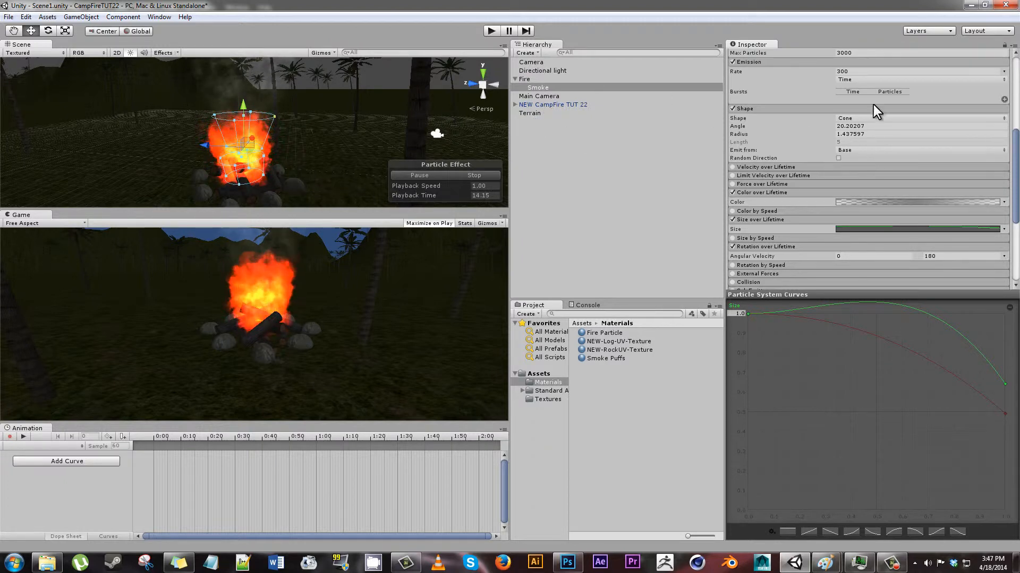
pyautogui.scroll(5, 810, 132)
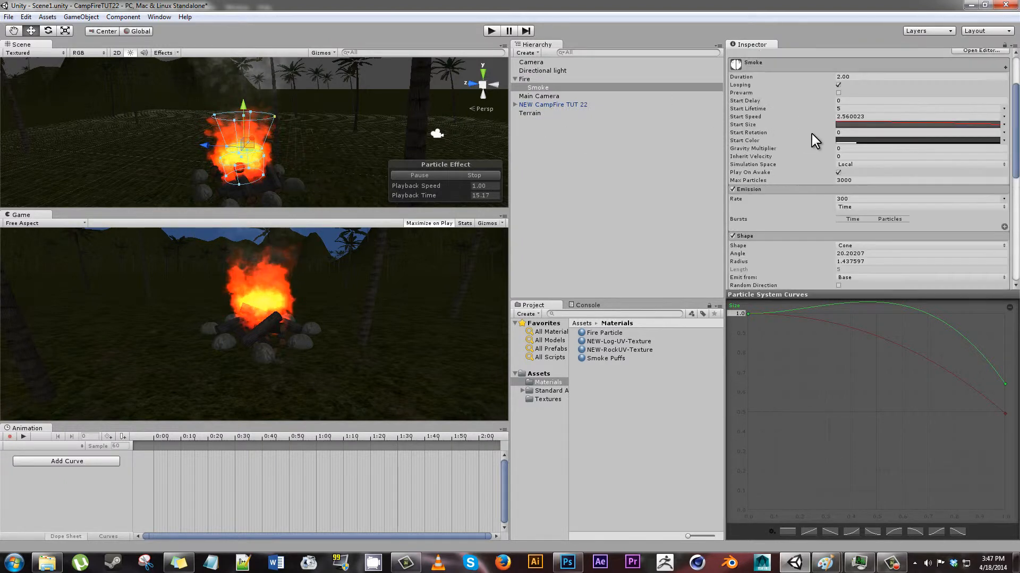
# Set the Smoke emission rate to 500 and its Z position to 0
pyautogui.click(855, 198)
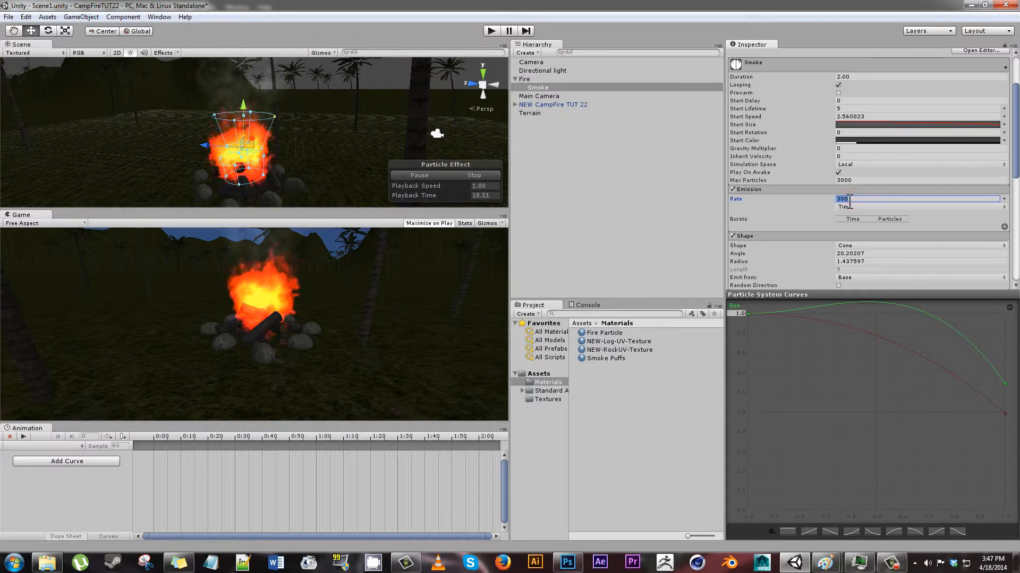
pyautogui.write('500')
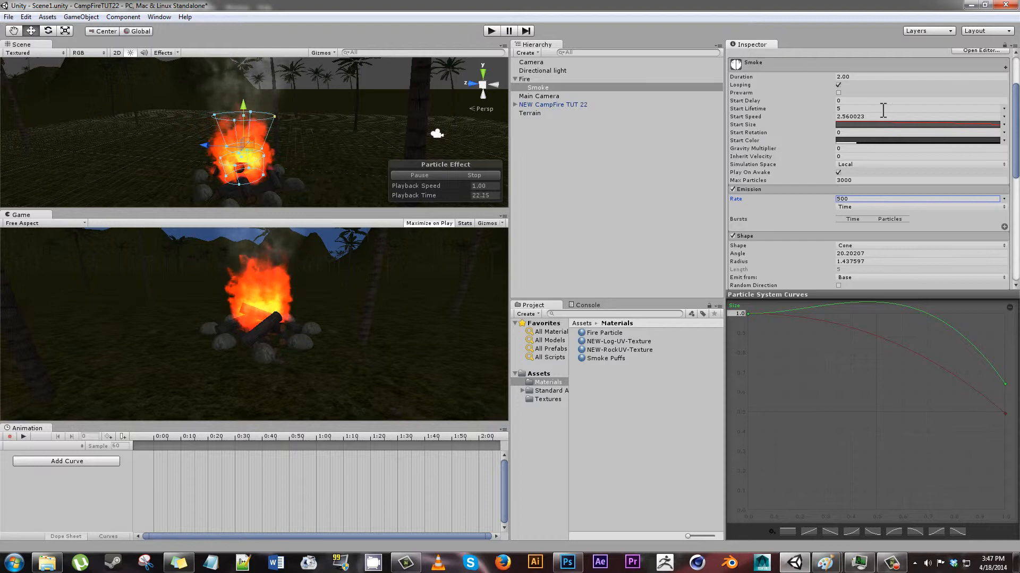
pyautogui.scroll(5, 898, 98)
pyautogui.click(947, 85)
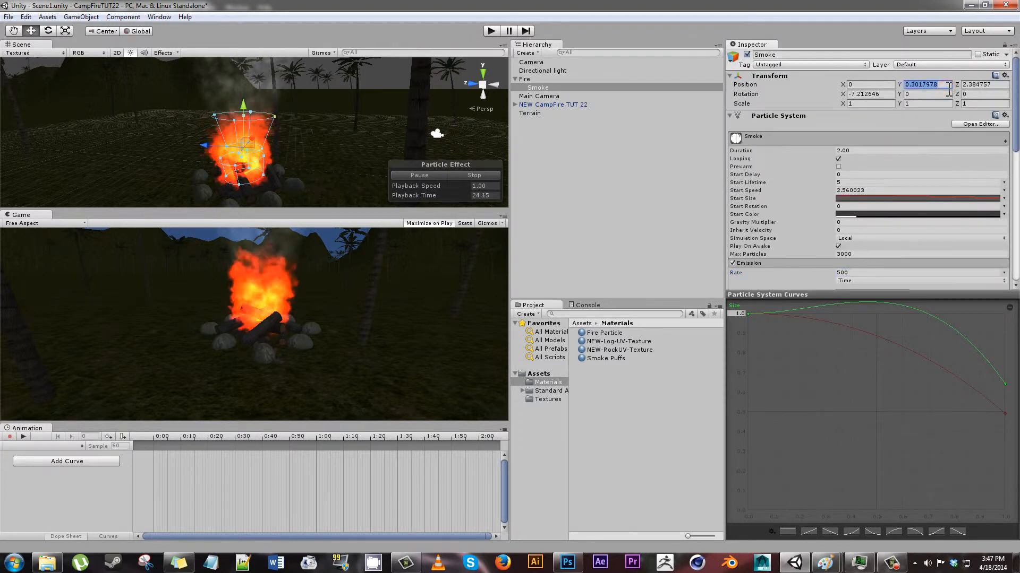
pyautogui.click(999, 85)
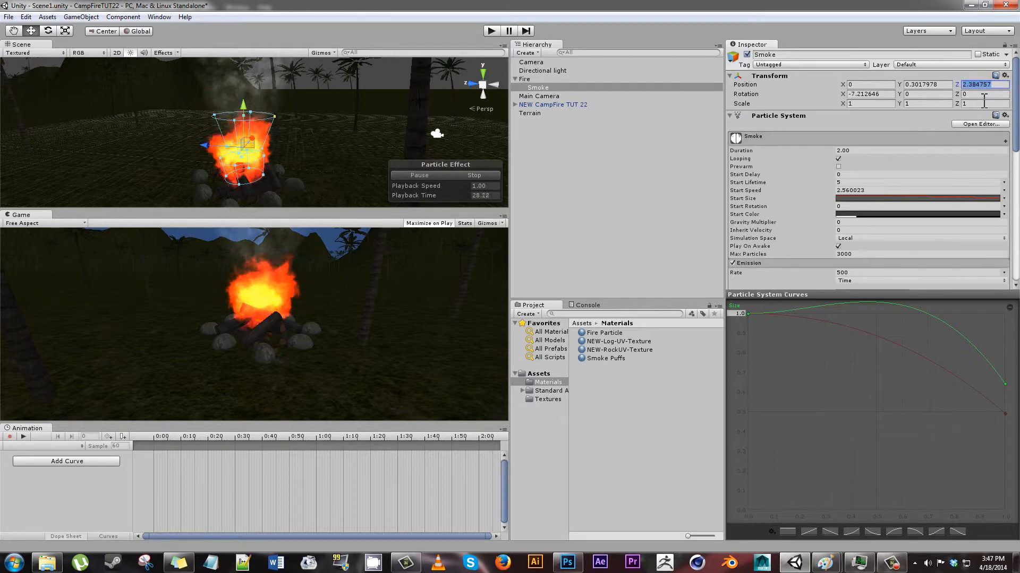
pyautogui.write('0')
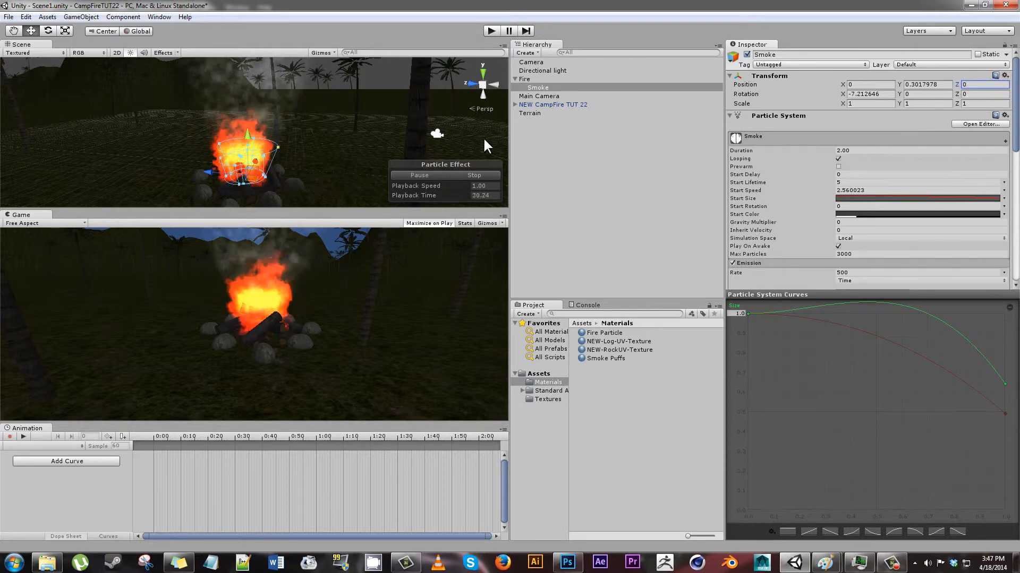
# Widen the Fire emitter cone's angle to 13.2
pyautogui.click(538, 79)
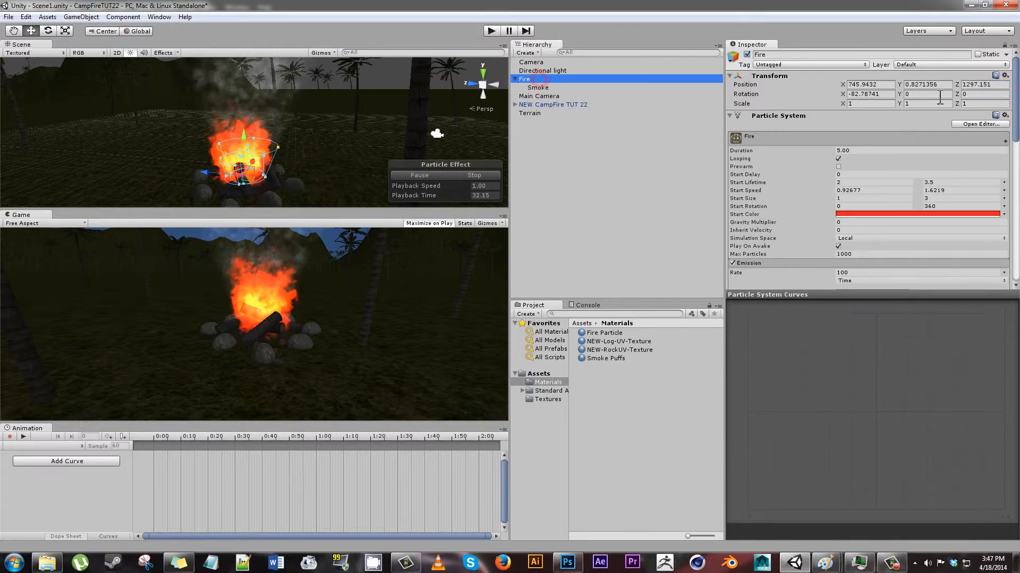
pyautogui.scroll(-5, 897, 185)
pyautogui.click(754, 174)
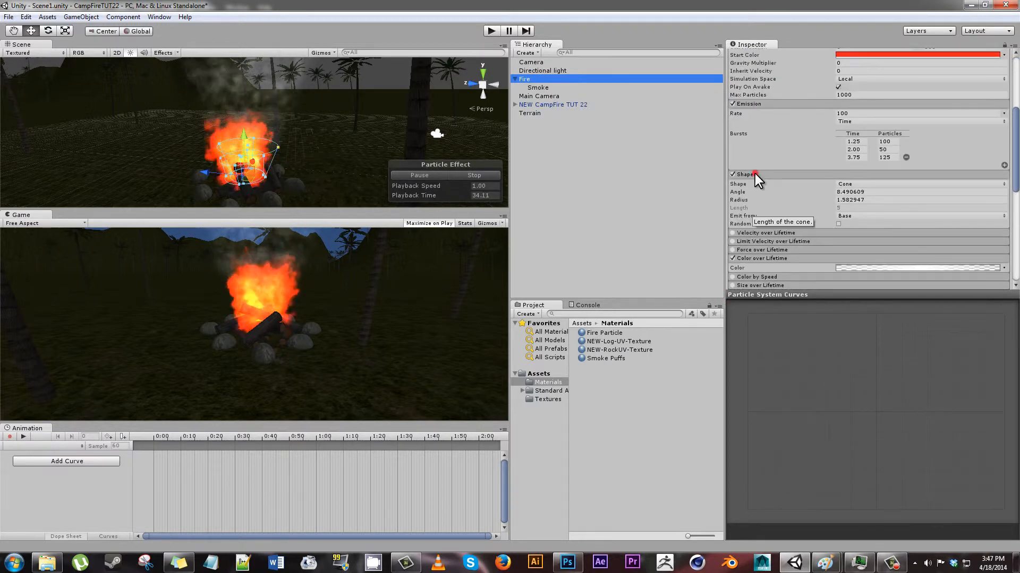
pyautogui.click(754, 174)
pyautogui.click(754, 174)
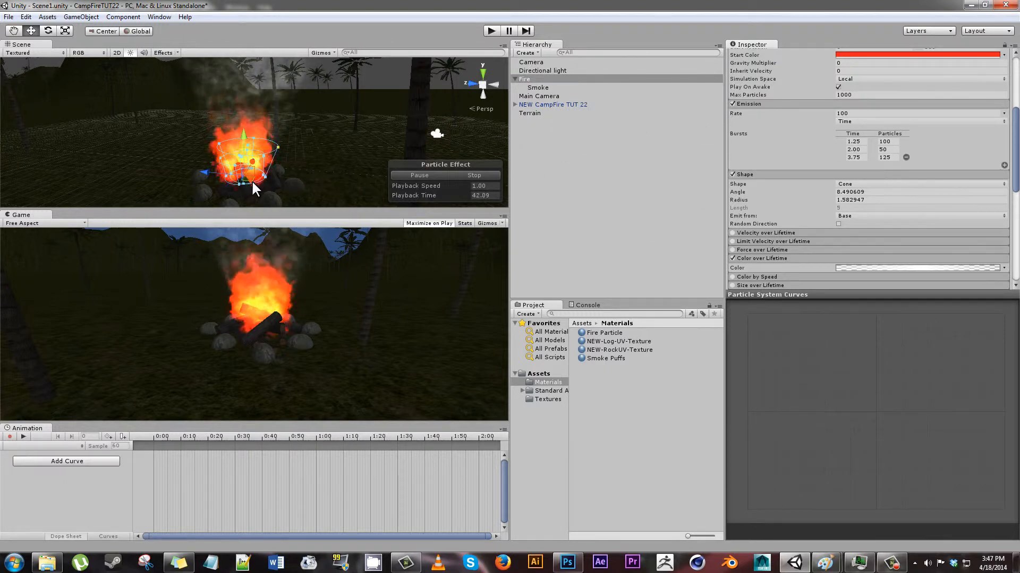
pyautogui.scroll(7, 250, 180)
pyautogui.keyDown('alt'); pyautogui.moveTo(237, 179); pyautogui.dragTo(262, 178); pyautogui.keyUp('alt')
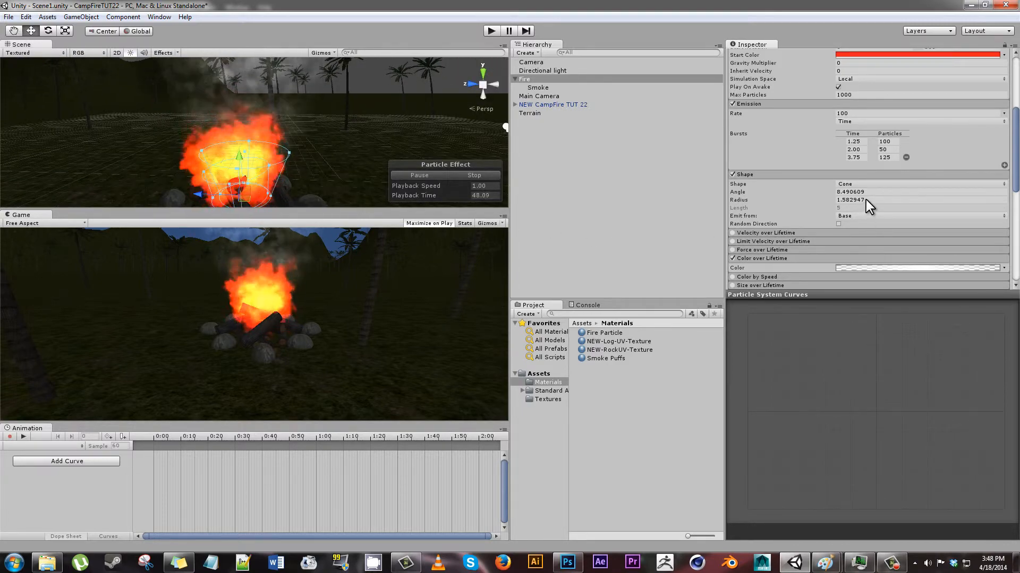
pyautogui.moveTo(801, 195); pyautogui.dragTo(757, 156)
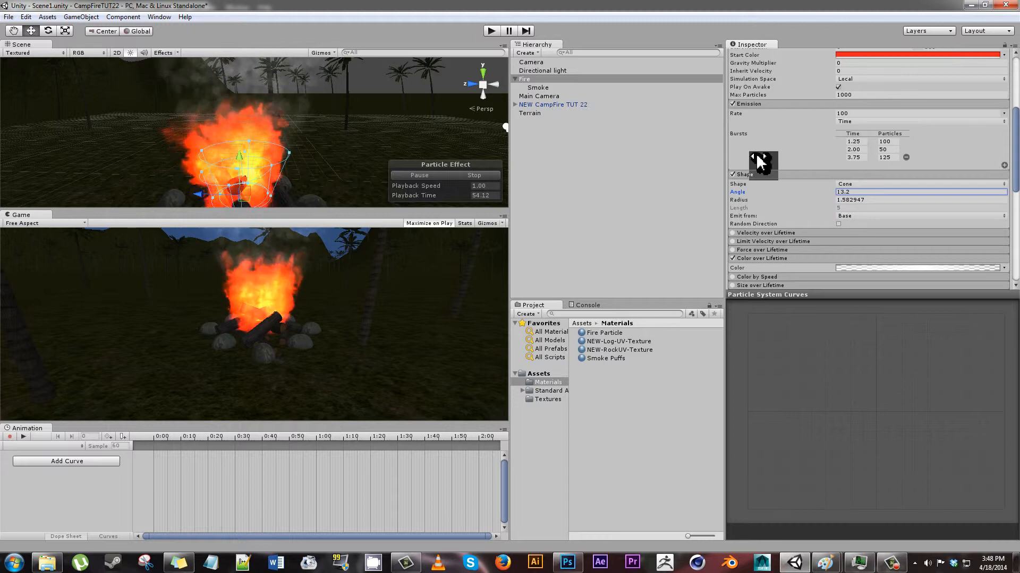
# Try X rotations of 0, 90 and 180 on the Fire object
pyautogui.scroll(5, 761, 162)
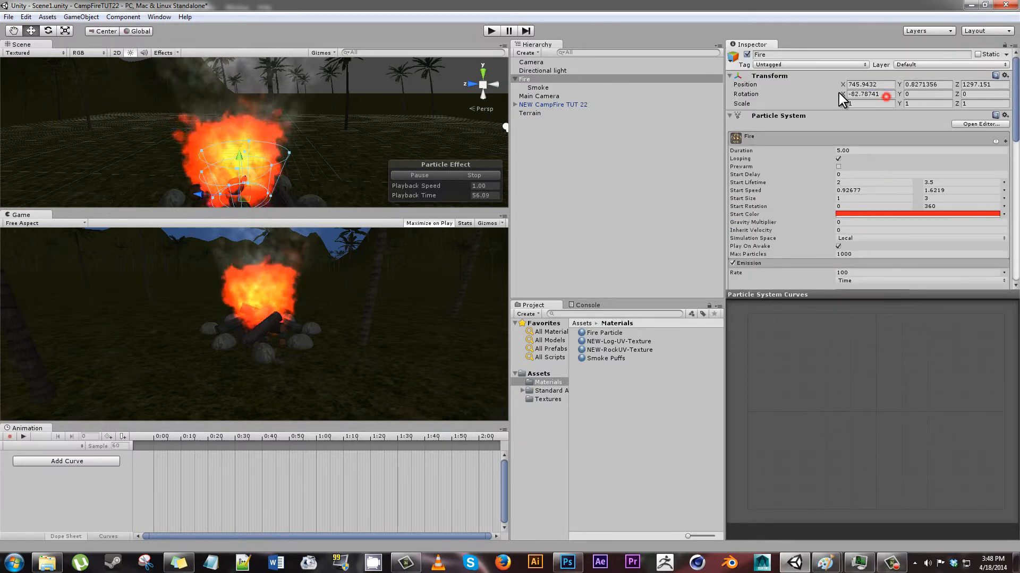
pyautogui.click(886, 96)
pyautogui.write('0')
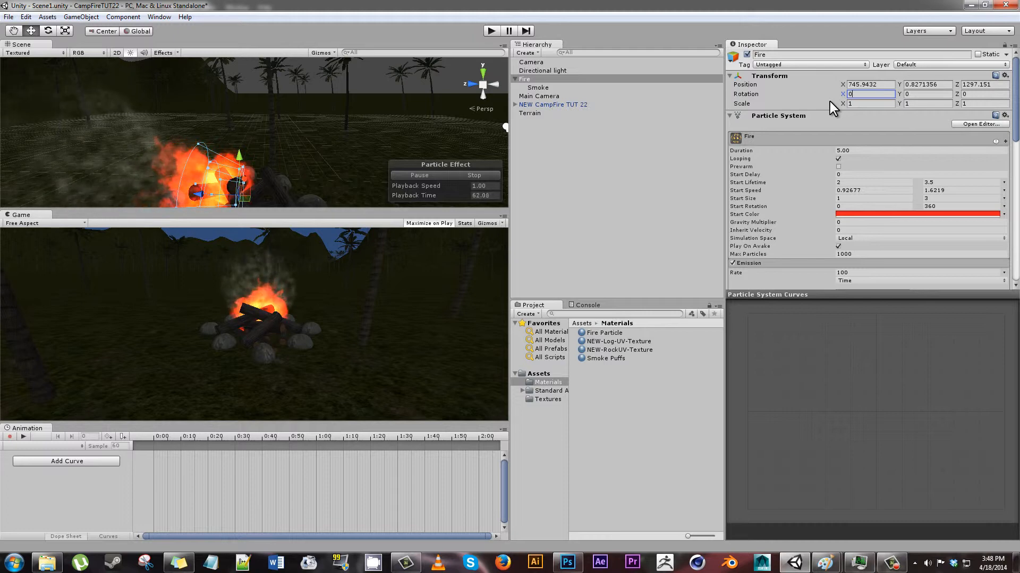
pyautogui.write('90')
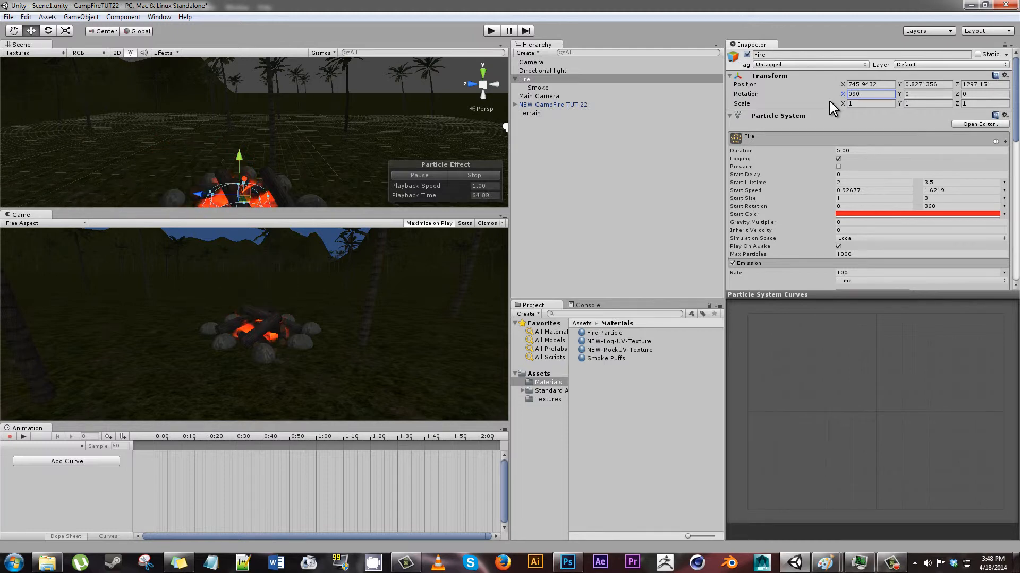
pyautogui.write('18')
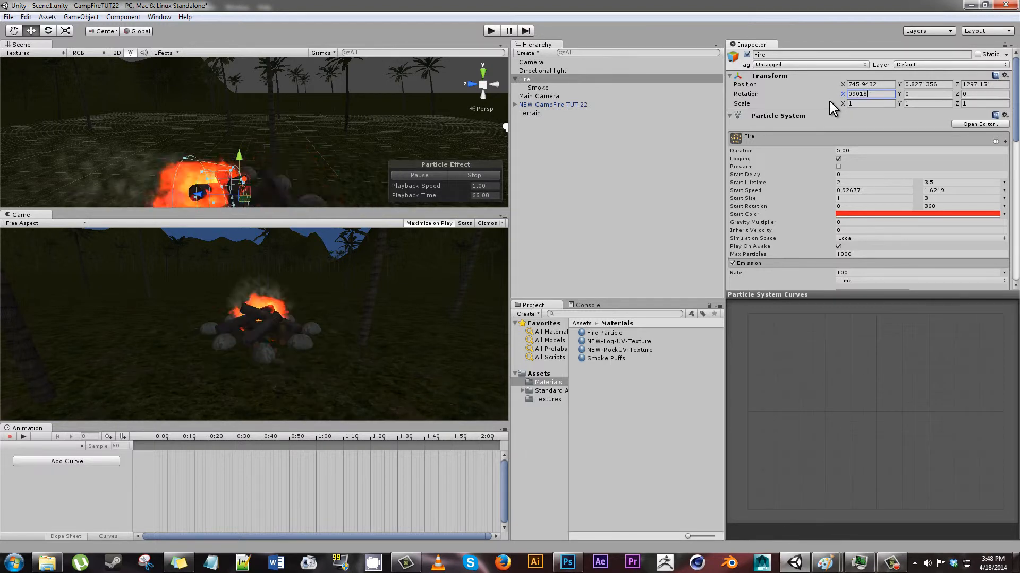
pyautogui.press('BackSpace')
pyautogui.press('BackSpace')
pyautogui.press('BackSpace')
pyautogui.press('BackSpace')
pyautogui.write('180')
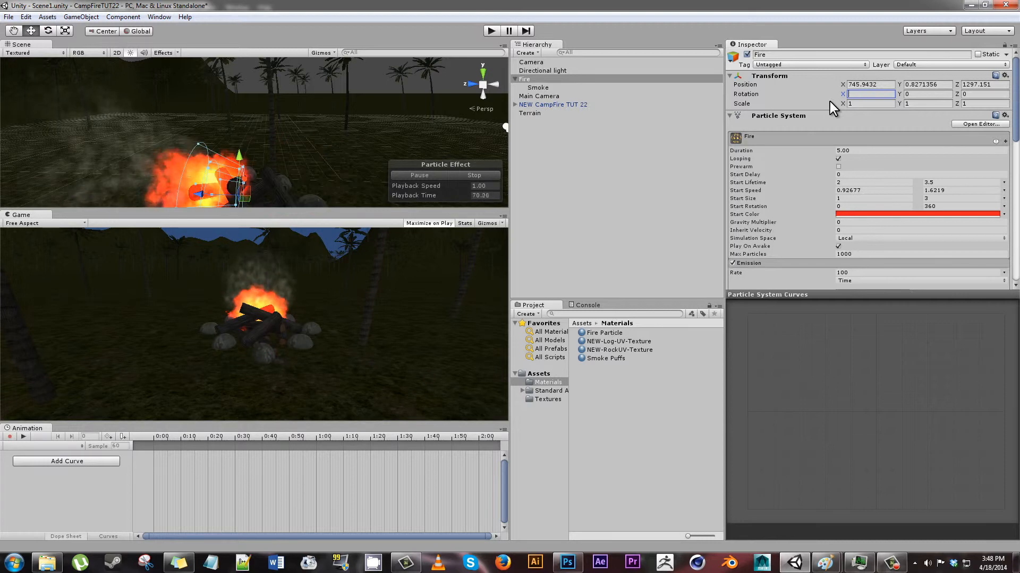
# Set the Fire object's X rotation to 270
pyautogui.press('BackSpace')
pyautogui.press('BackSpace')
pyautogui.press('BackSpace')
pyautogui.write('270')
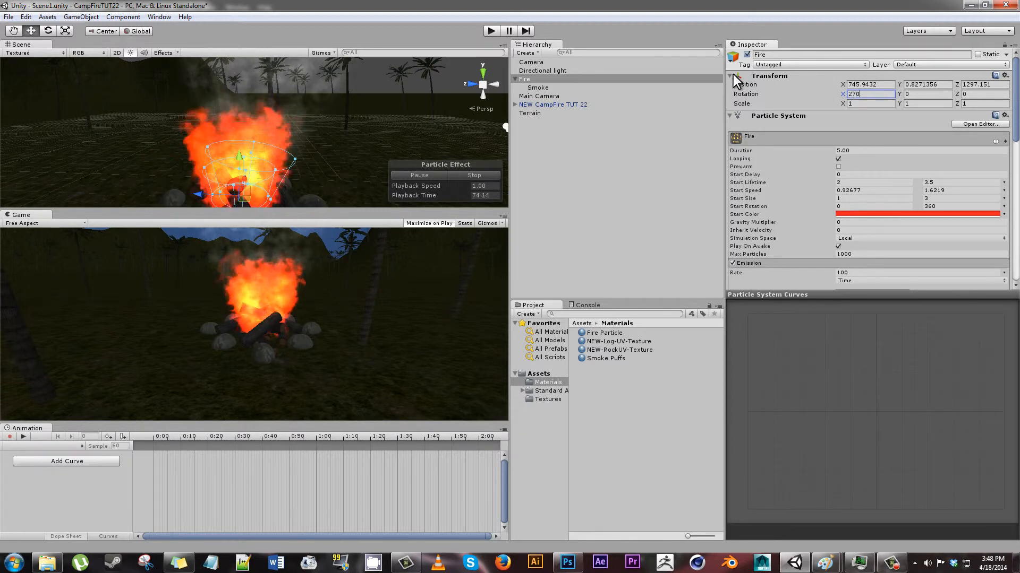
# Examine the campfire from another angle and review the Directional light, Smoke and Fire settings
pyautogui.scroll(-5, 757, 169)
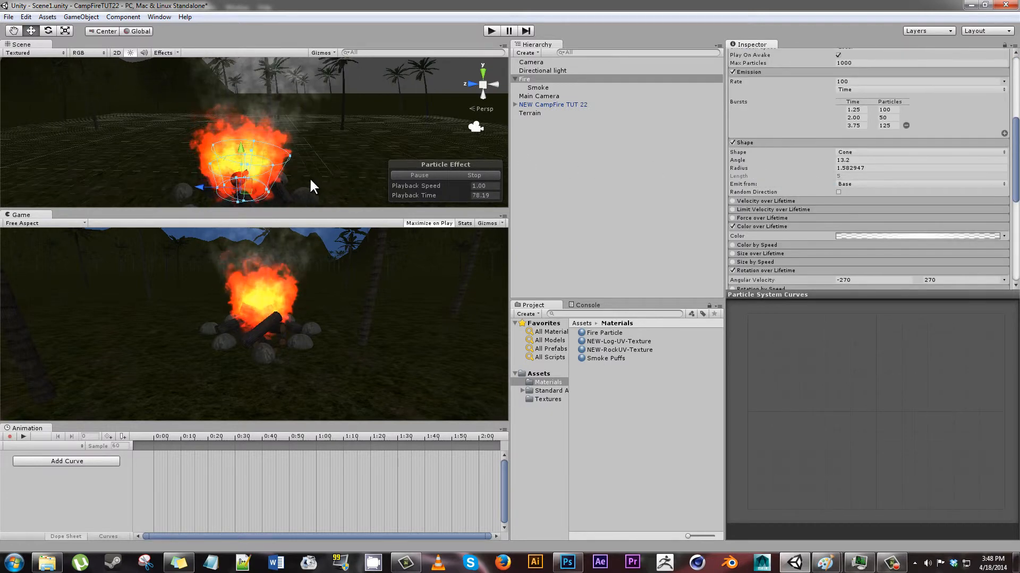
pyautogui.click(555, 130)
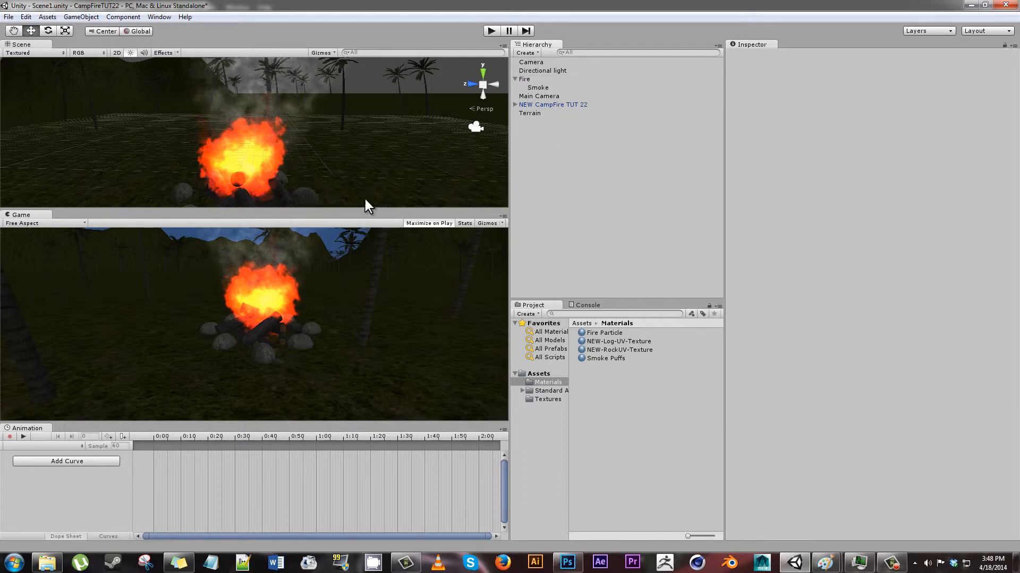
pyautogui.keyDown('alt'); pyautogui.moveTo(365, 200); pyautogui.dragTo(222, 218); pyautogui.keyUp('alt')
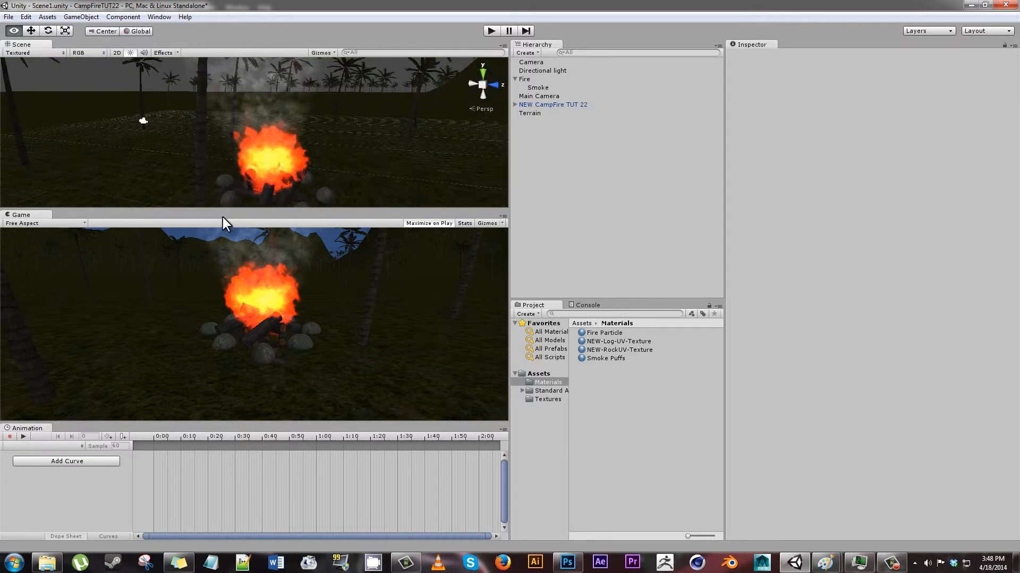
pyautogui.click(533, 72)
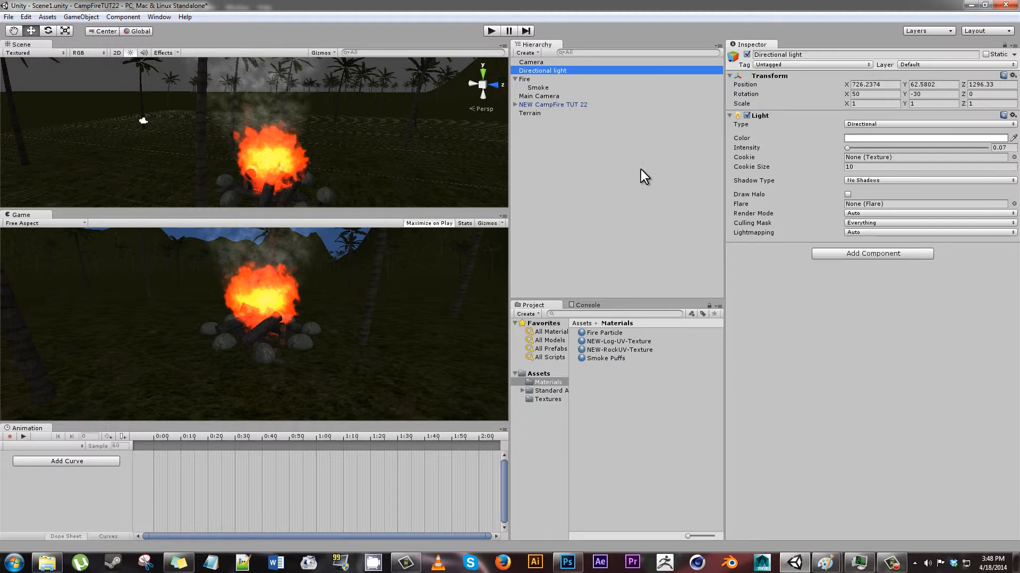
pyautogui.click(537, 87)
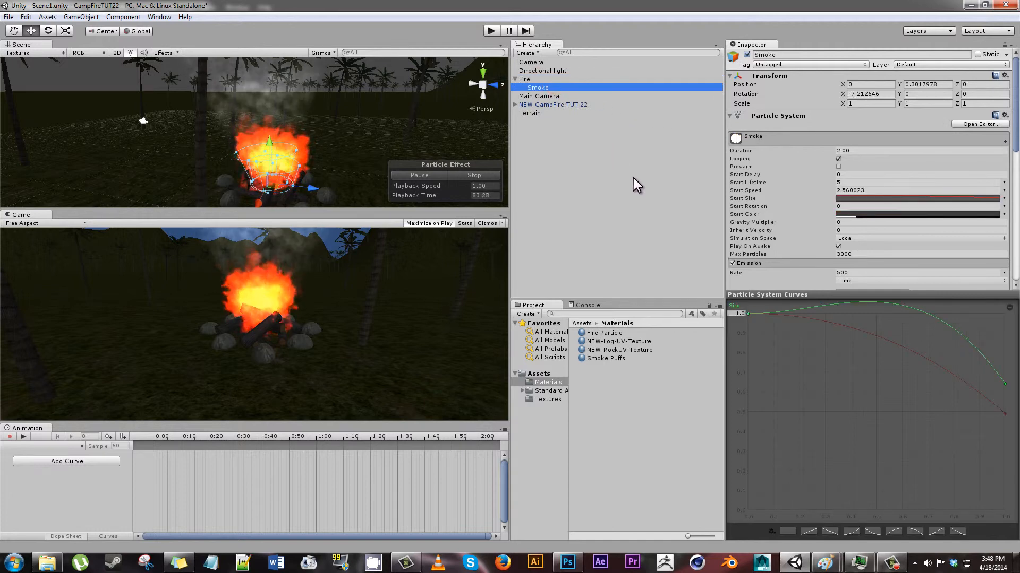
pyautogui.click(522, 79)
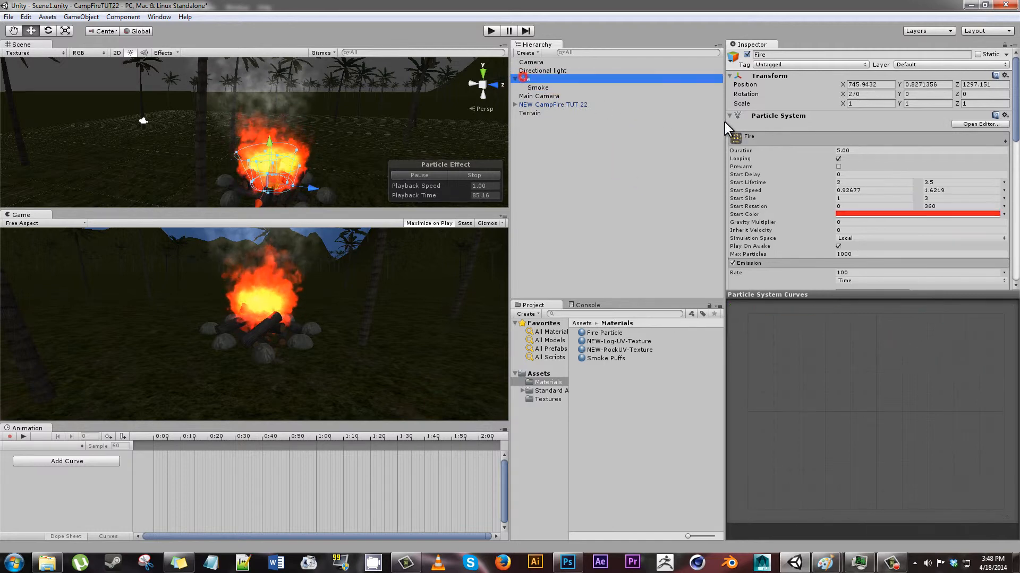
pyautogui.scroll(-3, 820, 180)
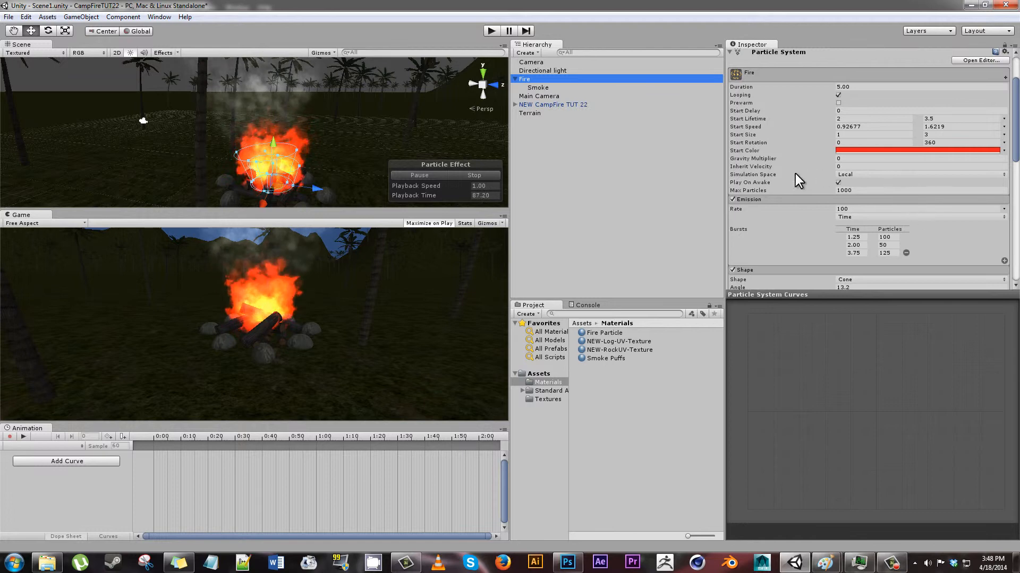
pyautogui.click(562, 88)
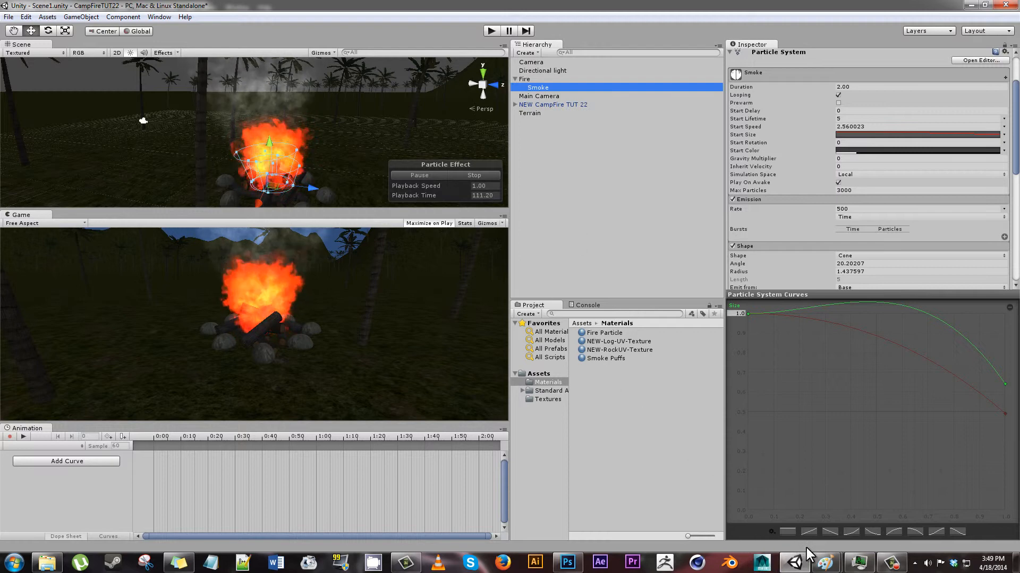
pyautogui.moveTo(800, 566)
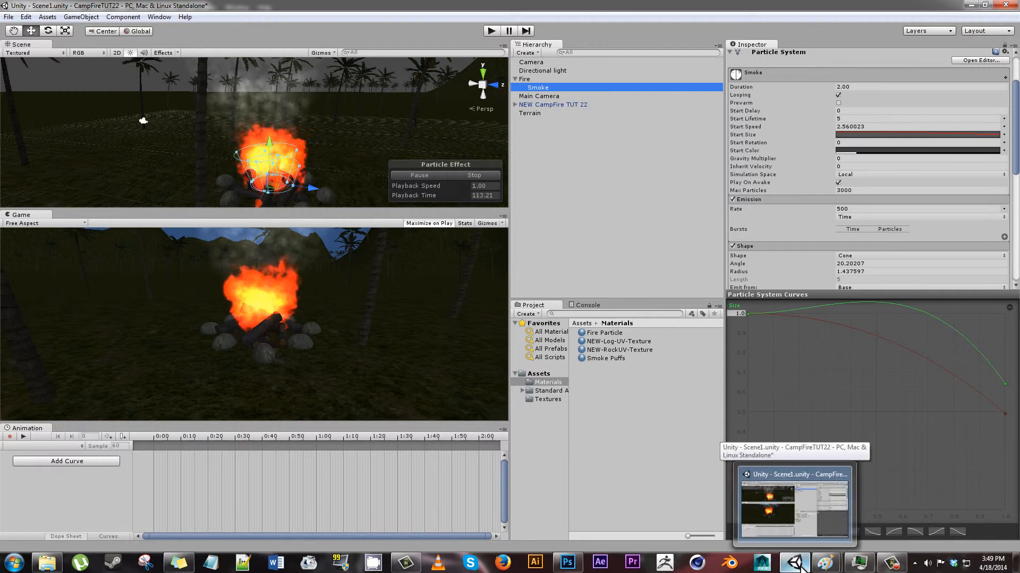